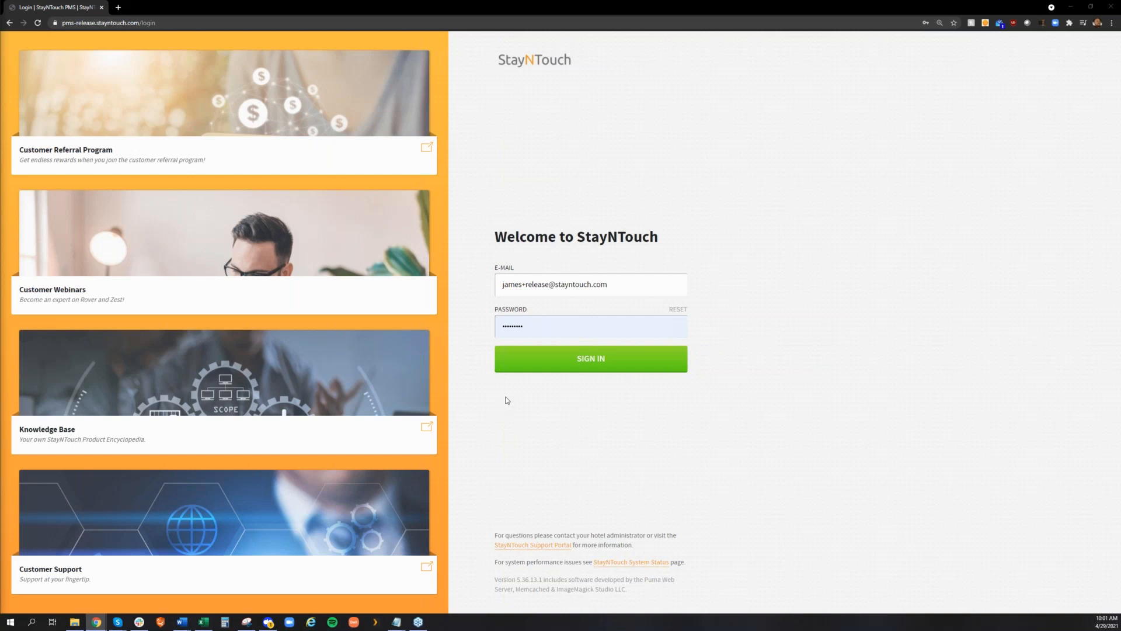
# Step: Sign in with the filled-in credentials and select the Hotel James NYC property
pyautogui.click(549, 366)
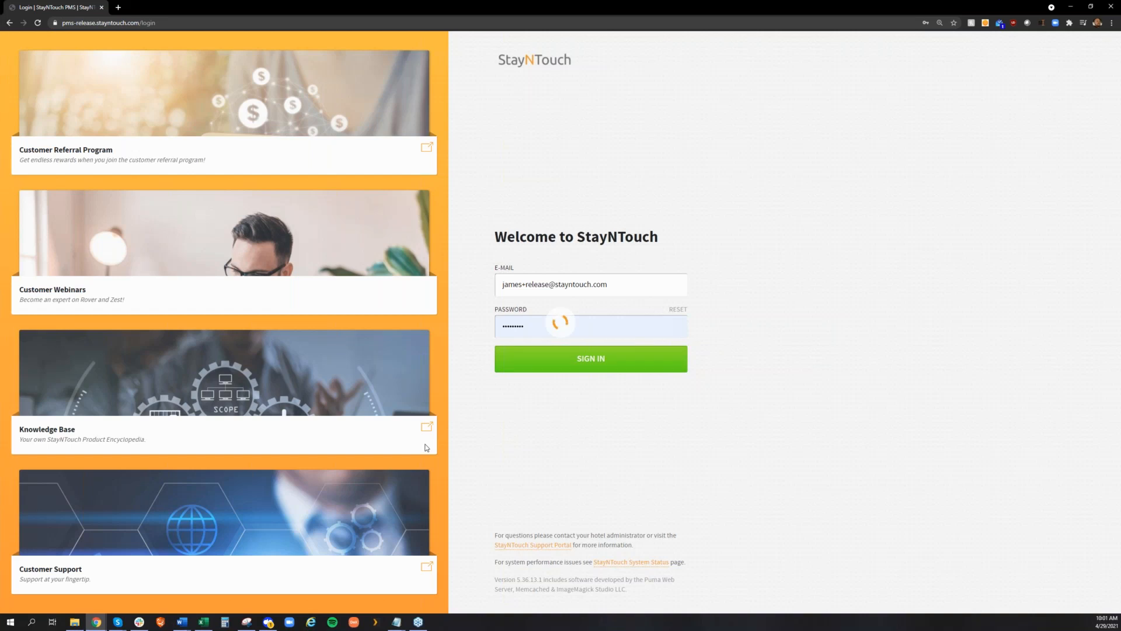
pyautogui.write('hotel jame')
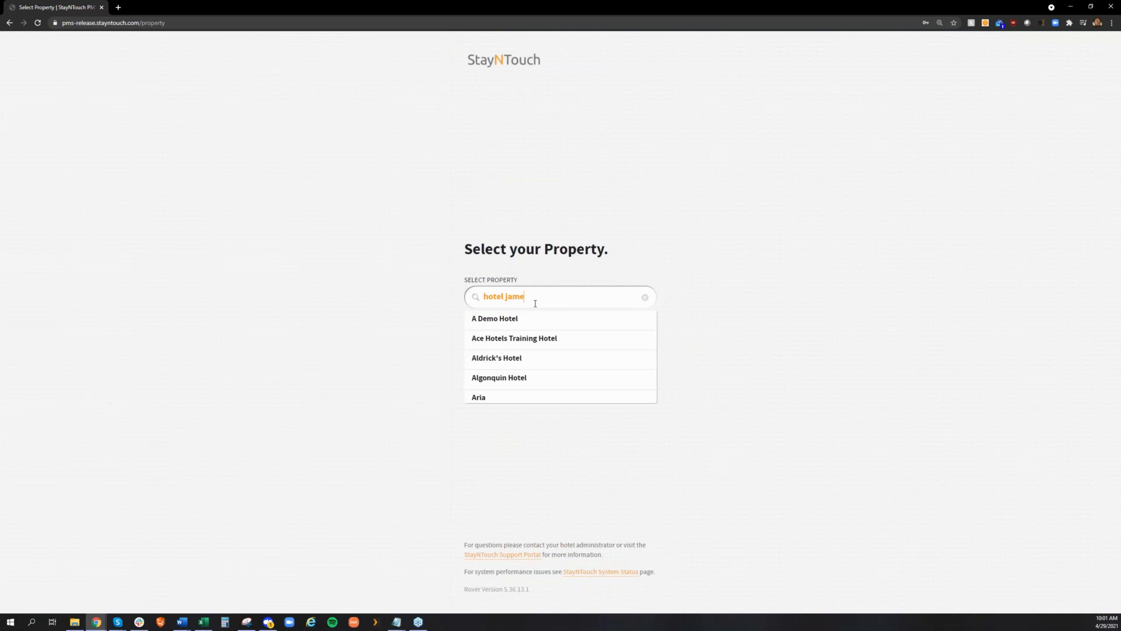
pyautogui.click(517, 325)
pyautogui.click(517, 327)
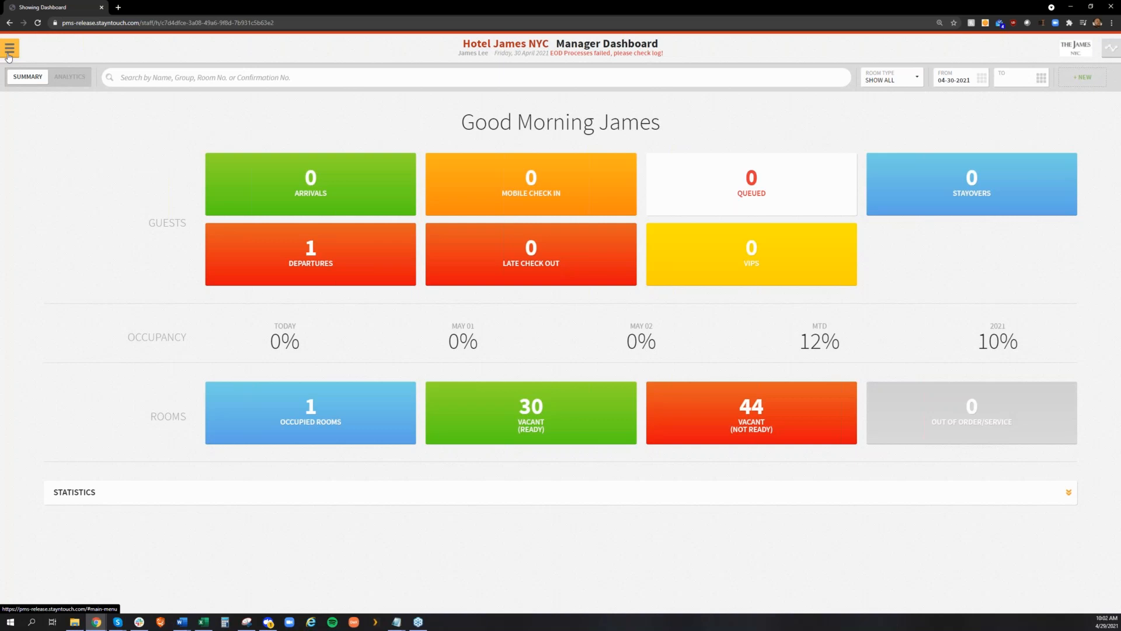
# Step: Open the Google Drive accounts list in the Hotel & Staff section of the hotel admin settings
pyautogui.click(9, 50)
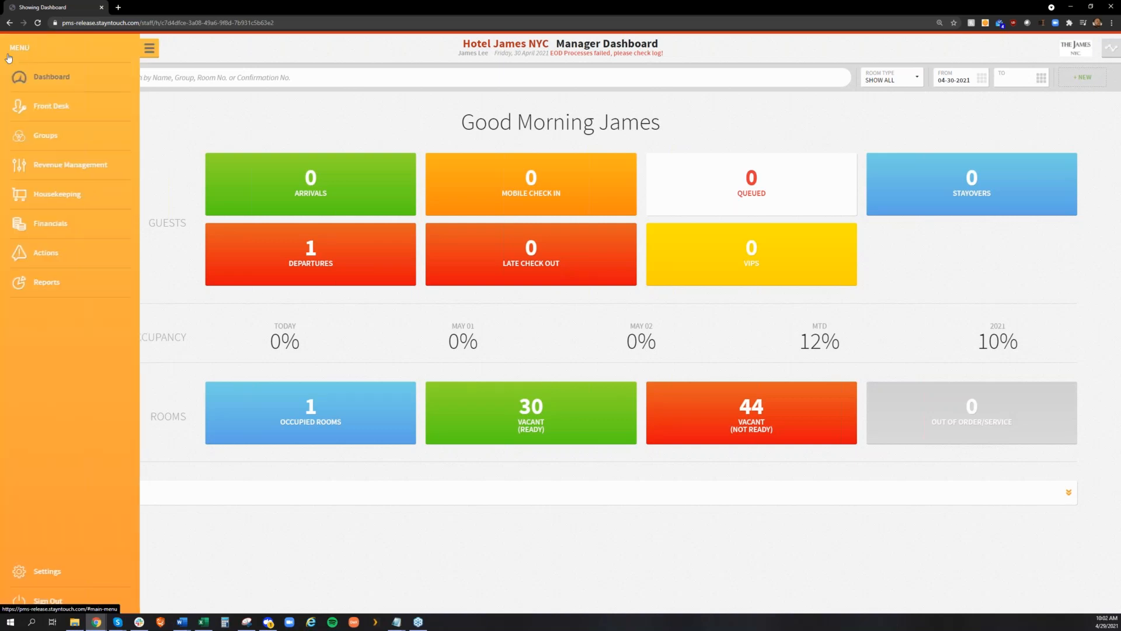
pyautogui.click(76, 569)
pyautogui.click(185, 108)
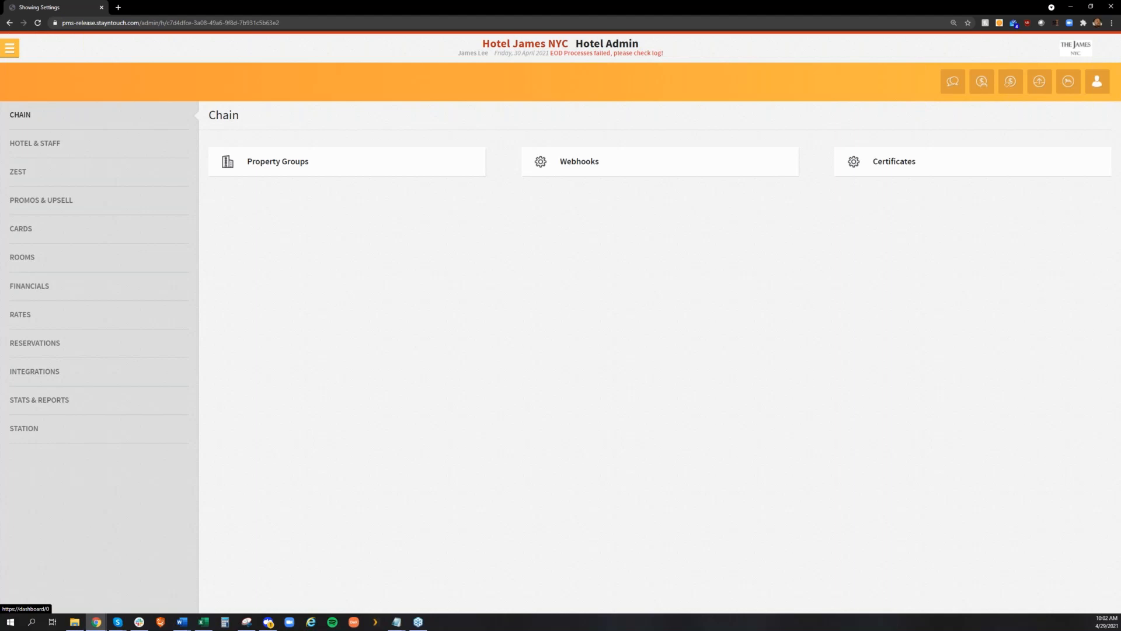
pyautogui.click(125, 150)
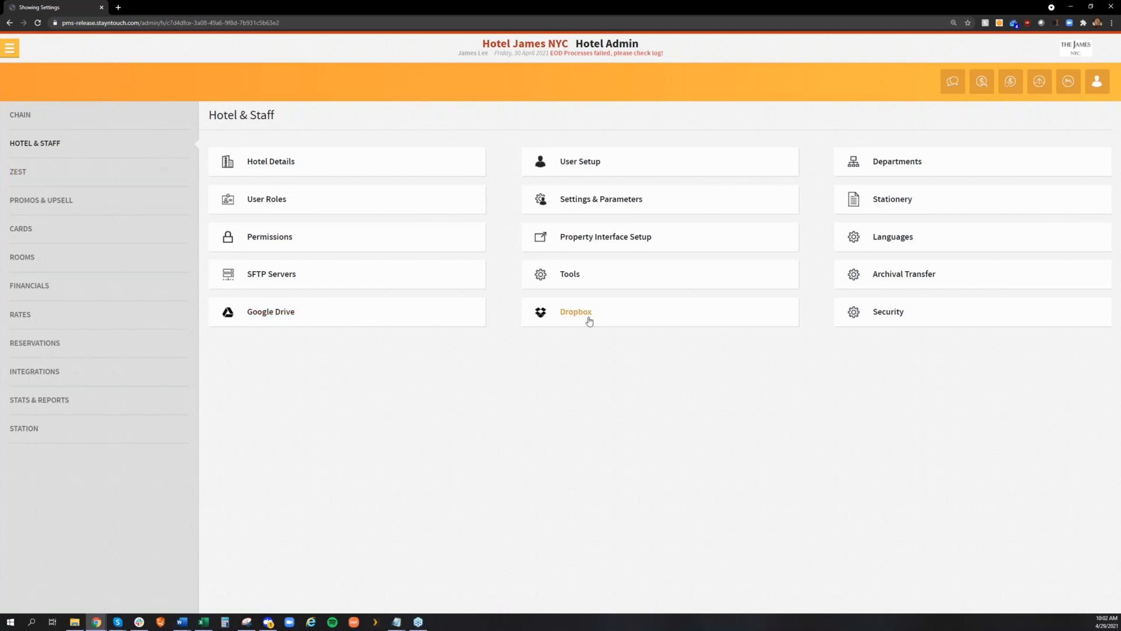
pyautogui.click(308, 320)
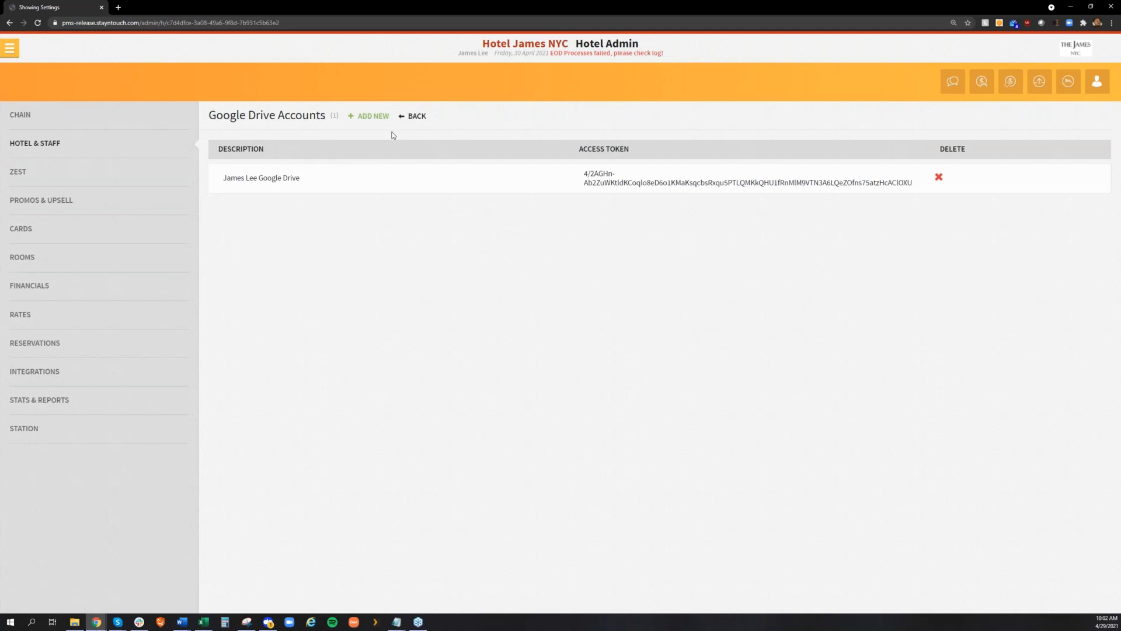
# Step: View the form and Google account chooser for adding a Google Drive account, closing the chooser without selecting an account
pyautogui.click(373, 116)
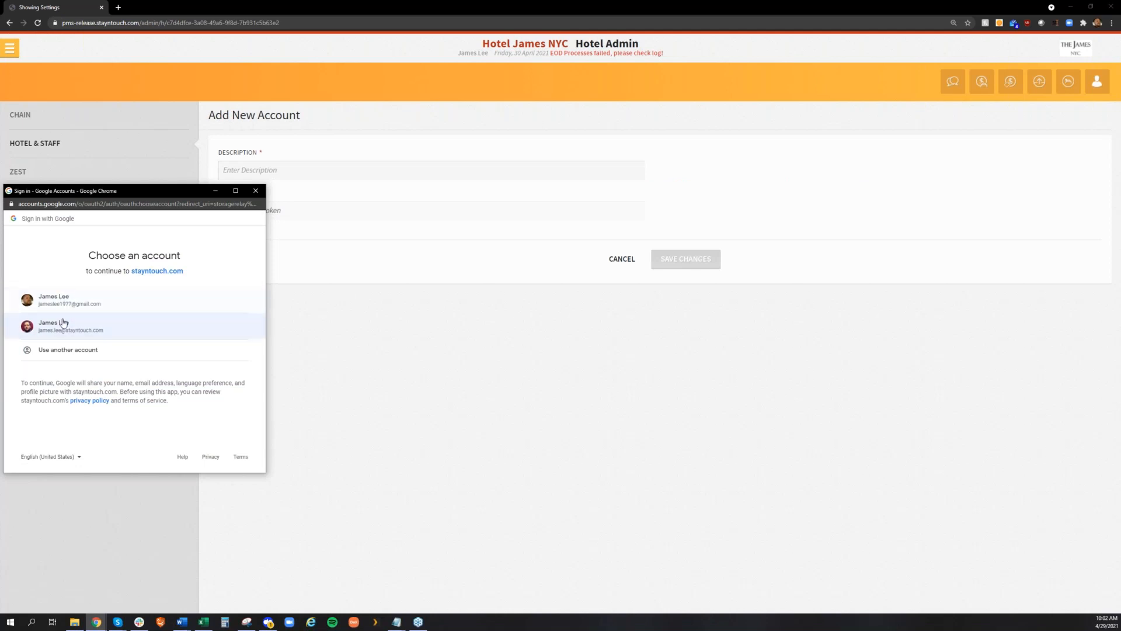
pyautogui.click(263, 194)
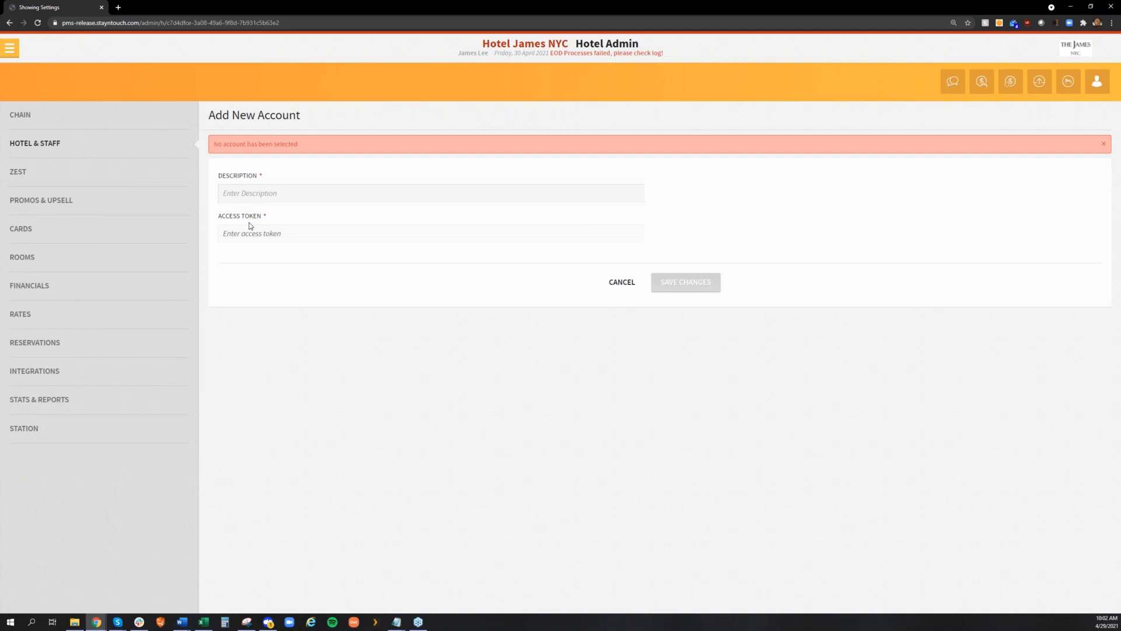
pyautogui.click(619, 287)
pyautogui.click(413, 117)
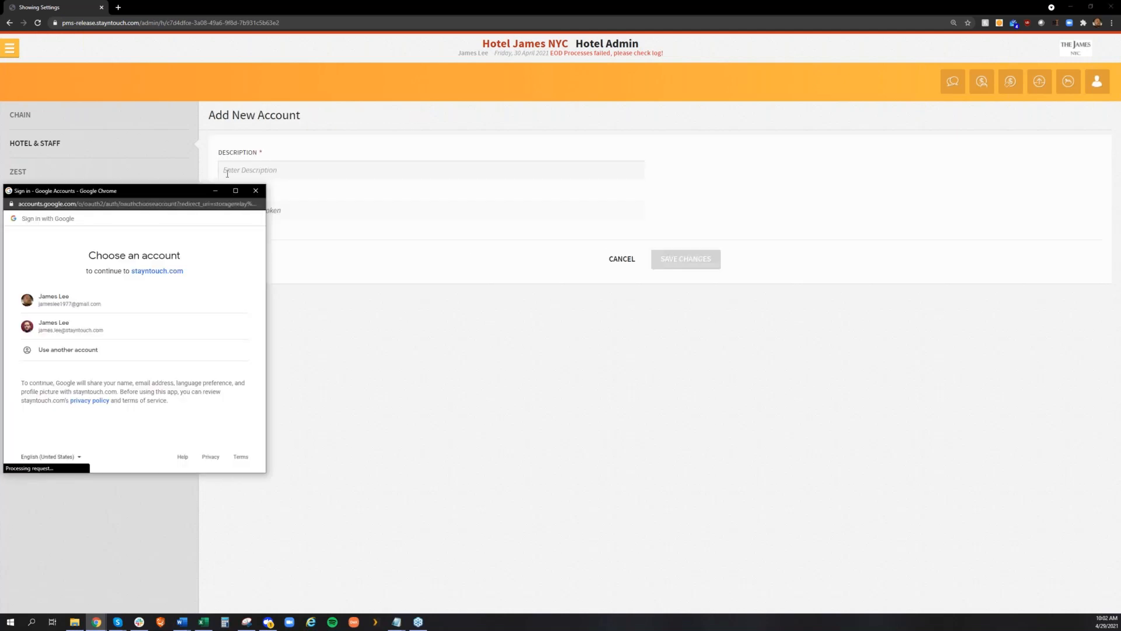
pyautogui.click(255, 191)
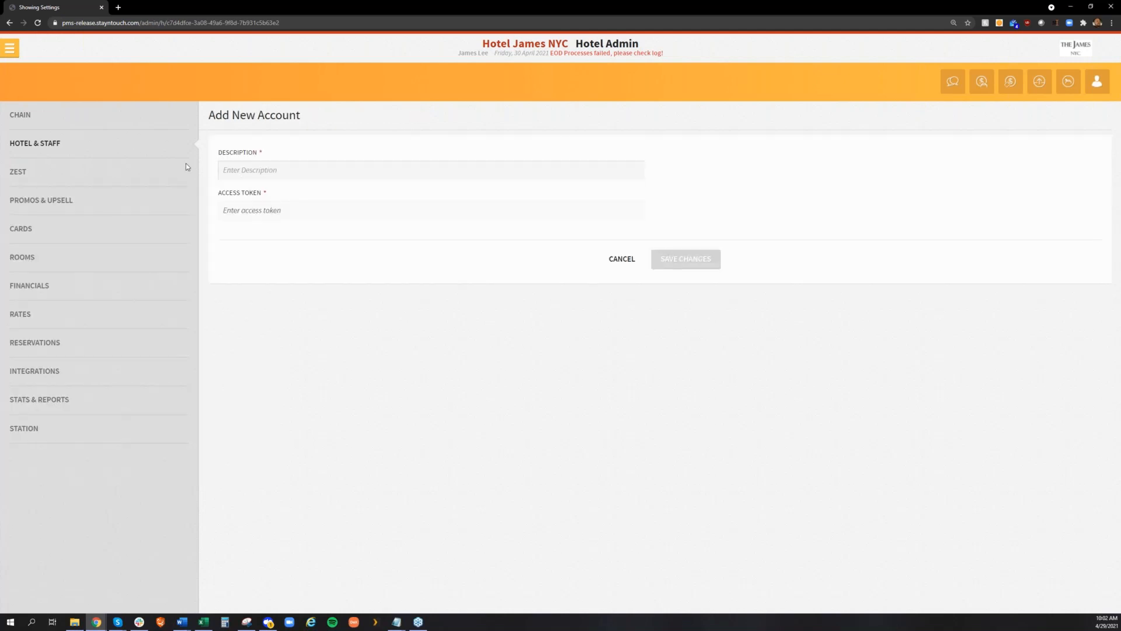
# Step: View the Dropbox accounts and the form for adding a new one, and return to the Hotel & Staff overview
pyautogui.click(137, 154)
pyautogui.click(593, 313)
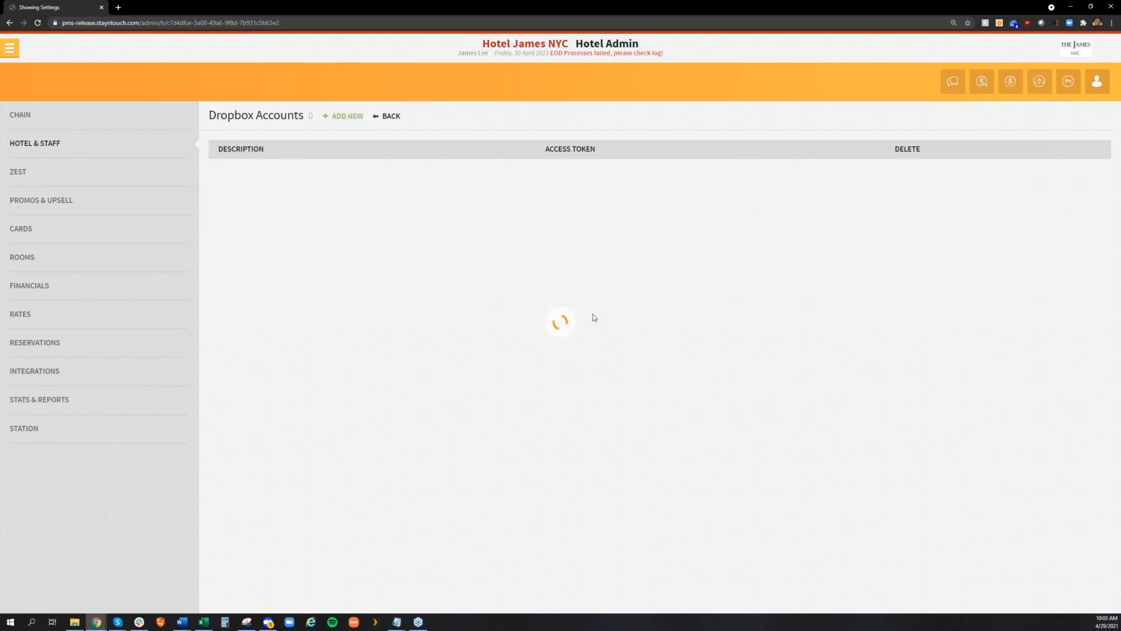
pyautogui.click(341, 119)
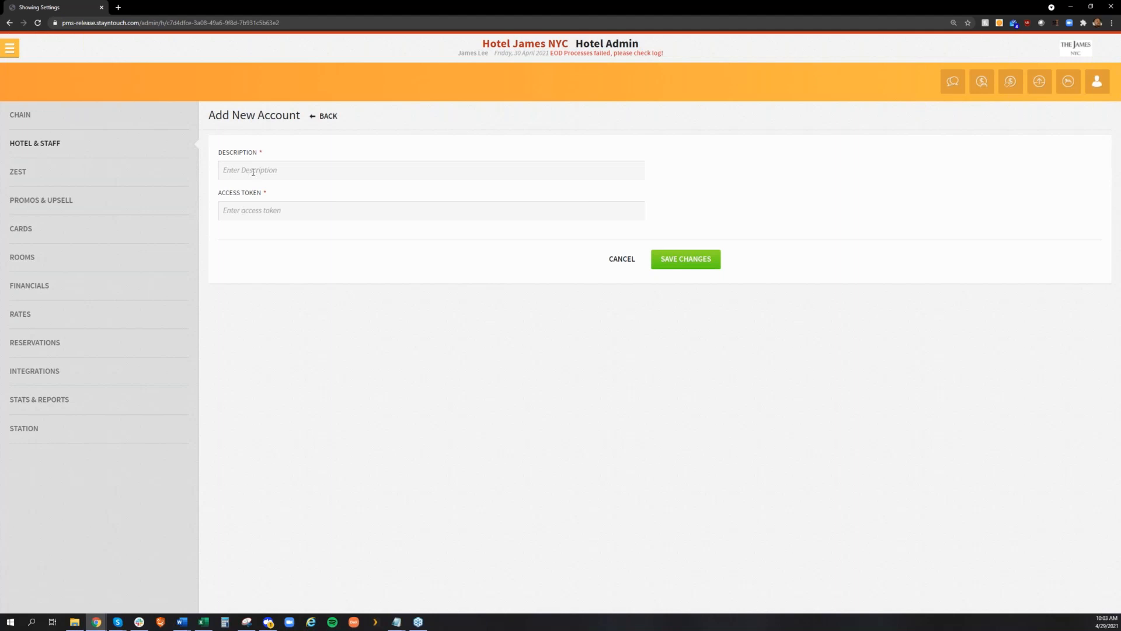
pyautogui.click(325, 117)
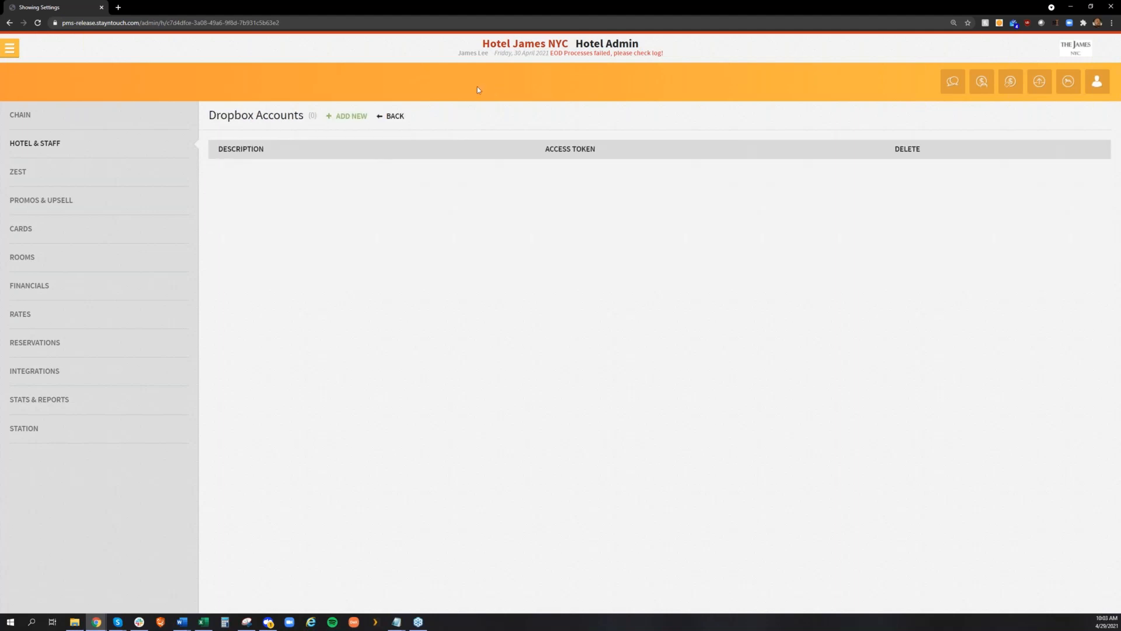
pyautogui.click(397, 117)
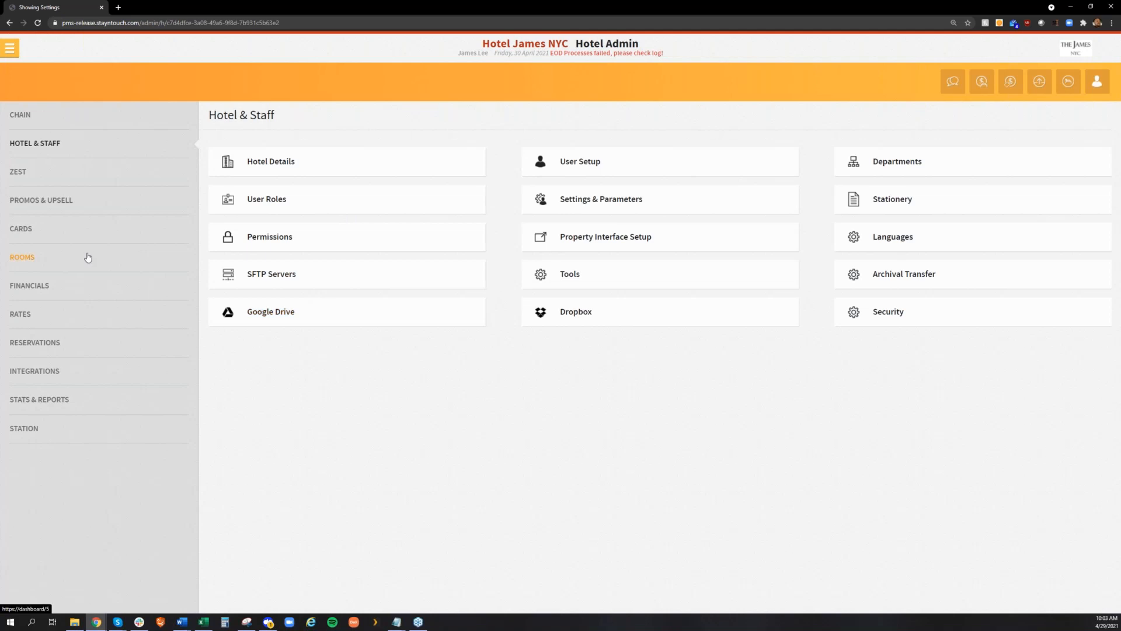
# Step: Review the File Attachments settings for cards, including the cloud drive type and cloud drive choices
pyautogui.click(32, 231)
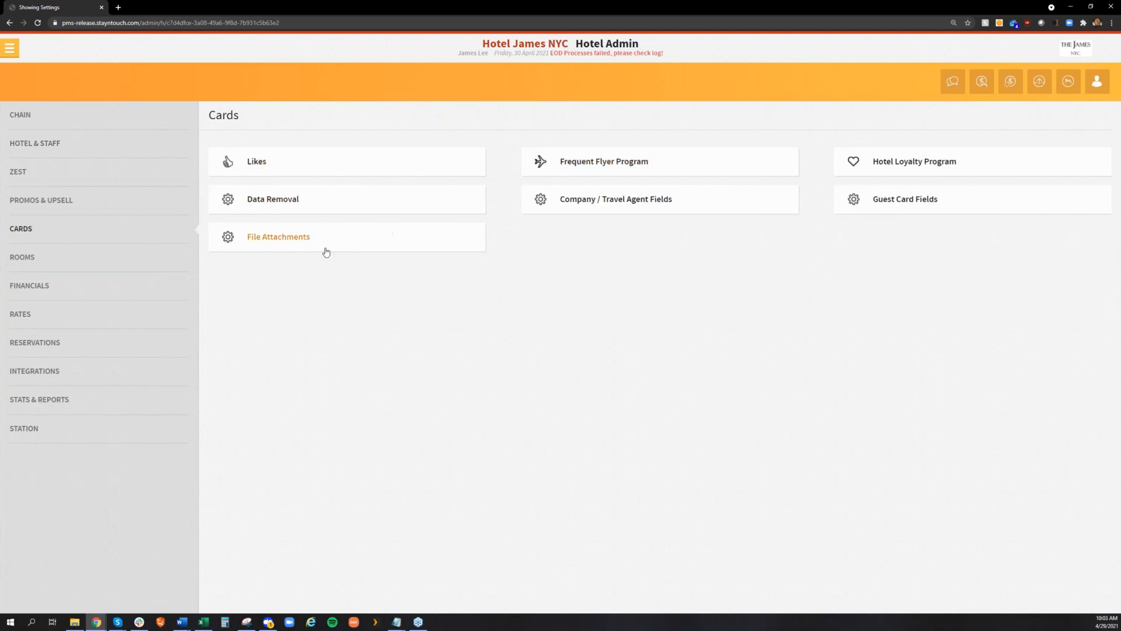
pyautogui.click(285, 245)
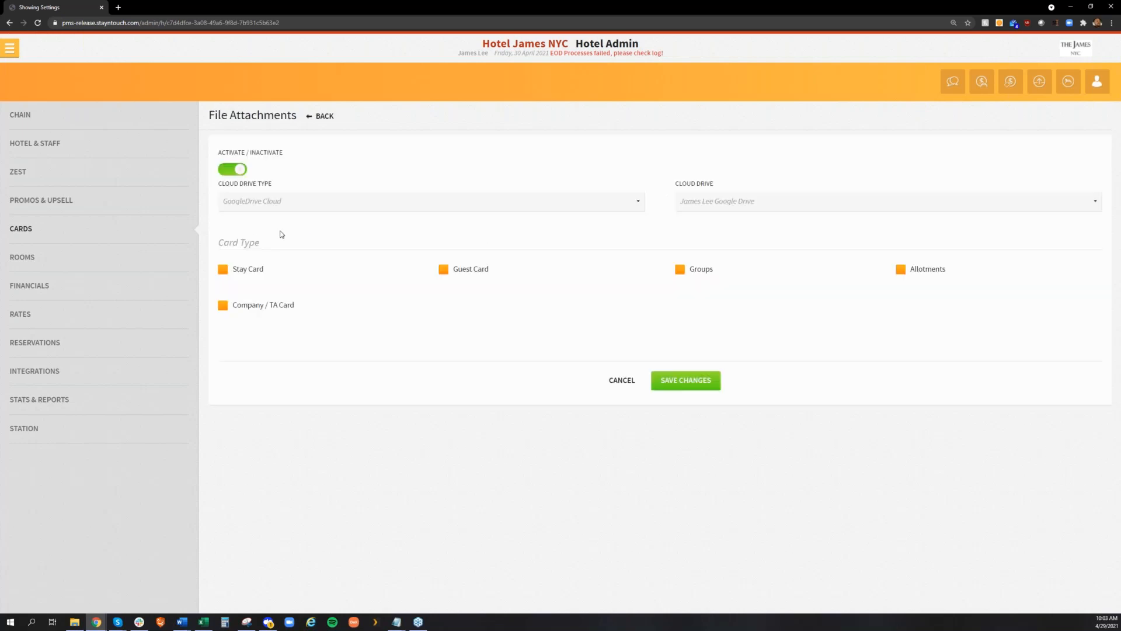
pyautogui.click(321, 204)
pyautogui.click(712, 203)
pyautogui.click(709, 205)
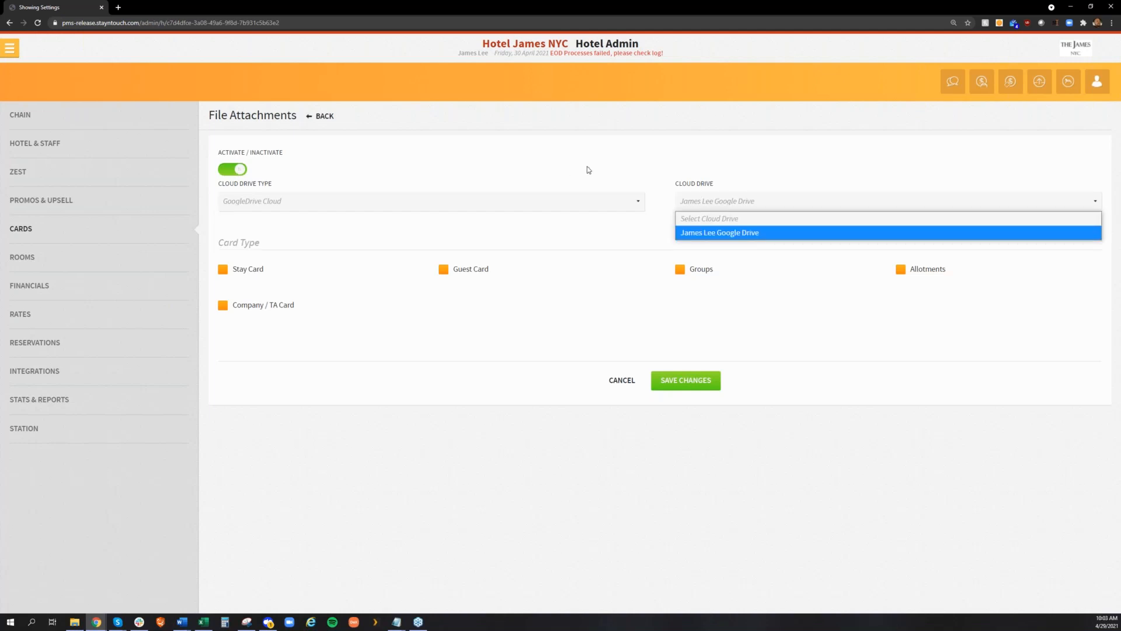
pyautogui.click(420, 217)
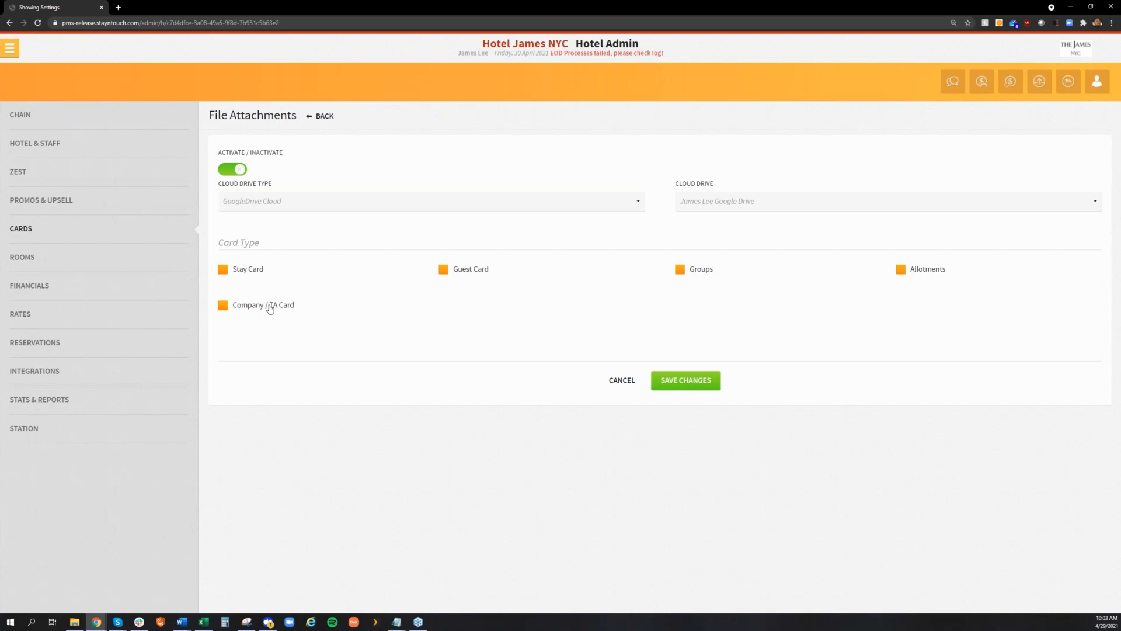
# Step: Search reservations from the dashboard with "%%%" and open the stay card of a Standard Room One King guest arriving 05-20-2021
pyautogui.click(11, 55)
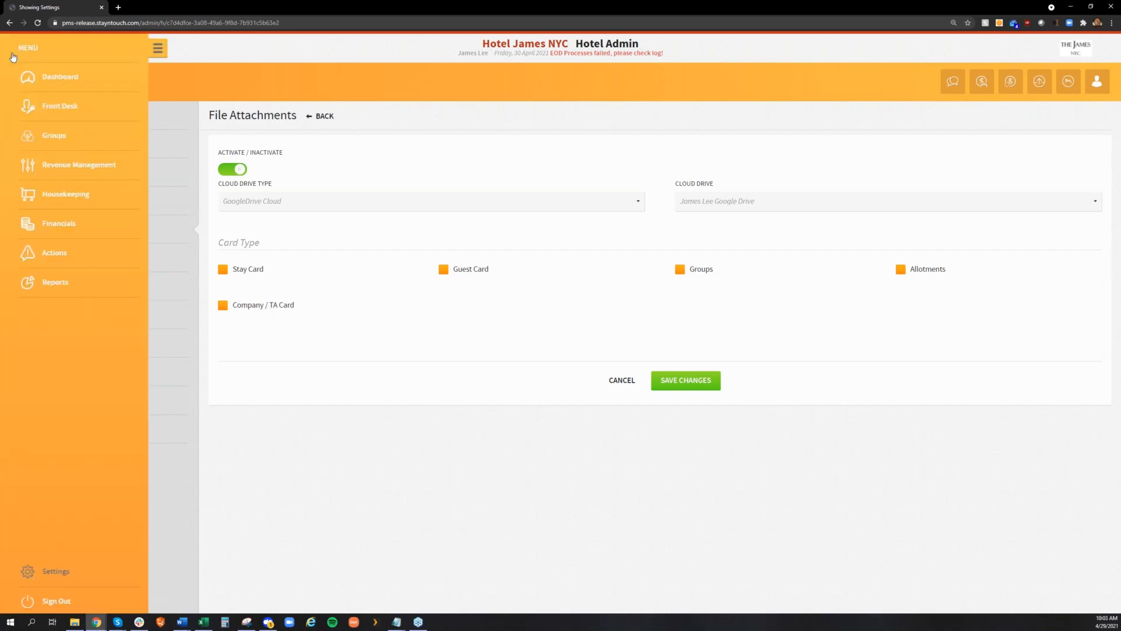
pyautogui.click(67, 88)
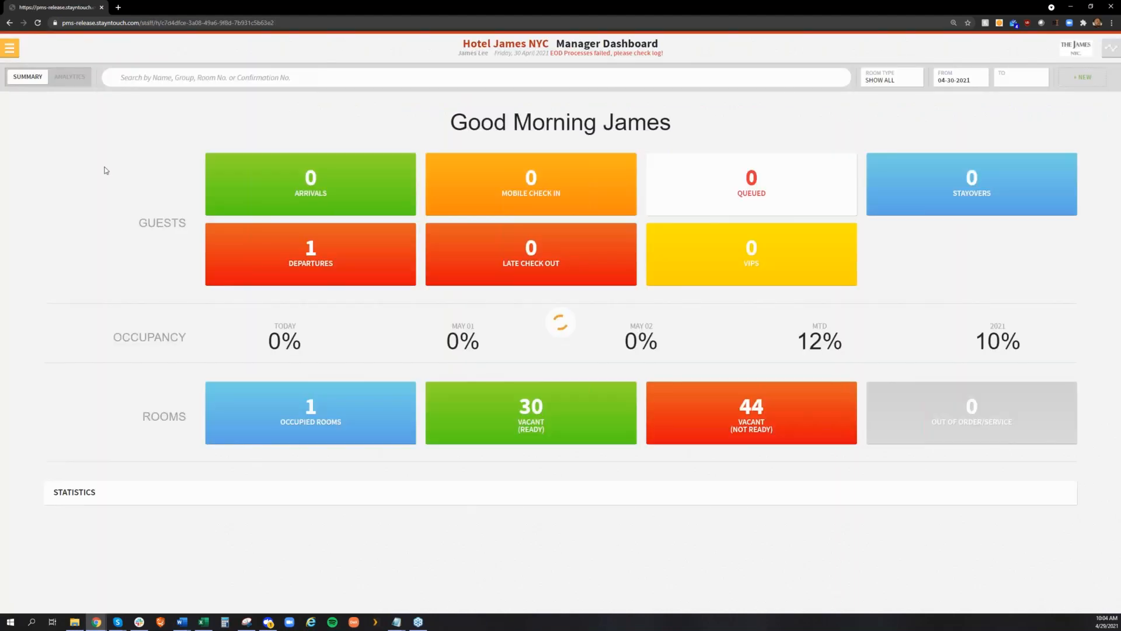
pyautogui.click(294, 83)
pyautogui.write('%%%')
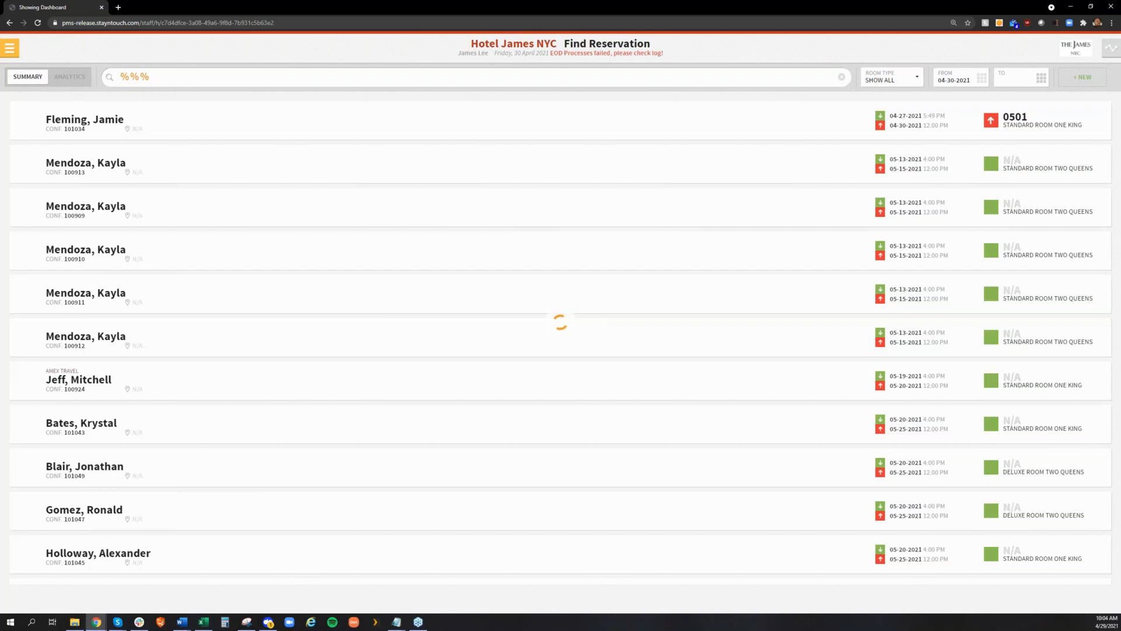
pyautogui.scroll(-1, 321, 282)
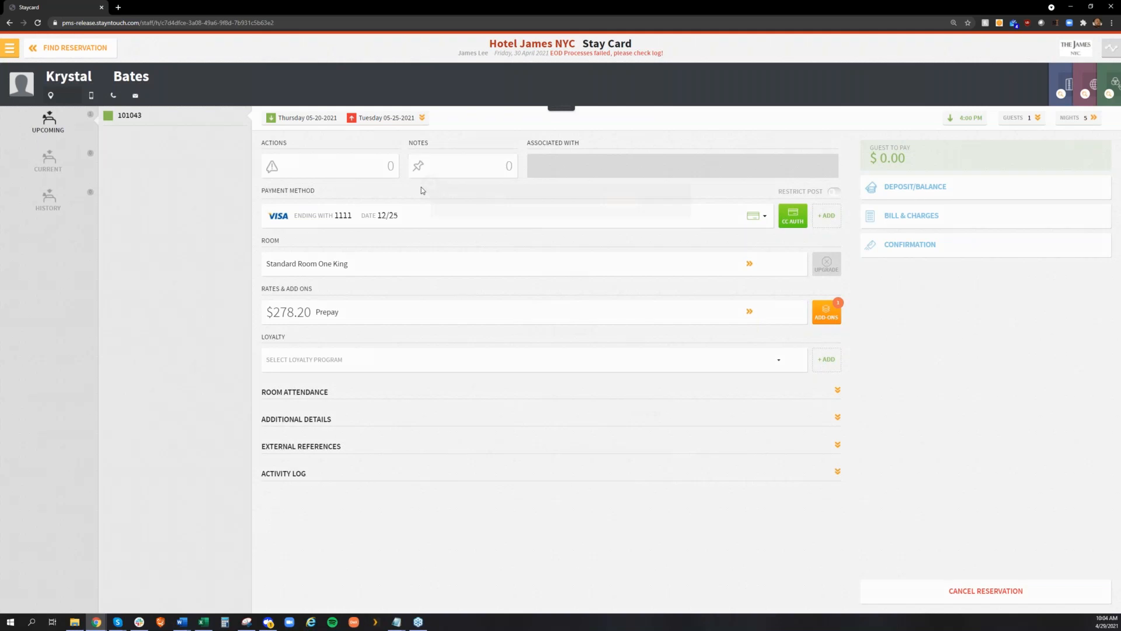
# Step: View the file upload areas in the stay card's Notes & Files and in the guest card's Notes & Files
pyautogui.click(446, 167)
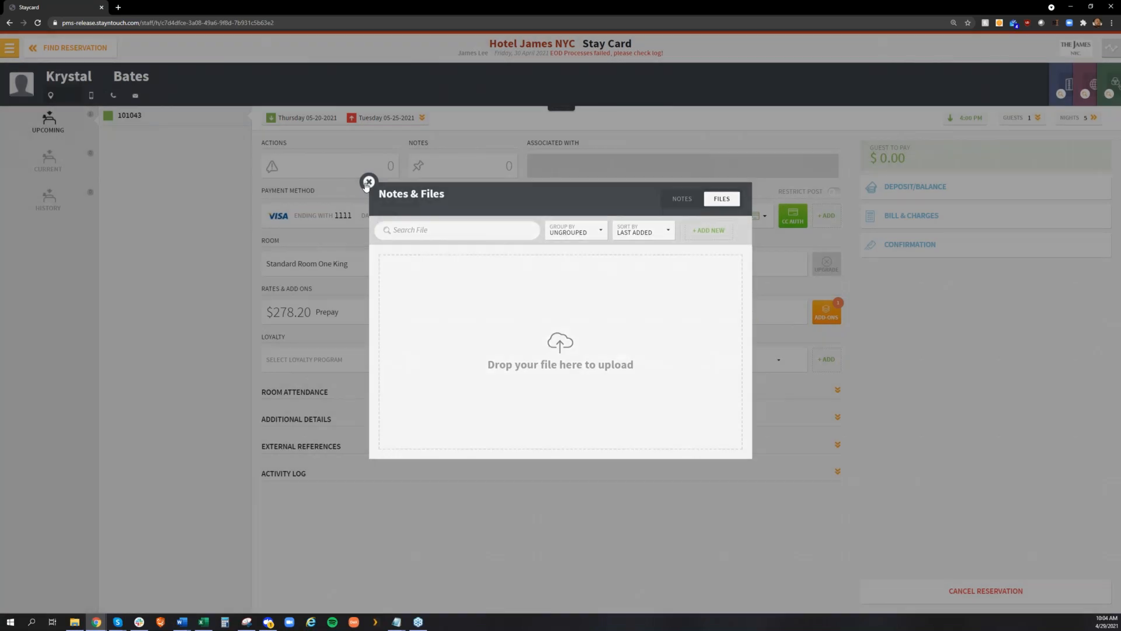
pyautogui.click(368, 182)
pyautogui.click(552, 113)
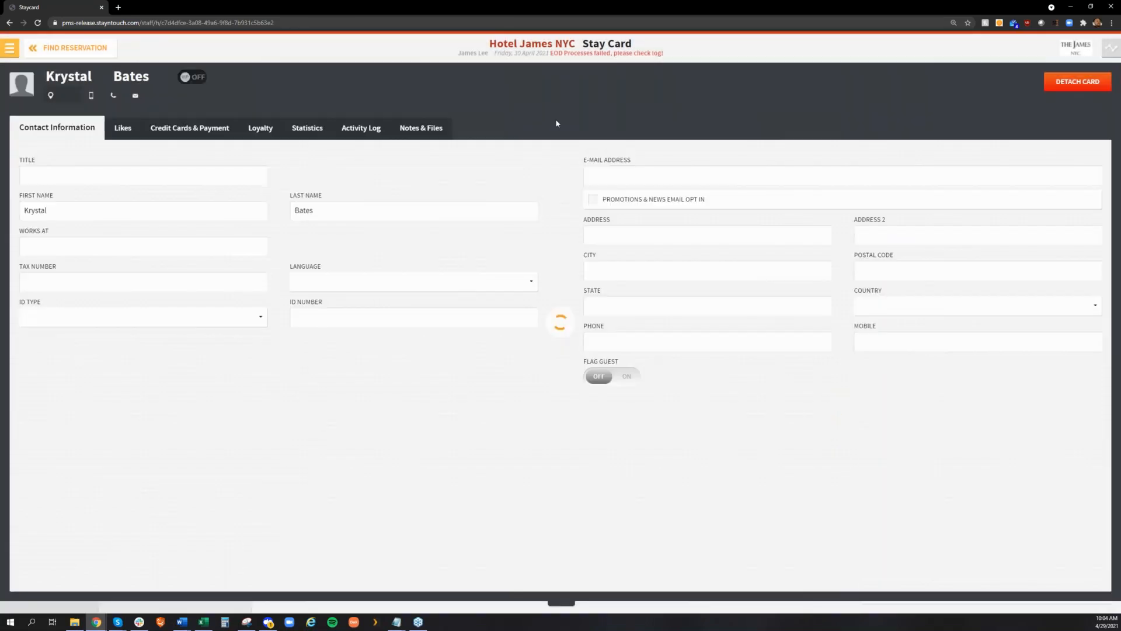
pyautogui.click(424, 128)
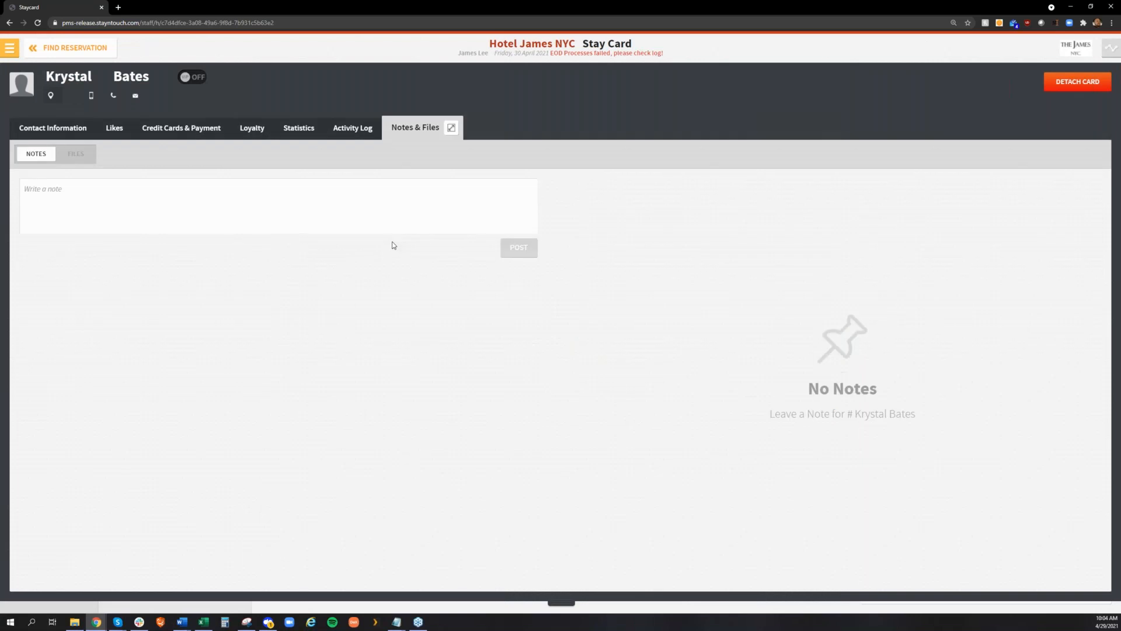
pyautogui.click(76, 154)
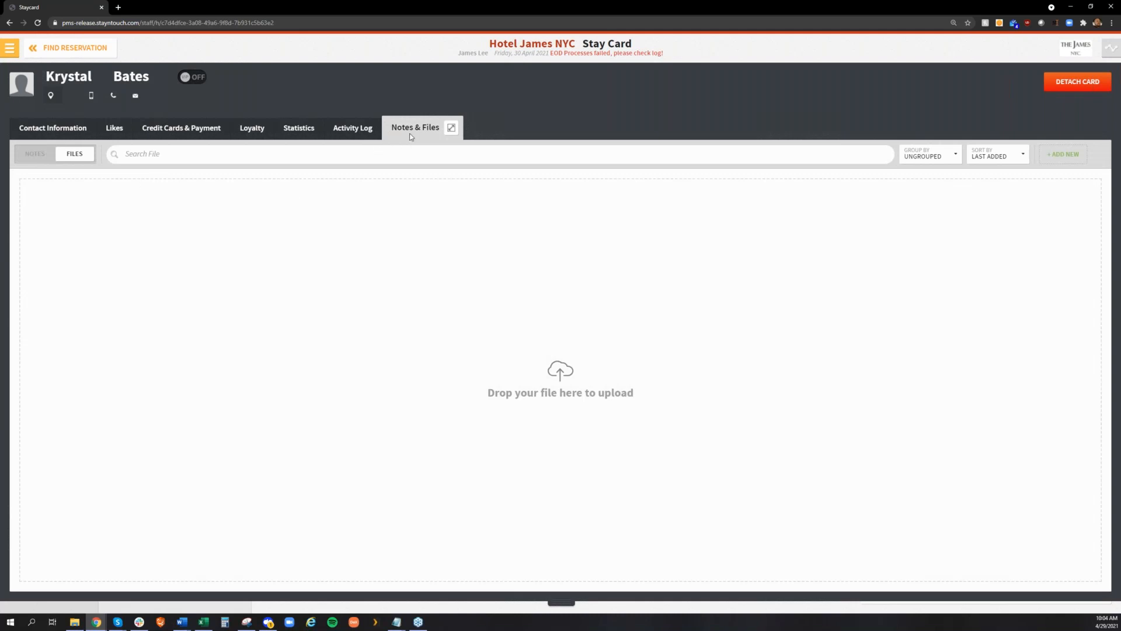
# Step: Open the AG&E Investments group from the managed groups and view the Files area of its Notes & Files
pyautogui.click(10, 49)
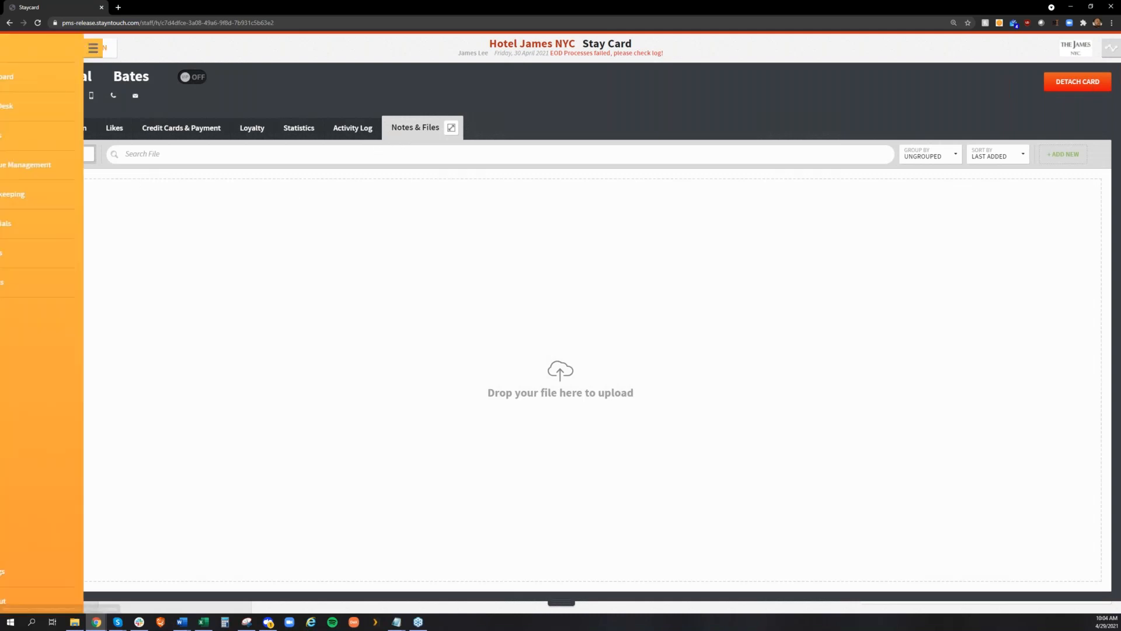
pyautogui.click(55, 140)
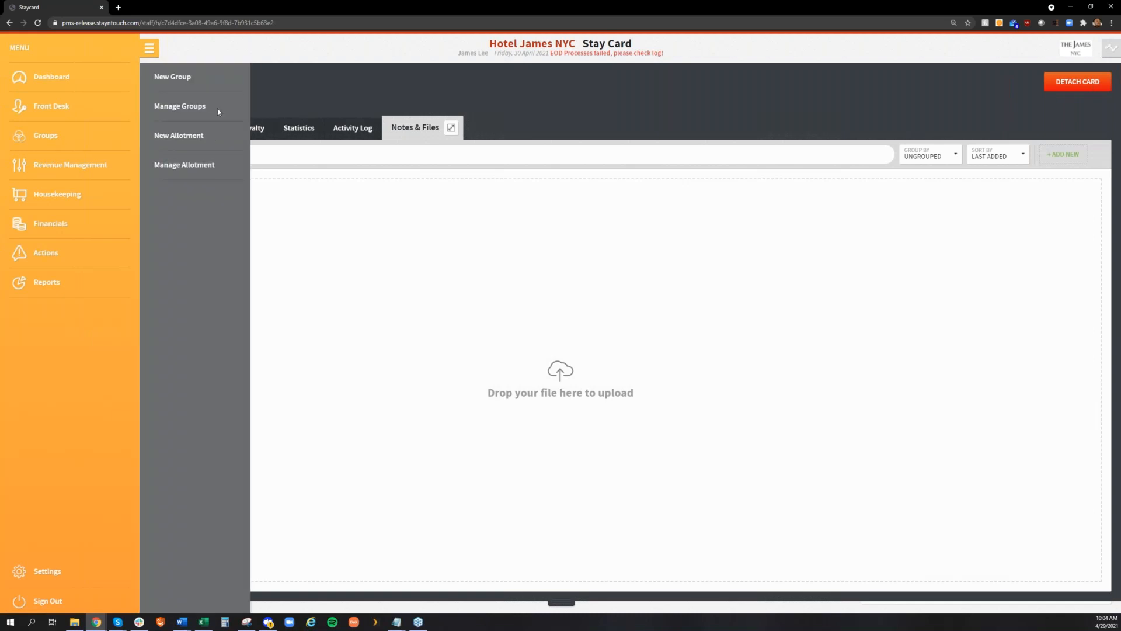
pyautogui.click(219, 112)
pyautogui.click(183, 201)
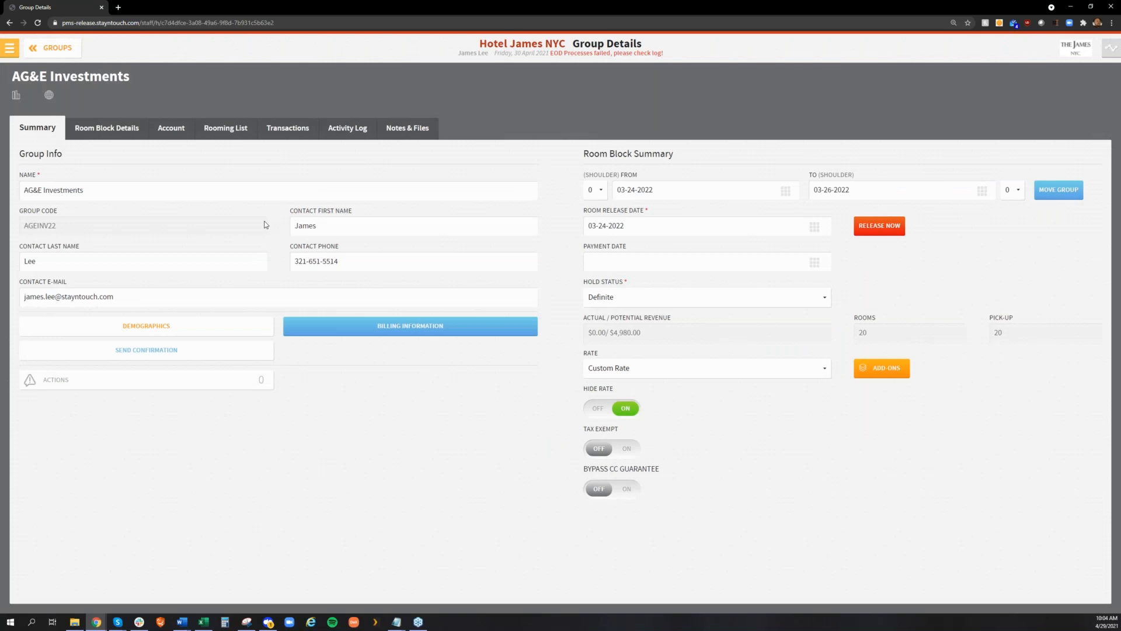
pyautogui.click(412, 137)
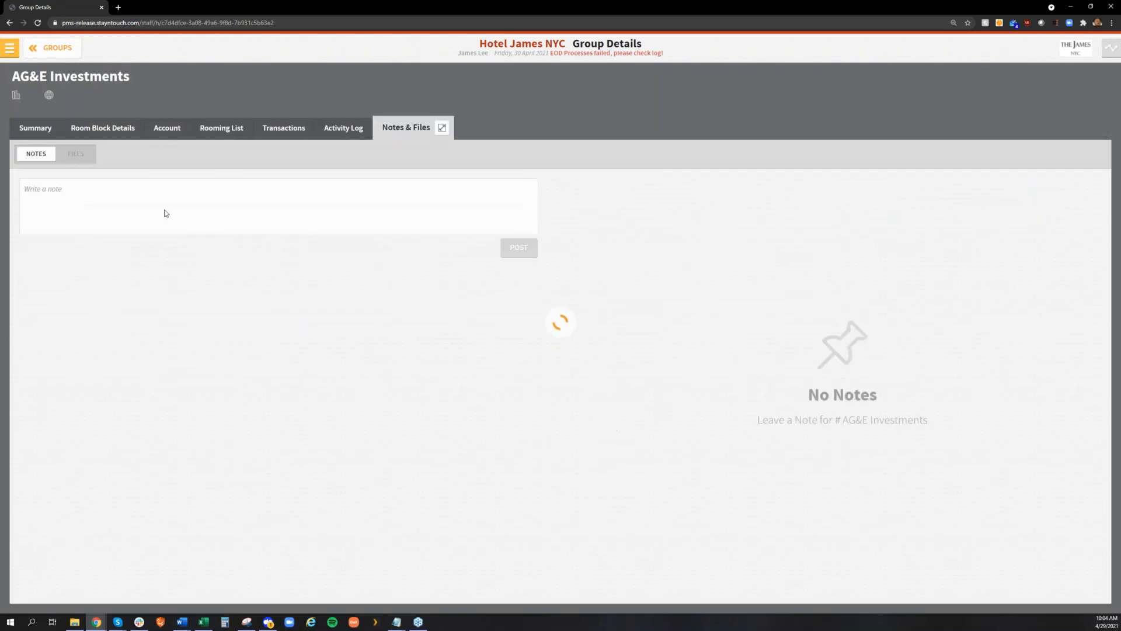
pyautogui.click(73, 153)
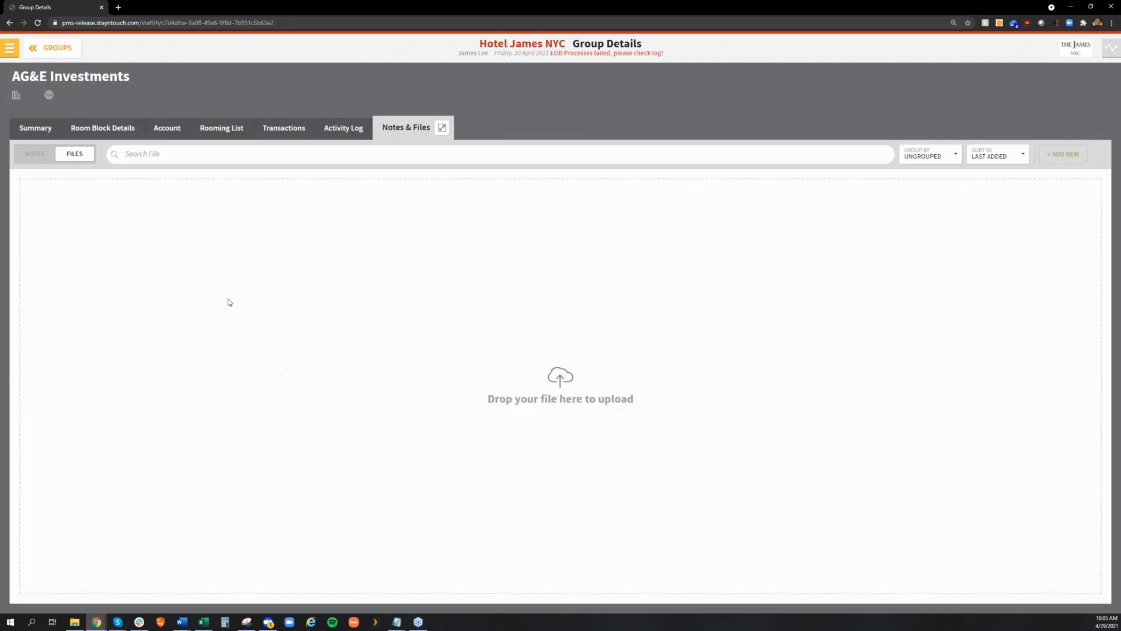
# Step: Return to the manager dashboard and open the hotel admin settings
pyautogui.click(8, 48)
pyautogui.click(60, 88)
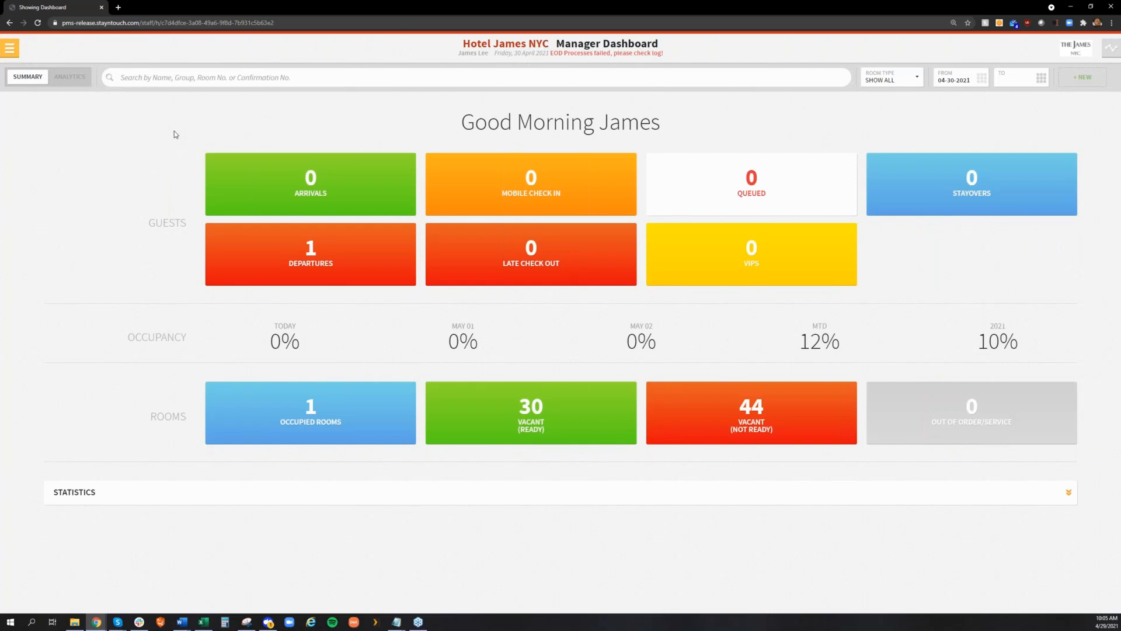
pyautogui.click(10, 51)
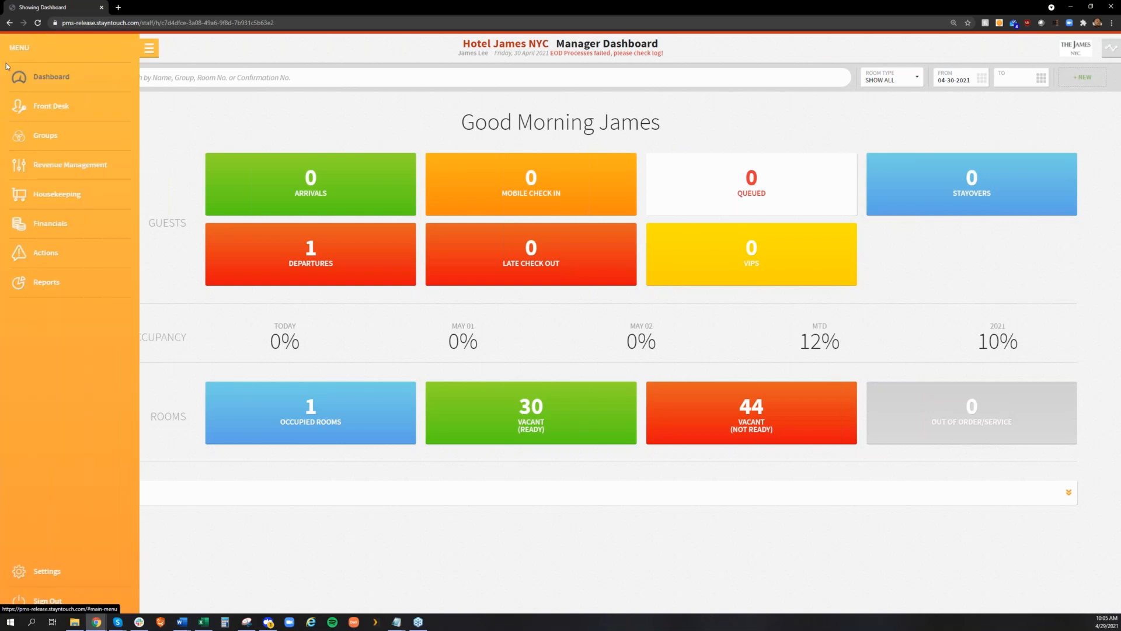
pyautogui.click(56, 571)
pyautogui.click(217, 119)
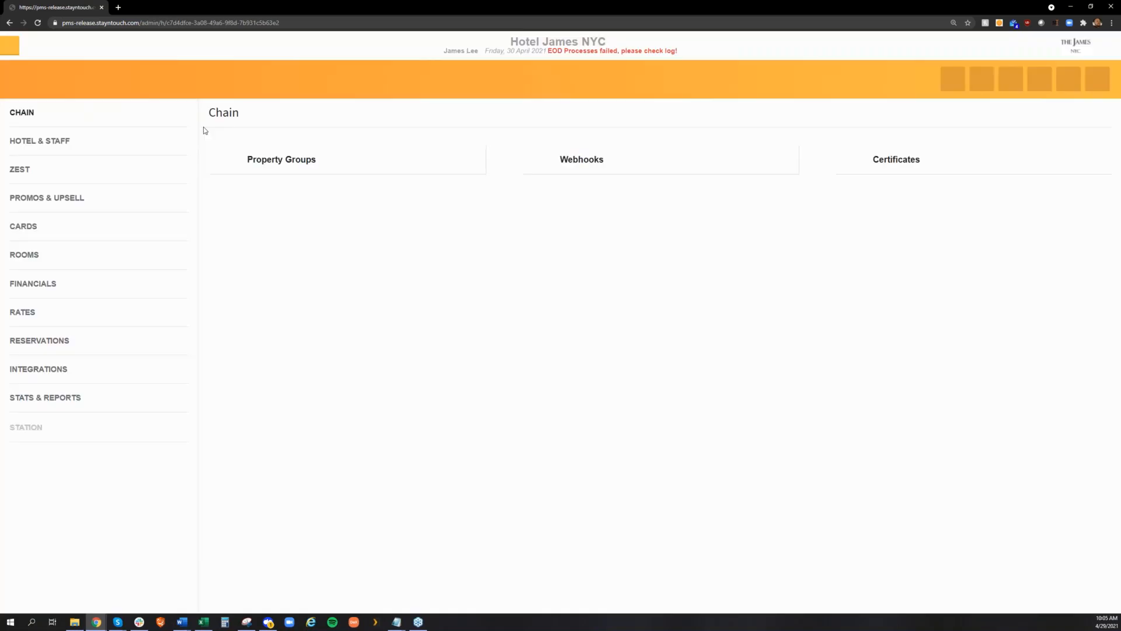
# Step: Open the Hotel & Staff Settings & Parameters and view the Auto Charge Deposit setting
pyautogui.click(151, 146)
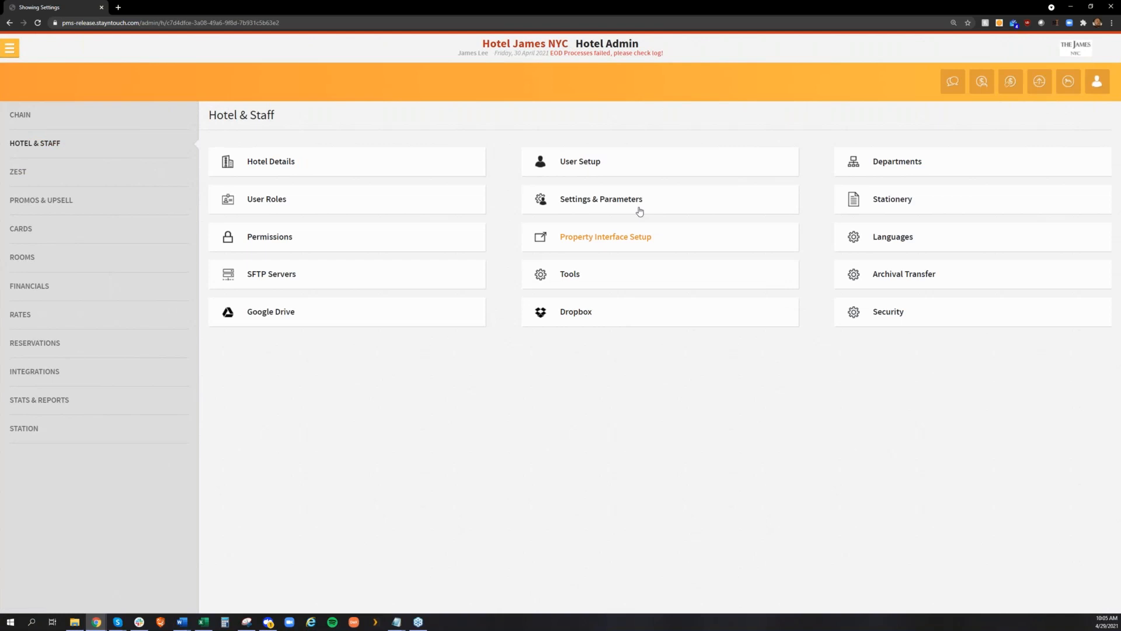
pyautogui.click(608, 205)
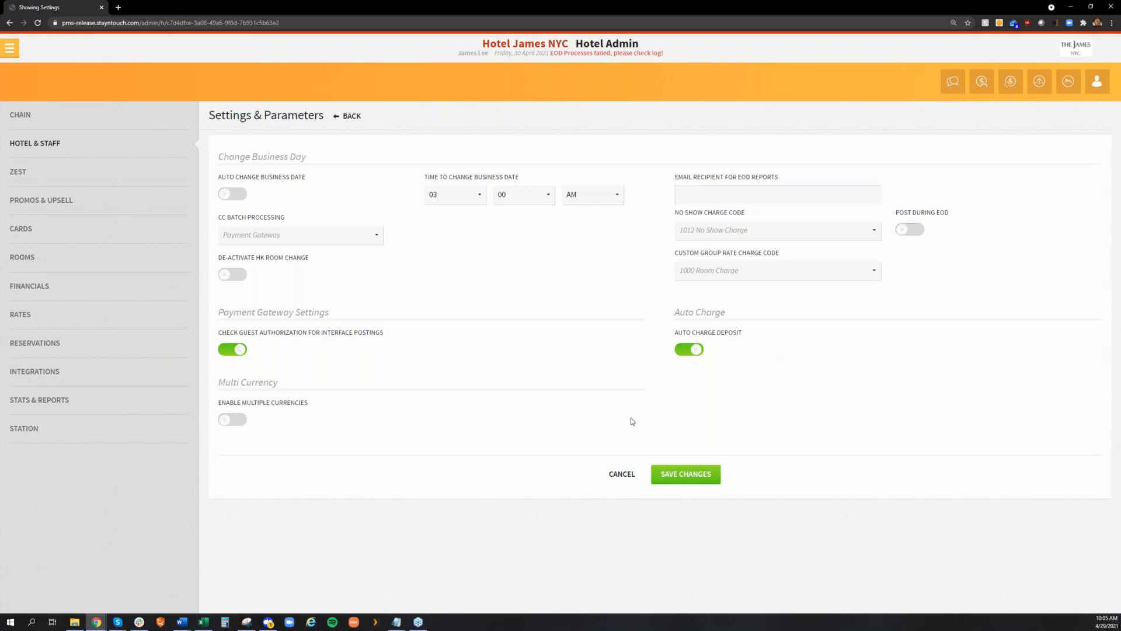
# Step: Return to the manager dashboard and open the Auto Charge screen from Financials
pyautogui.click(9, 51)
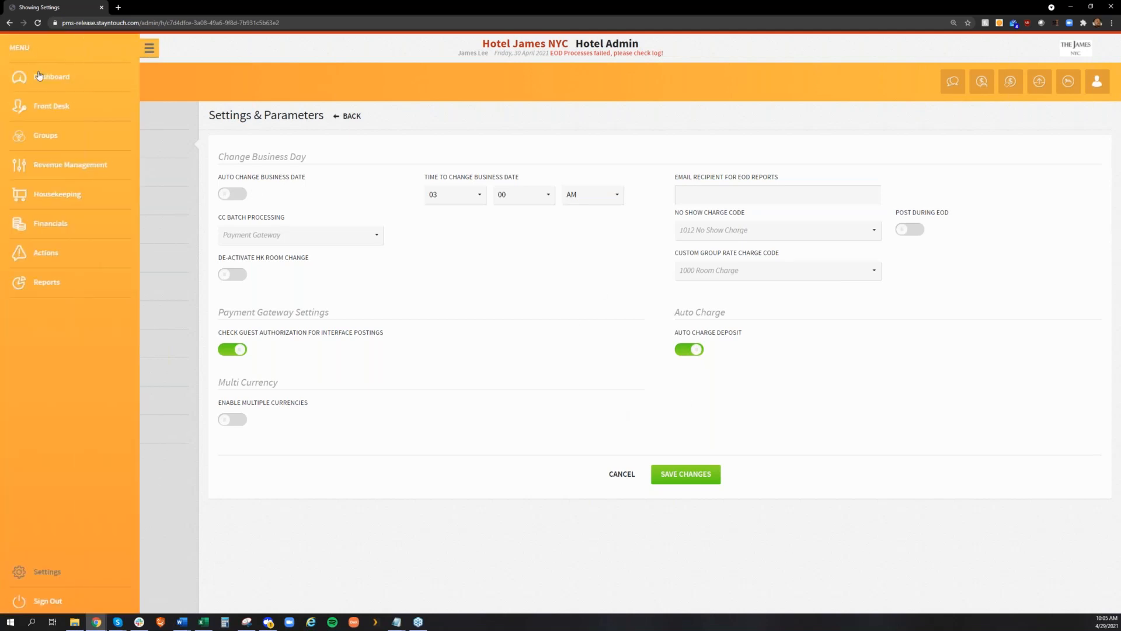
pyautogui.click(51, 77)
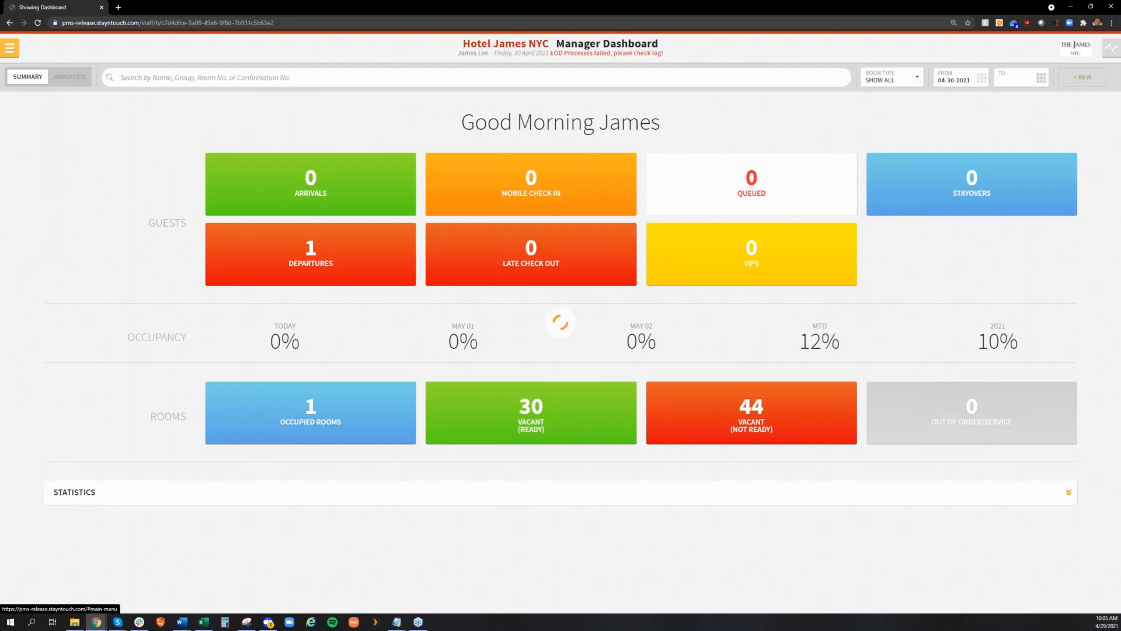
pyautogui.click(9, 48)
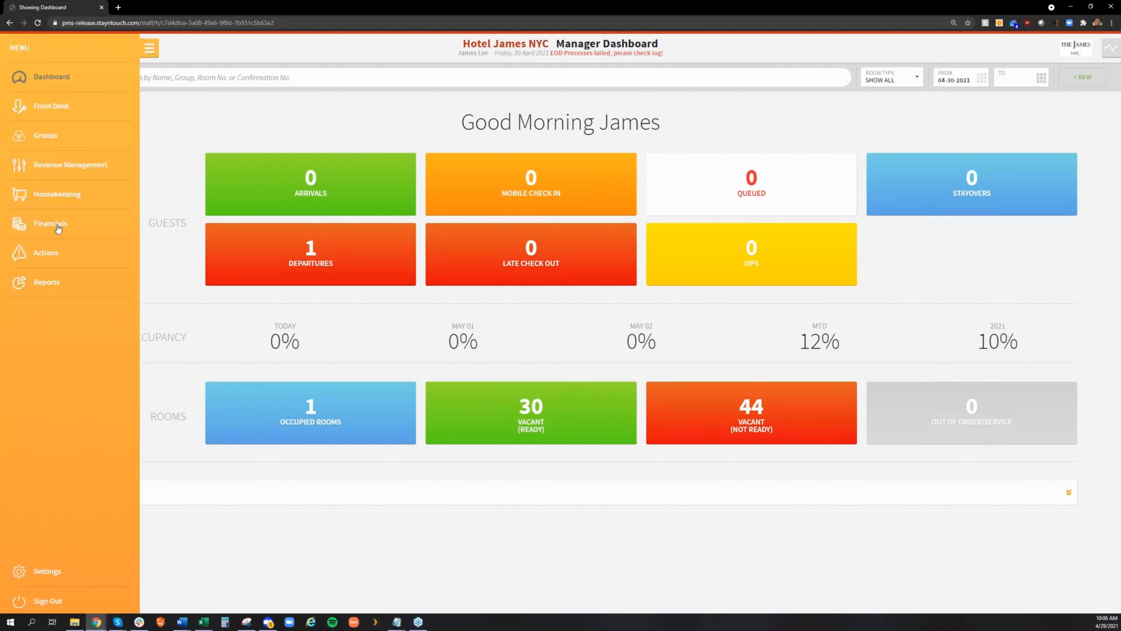
pyautogui.click(60, 229)
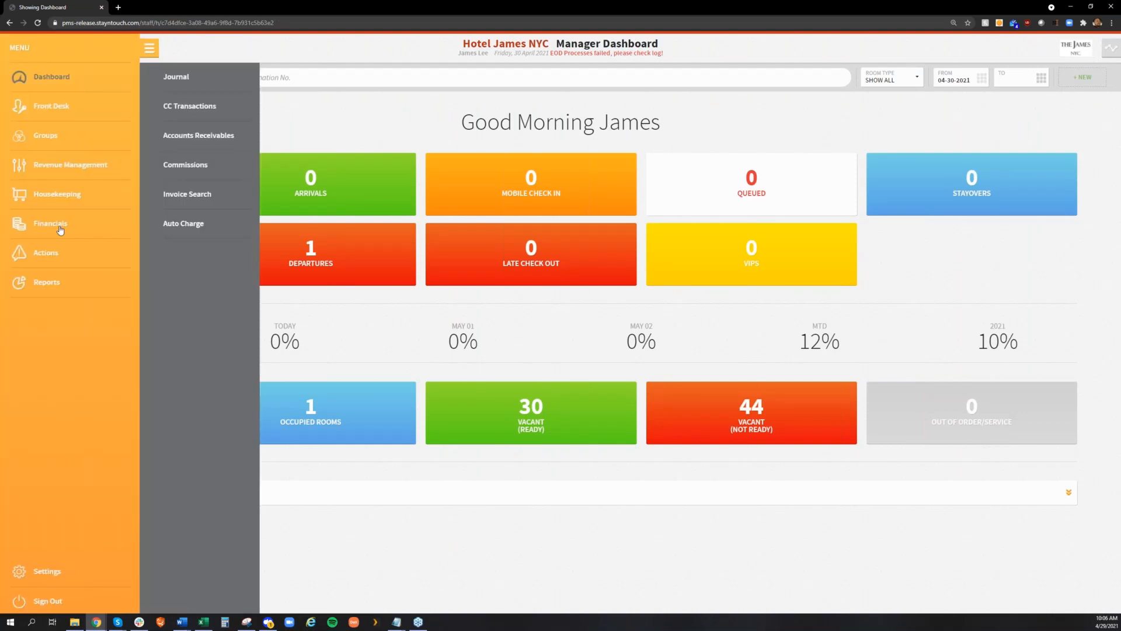
pyautogui.click(178, 225)
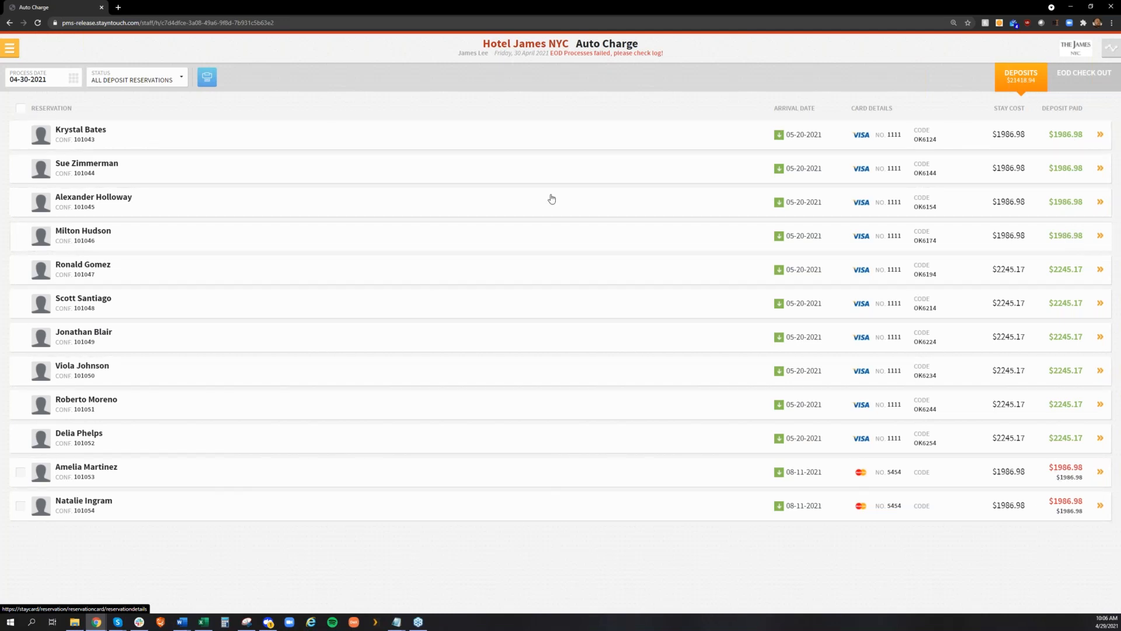
# Step: Filter the deposit reservations to Declined Transactions and process both reservations arriving 08-11-2021
pyautogui.click(150, 77)
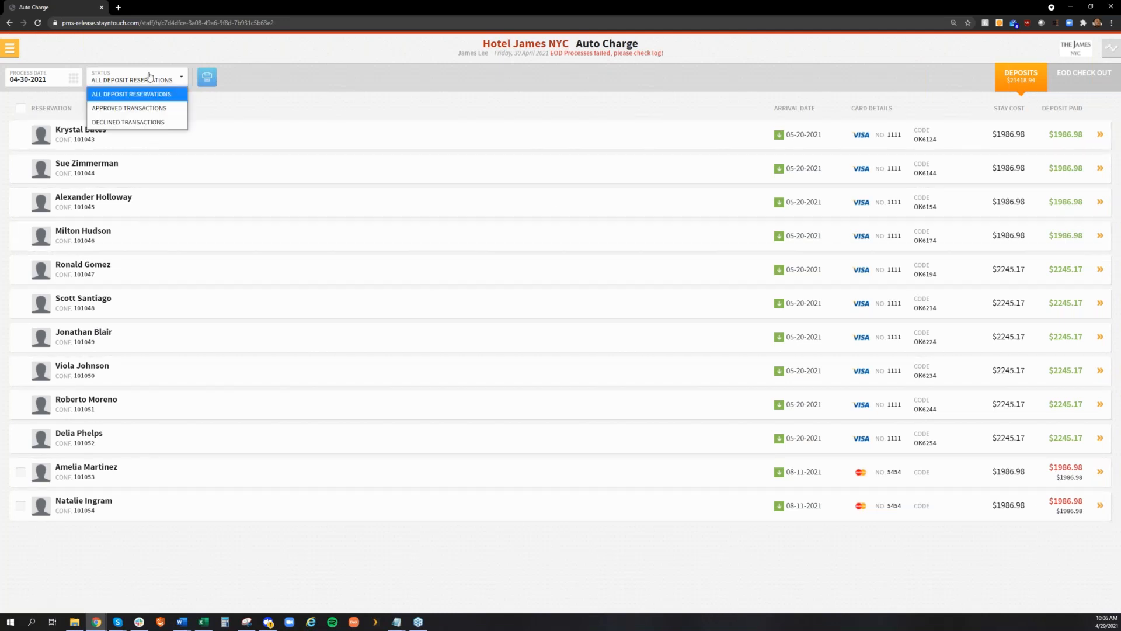
pyautogui.click(137, 123)
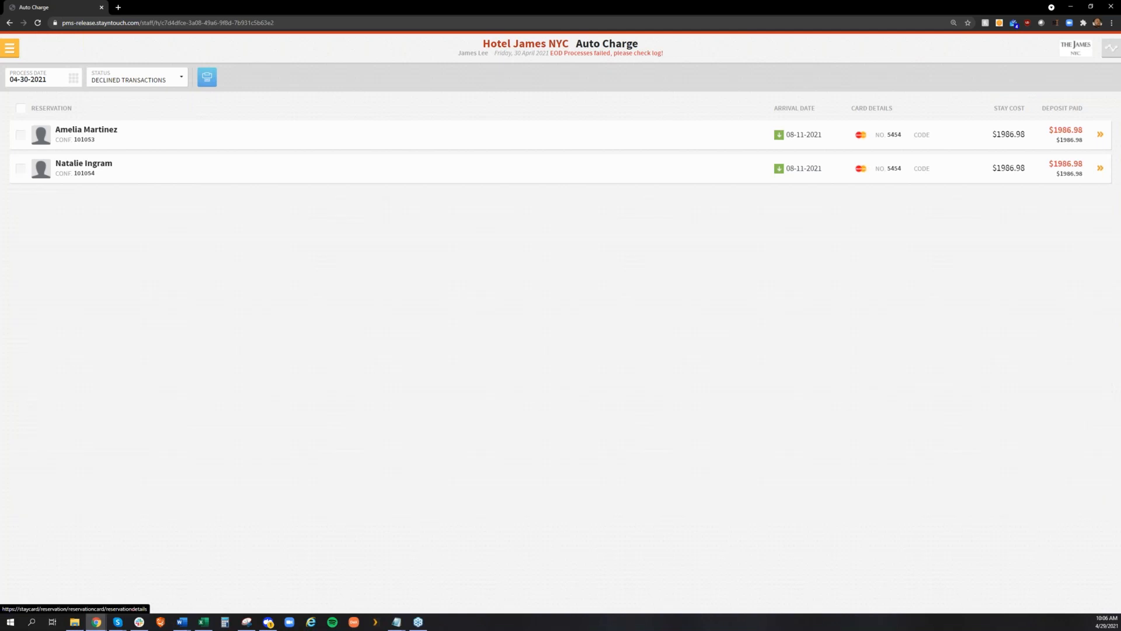
pyautogui.click(20, 135)
pyautogui.click(20, 169)
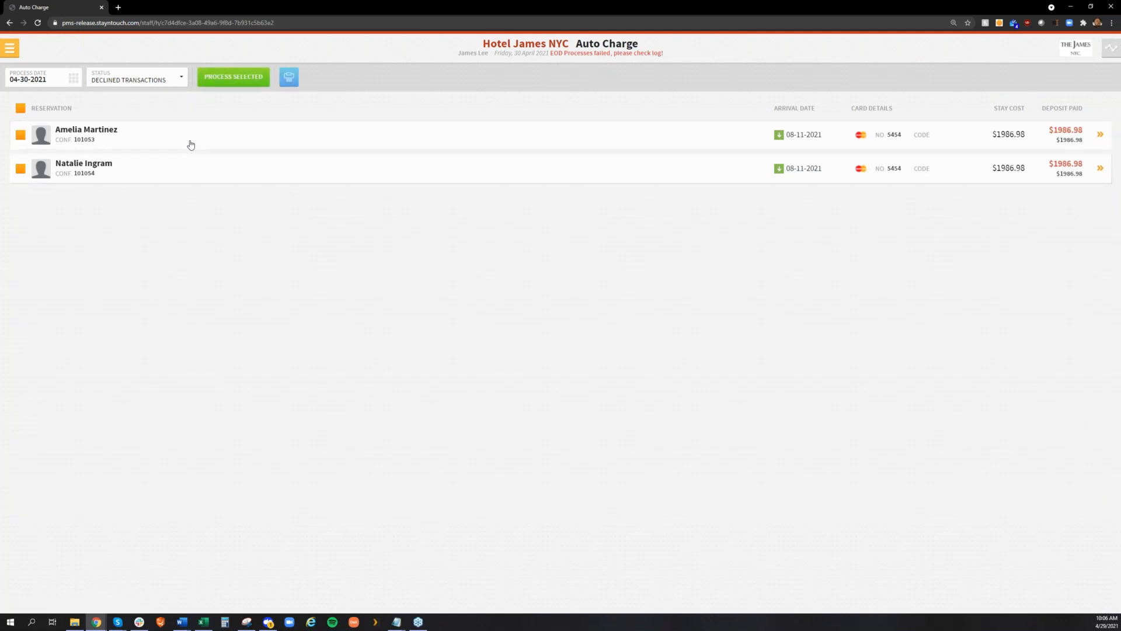
pyautogui.click(253, 76)
pyautogui.click(884, 150)
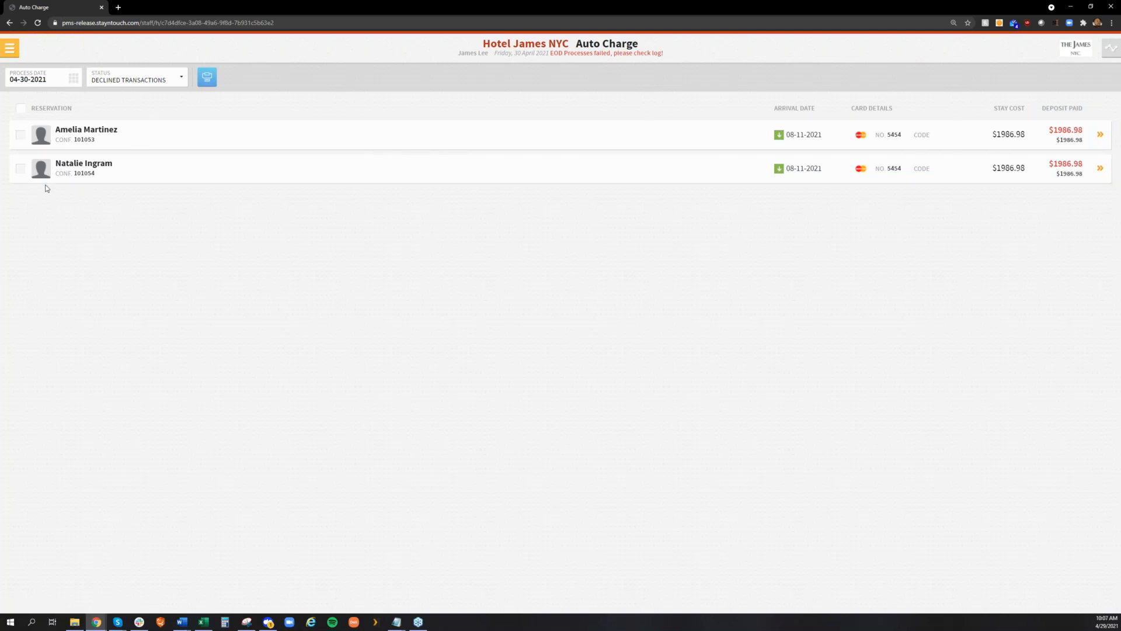
# Step: Return to hotel admin and review the No Show Charge Code's Post During EOD option in the Hotel & Staff Settings & Parameters, leaving without saving
pyautogui.click(15, 51)
pyautogui.click(169, 222)
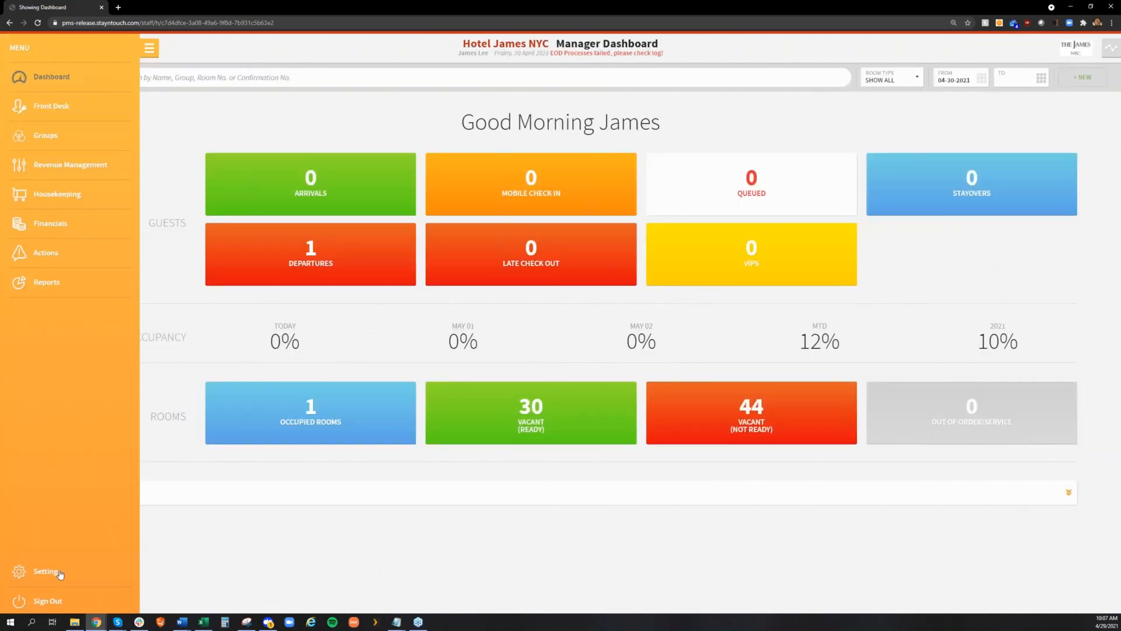
pyautogui.click(50, 571)
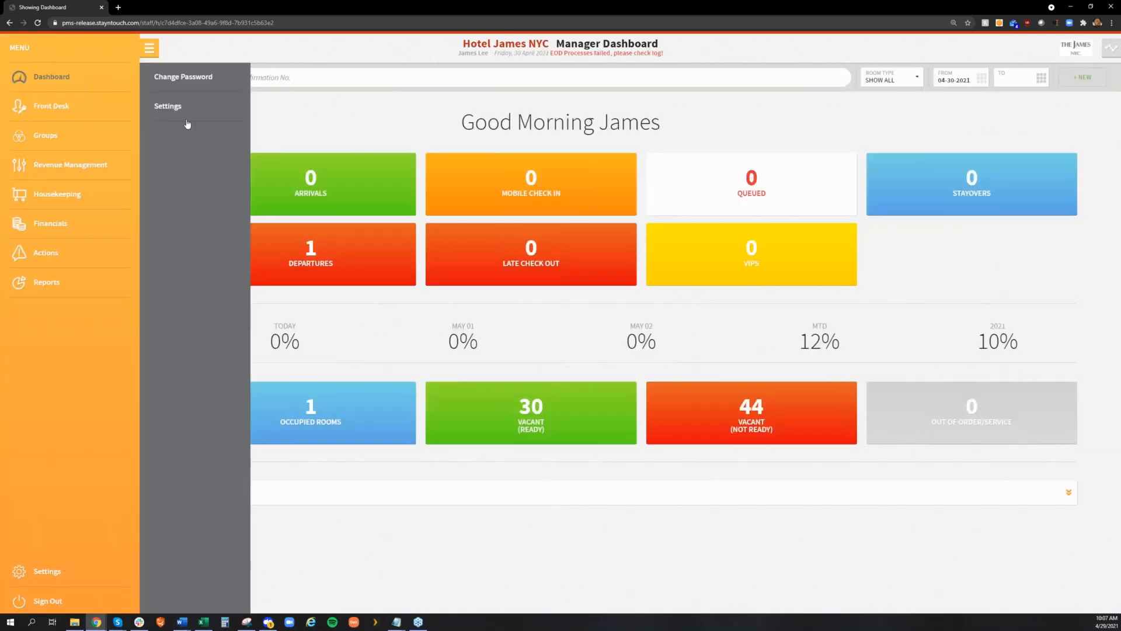
pyautogui.click(169, 106)
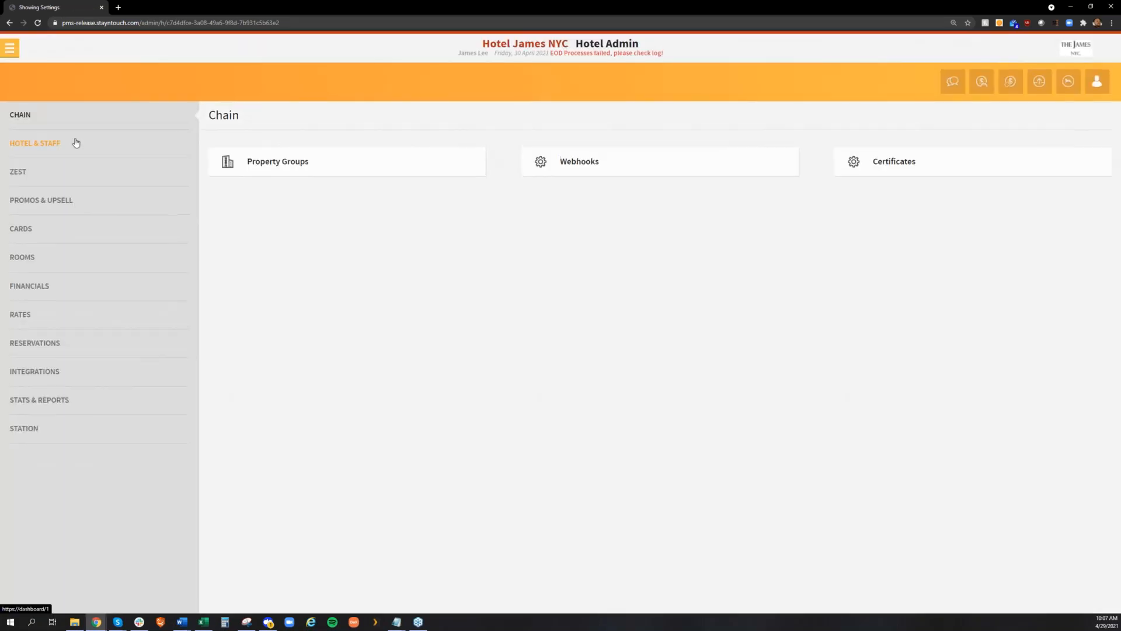
pyautogui.click(87, 142)
pyautogui.click(617, 199)
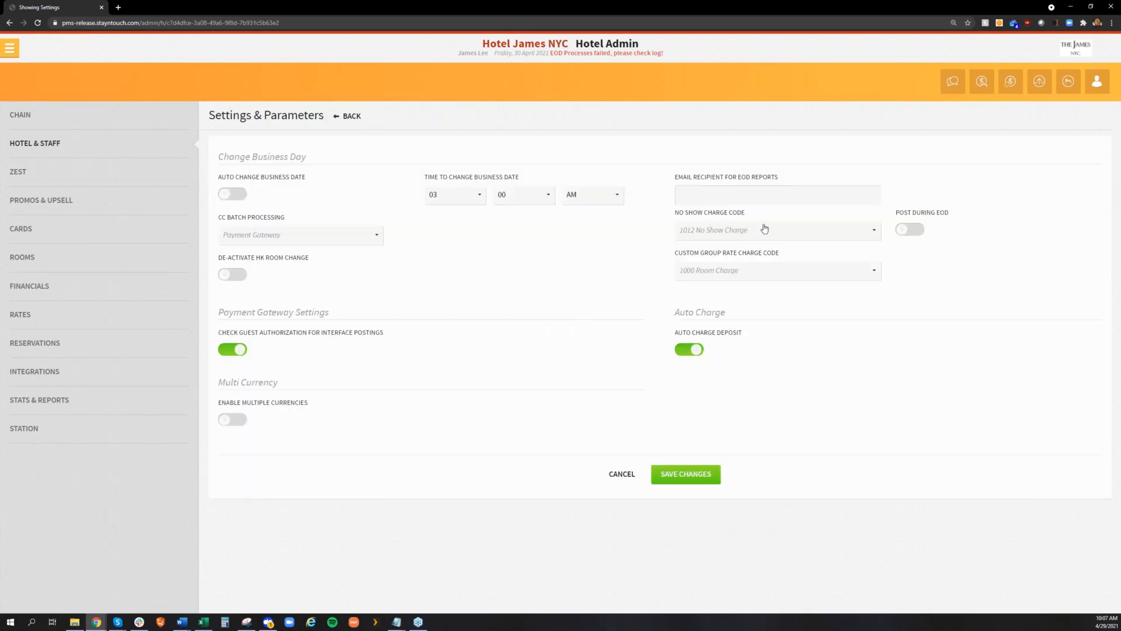
pyautogui.click(905, 234)
pyautogui.click(353, 116)
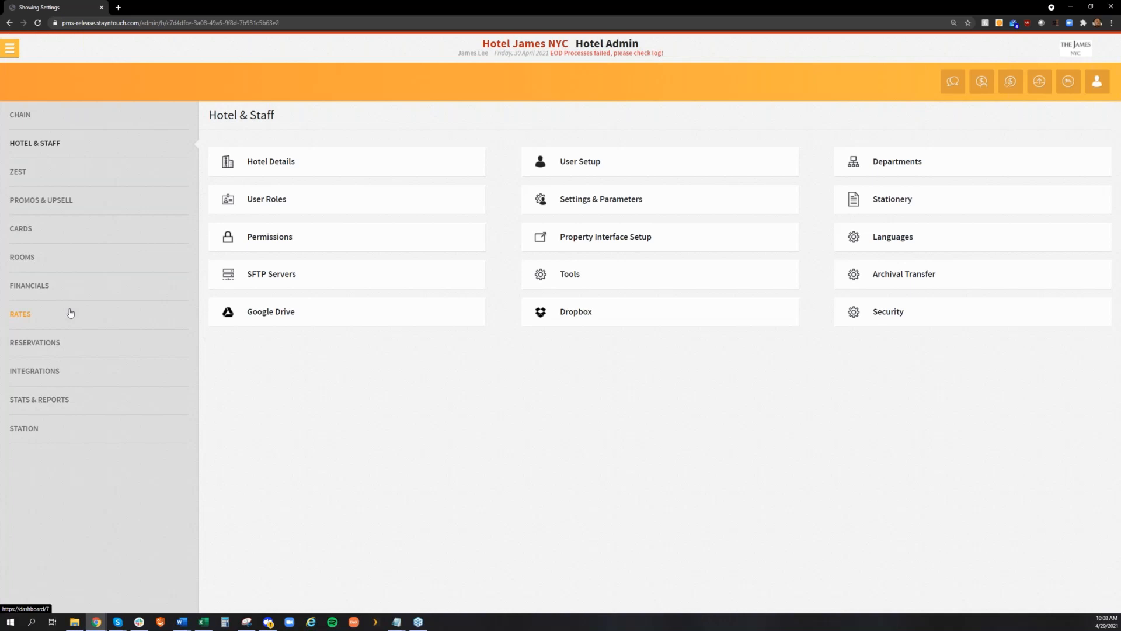
# Step: Open the Reservation Settings and examine the rule, currency or percentage, and per-stay or per-night options of CC Authorization at Check In
pyautogui.click(55, 345)
pyautogui.click(603, 197)
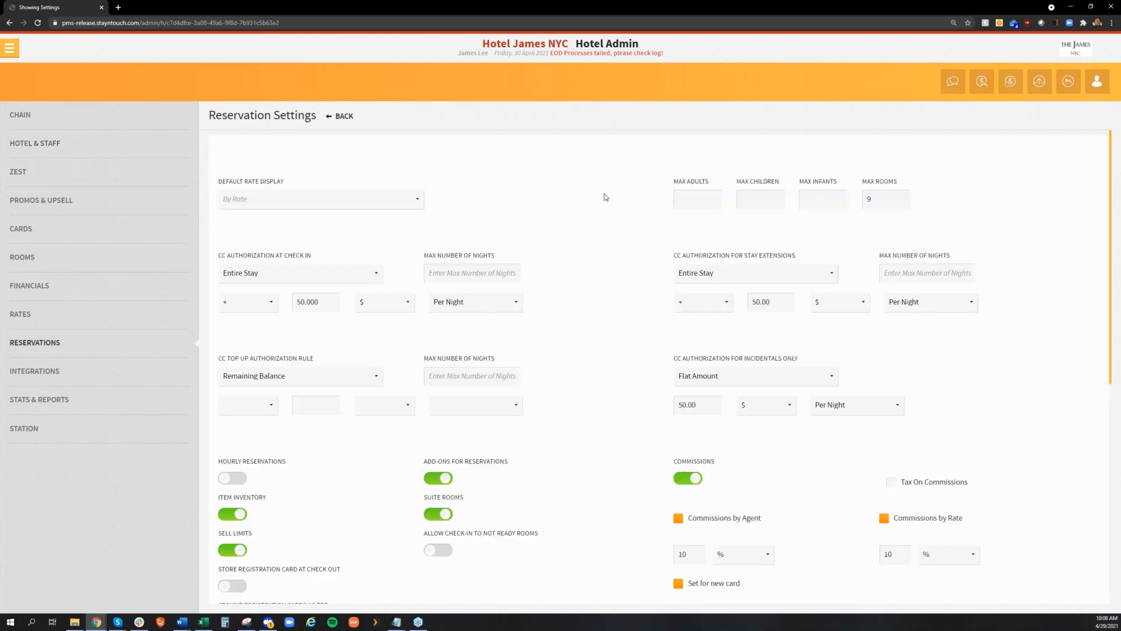
pyautogui.scroll(-1, 575, 268)
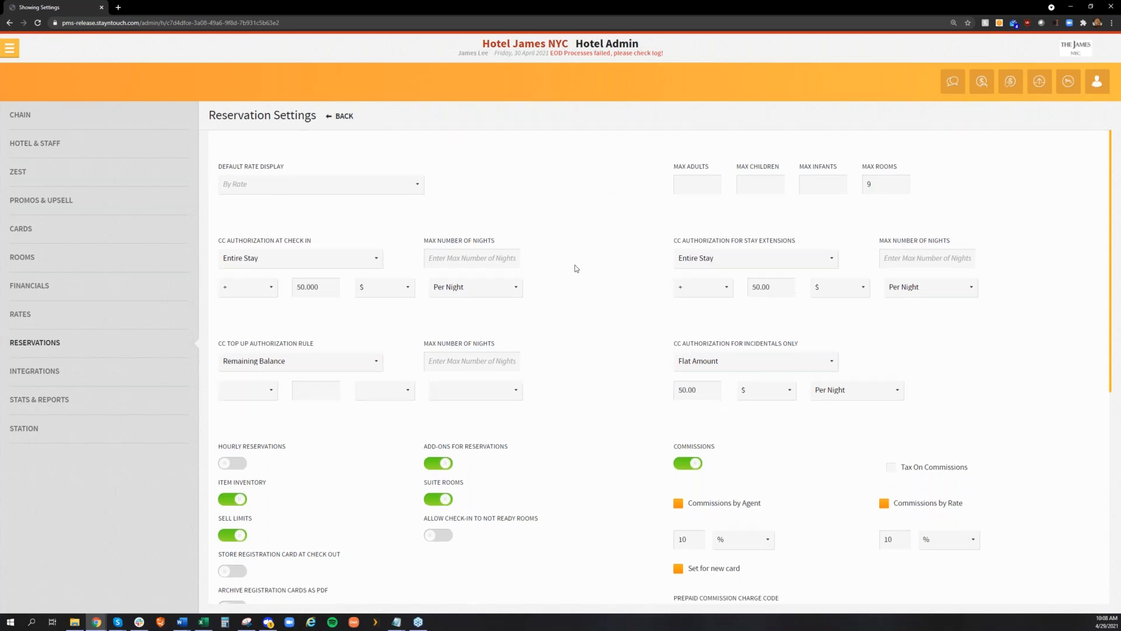
pyautogui.scroll(-2, 574, 265)
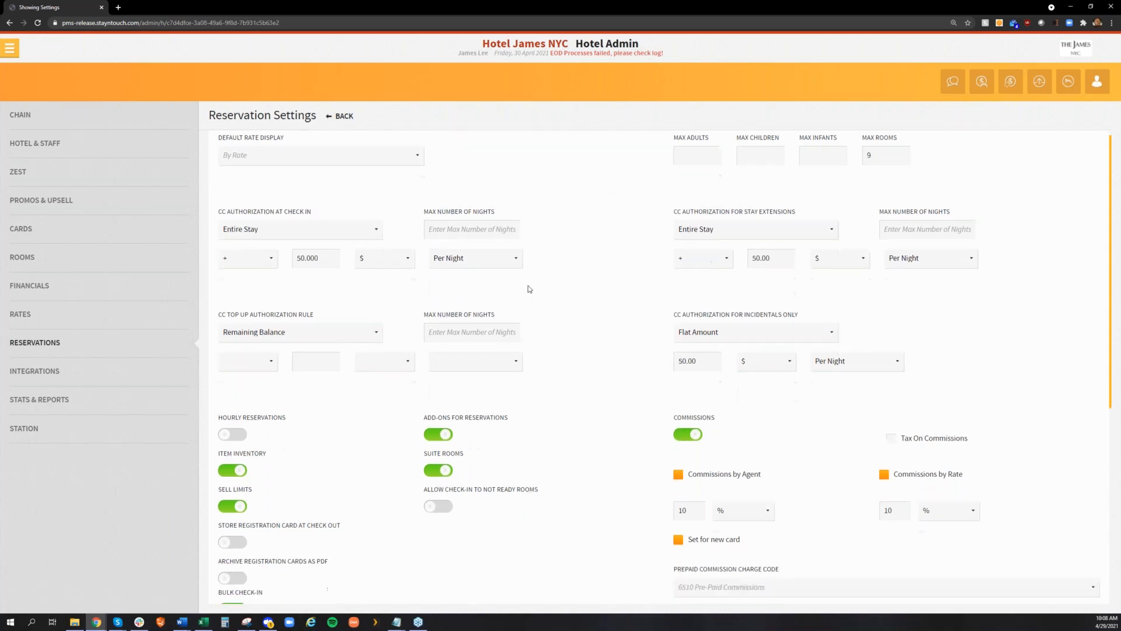
pyautogui.click(250, 233)
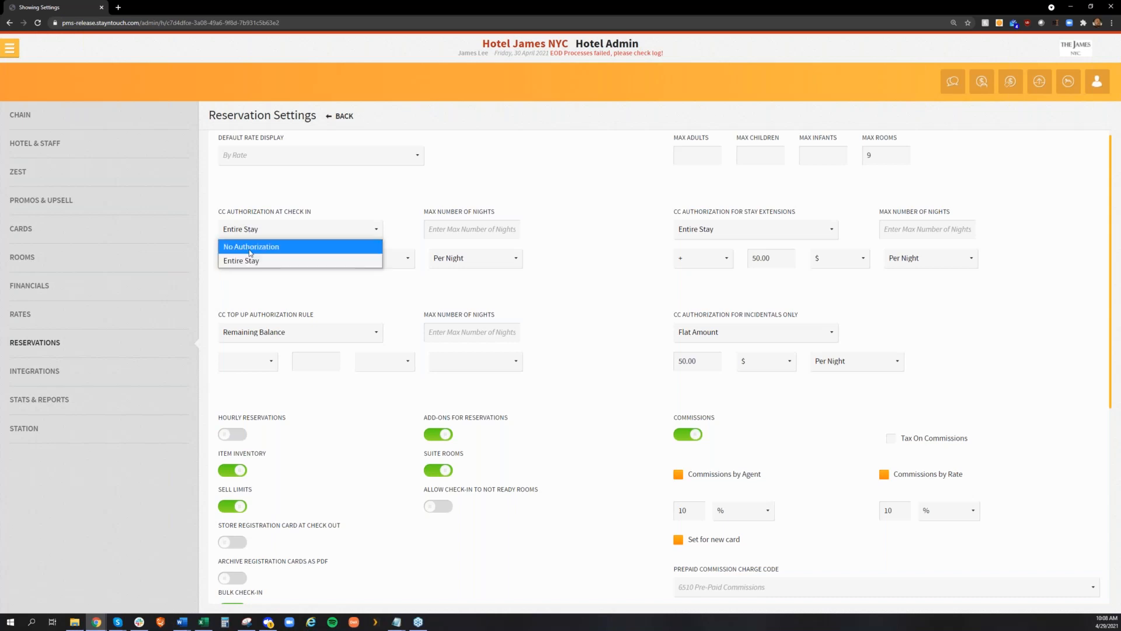
pyautogui.click(263, 288)
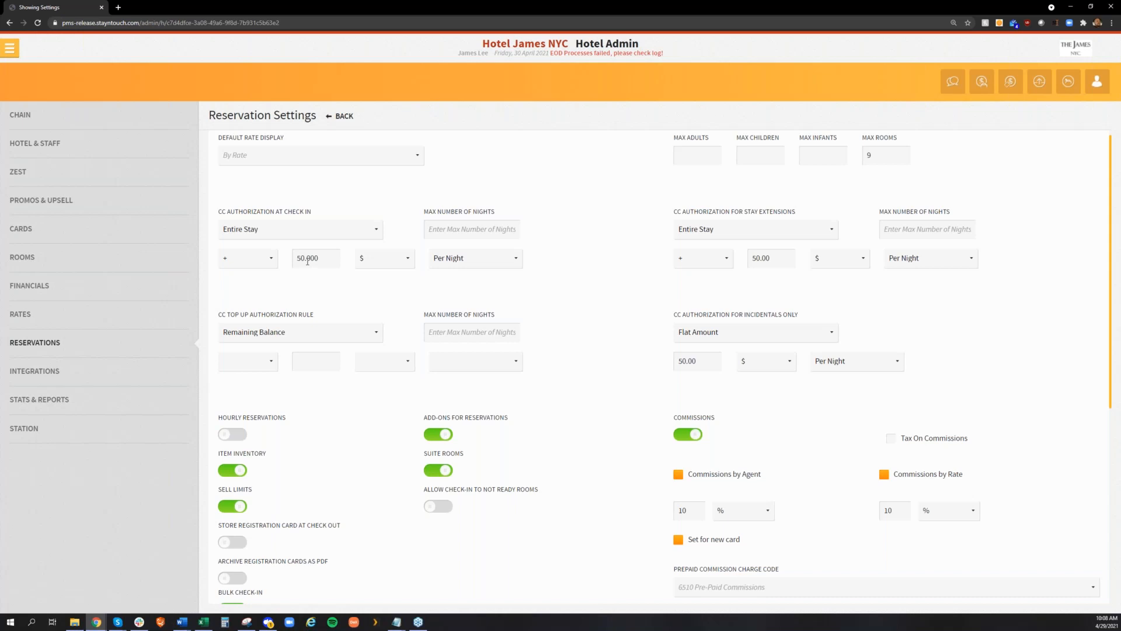
pyautogui.click(396, 259)
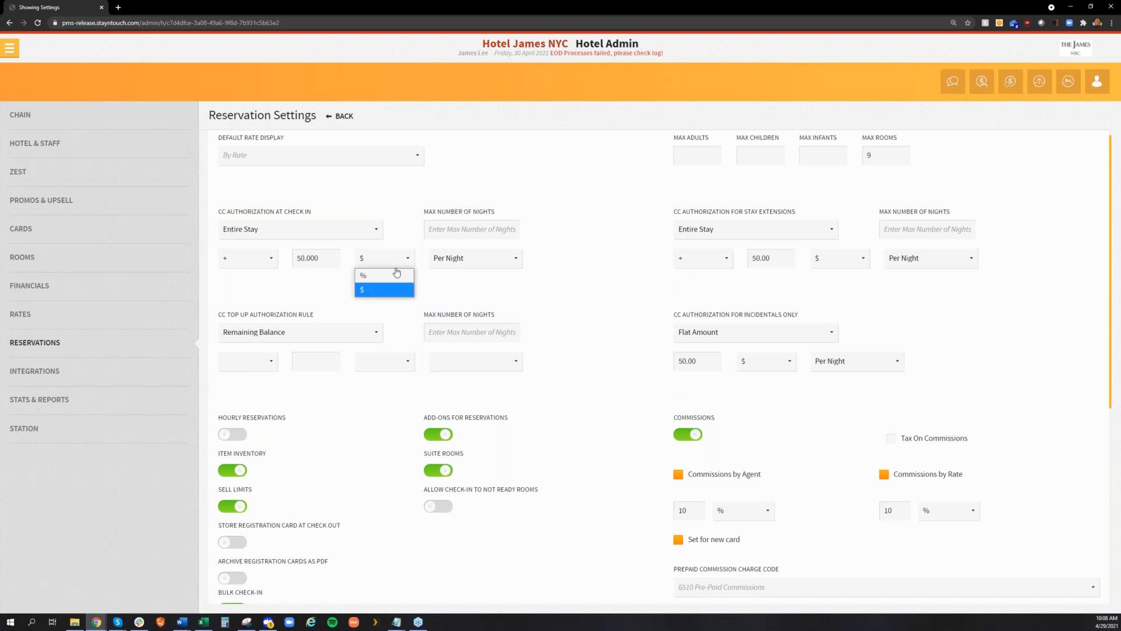
pyautogui.click(495, 261)
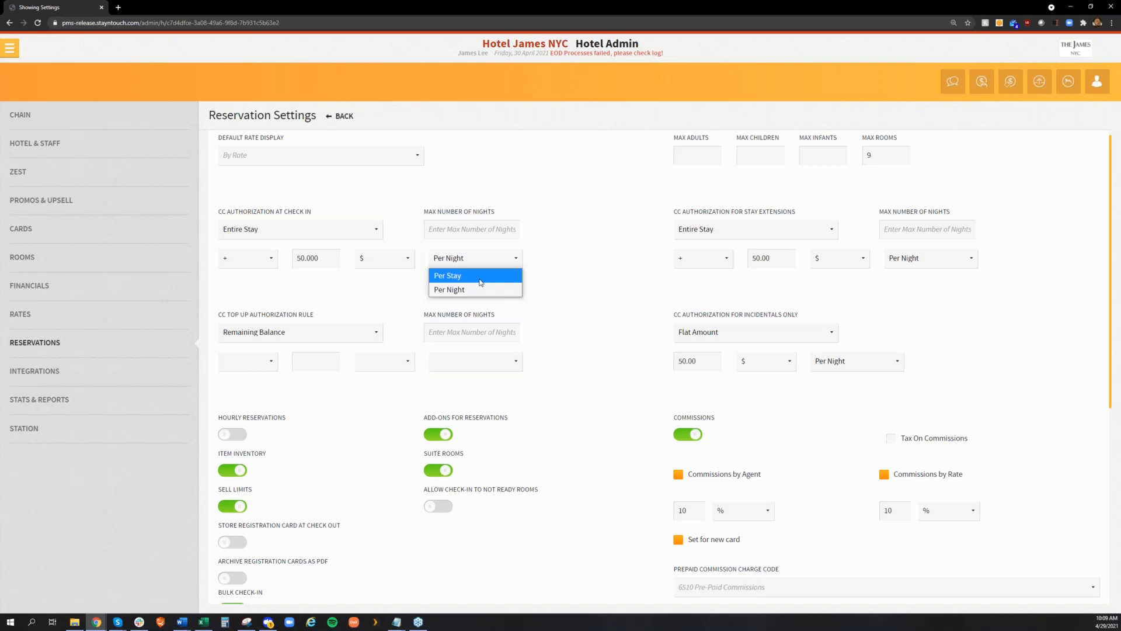
# Step: Try a maximum of 7 nights for check-in authorization, clear it, and keep Entire Stay as the authorization for stay extensions
pyautogui.click(471, 229)
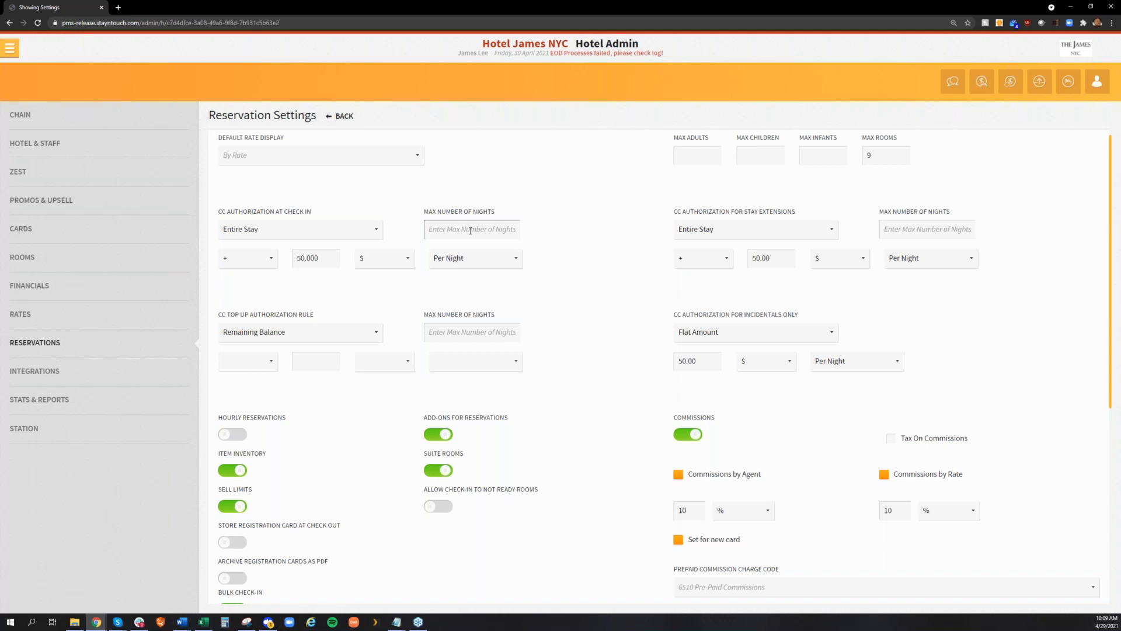
pyautogui.write('7')
pyautogui.press('BackSpace')
pyautogui.click(697, 234)
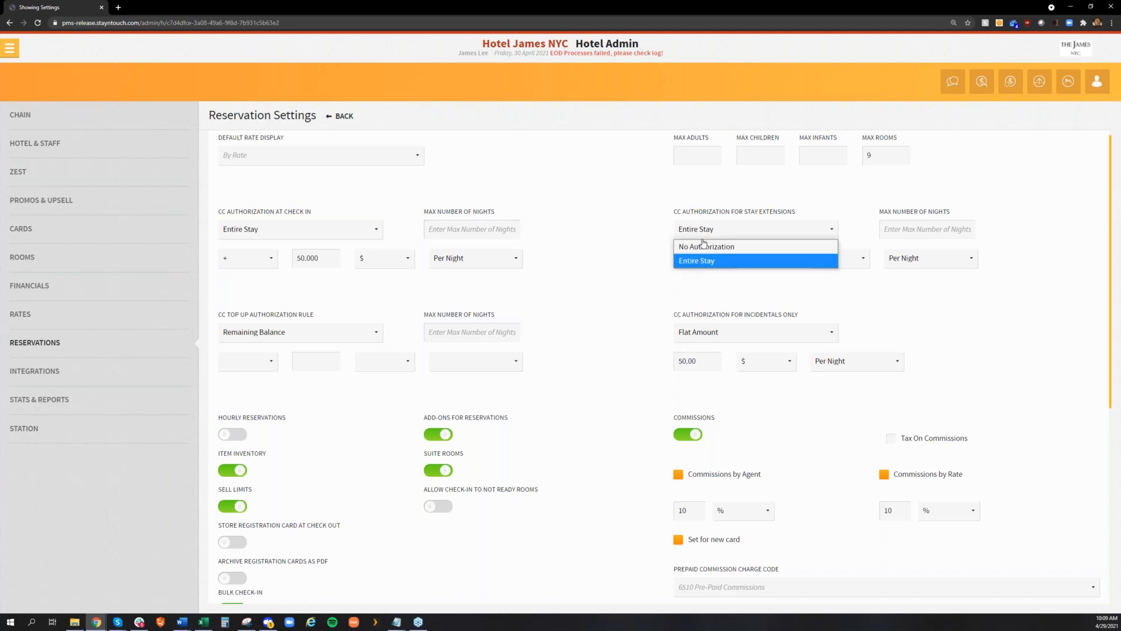
pyautogui.click(695, 264)
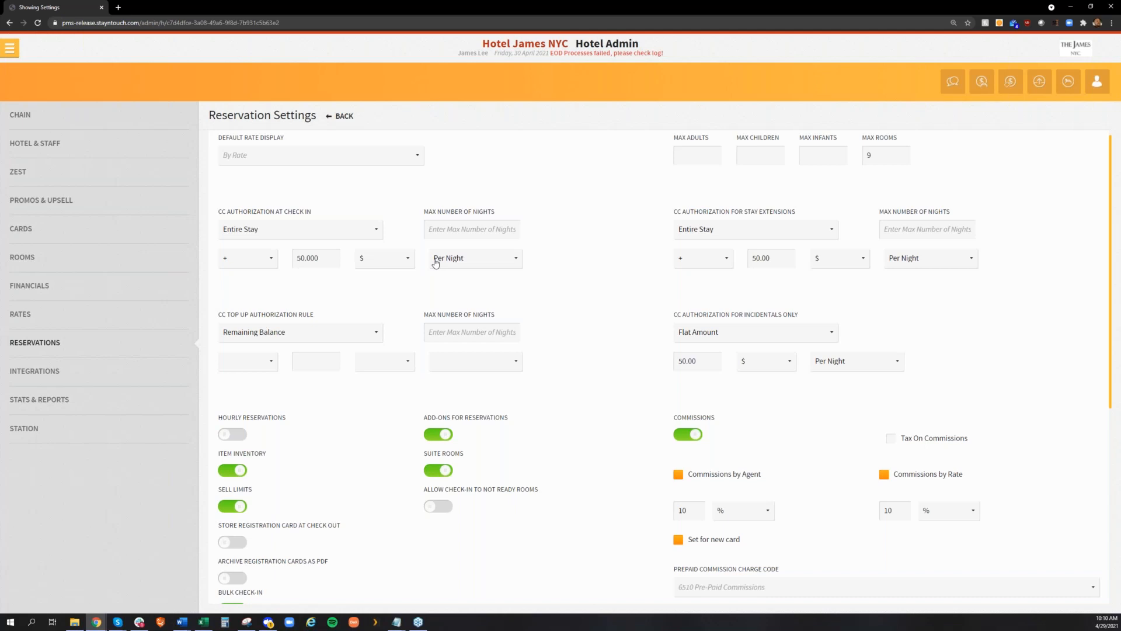
# Step: Set the CC Top Up Authorization Rule amount to 50 $ Per Night
pyautogui.click(322, 361)
pyautogui.write('50')
pyautogui.click(389, 361)
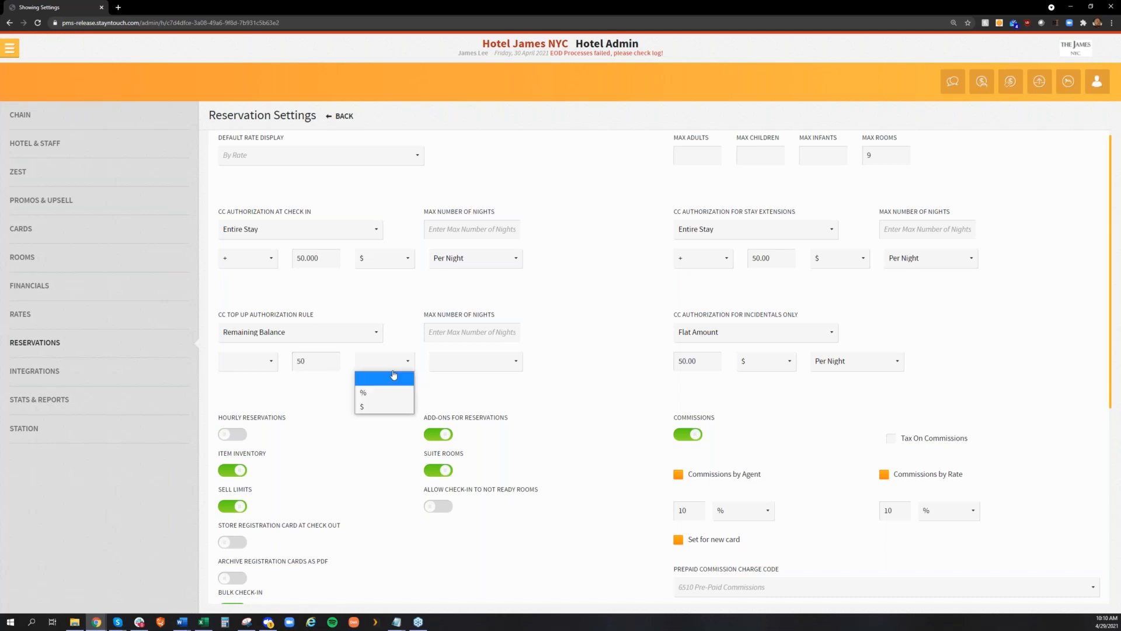
pyautogui.click(382, 405)
pyautogui.click(442, 362)
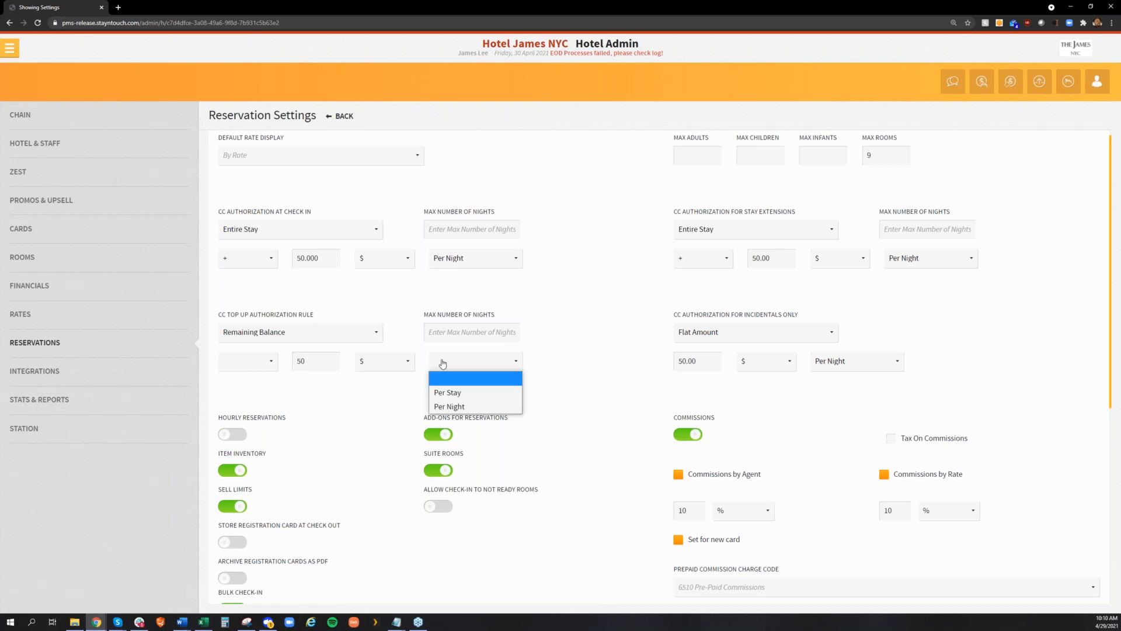
pyautogui.click(455, 407)
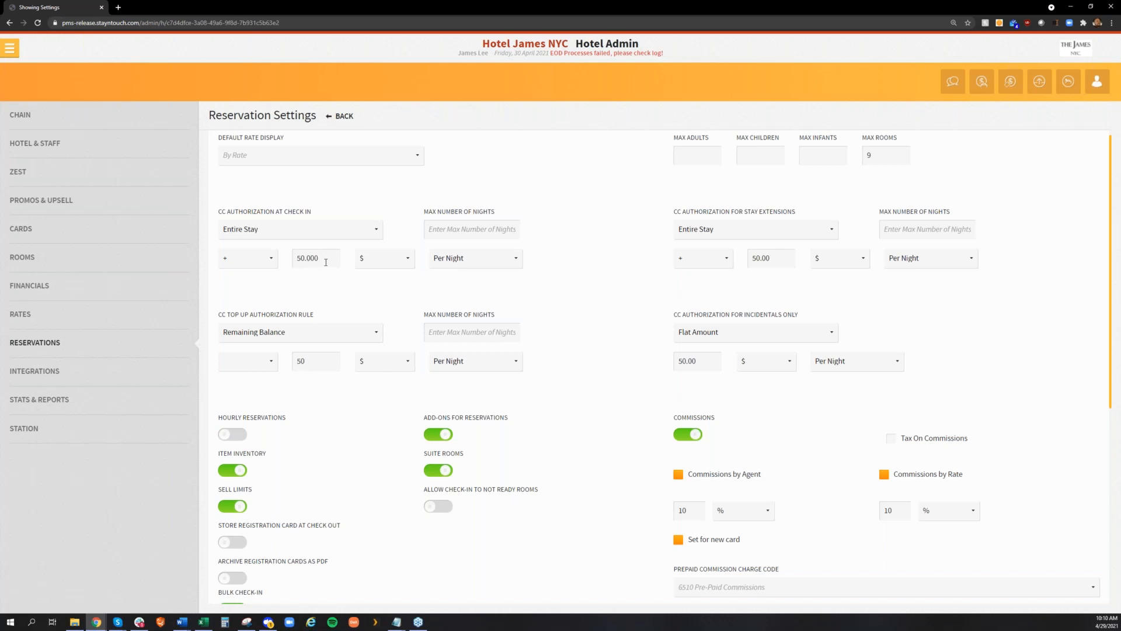
# Step: Change the top up authorization amount to 20.00 and leave the Reservation Settings without saving
pyautogui.moveTo(308, 360); pyautogui.dragTo(283, 366)
pyautogui.write('20.00')
pyautogui.click(351, 120)
# Step: Open the Hotel & Staff Stationery settings, view Salutation and Hotel Picture under General Settings, and collapse both sections
pyautogui.click(109, 146)
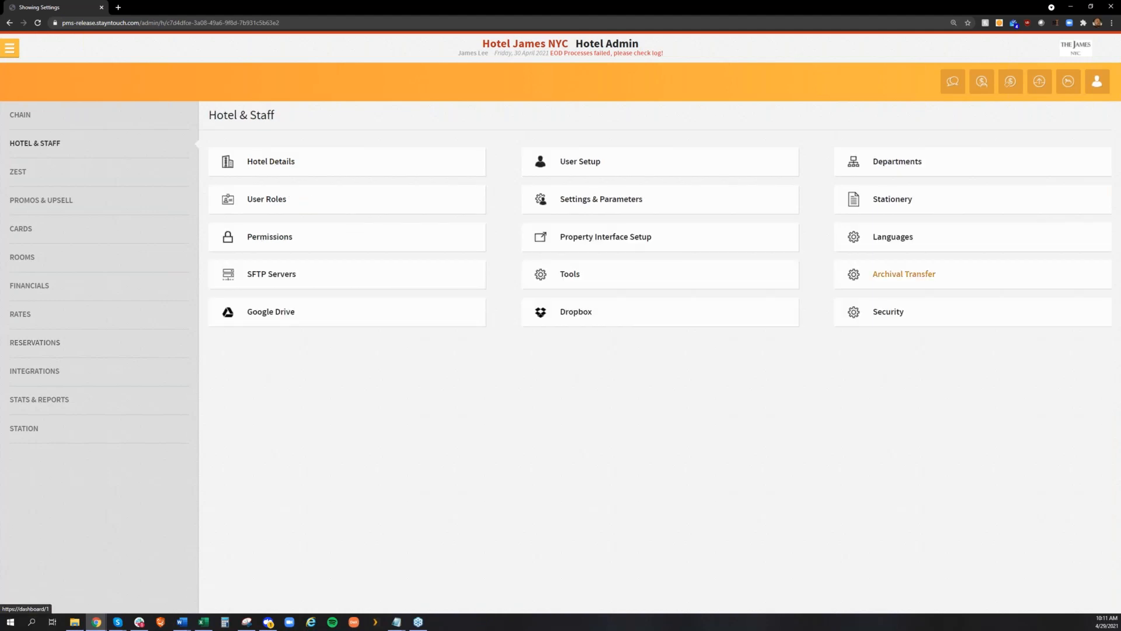
pyautogui.click(886, 208)
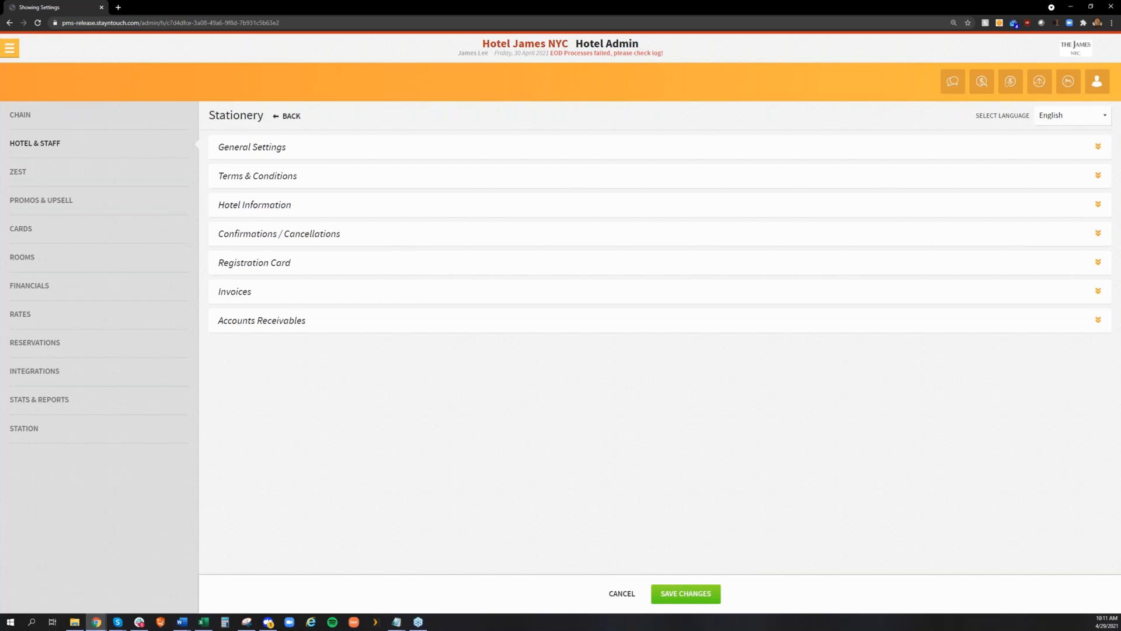
pyautogui.click(291, 147)
pyautogui.click(315, 181)
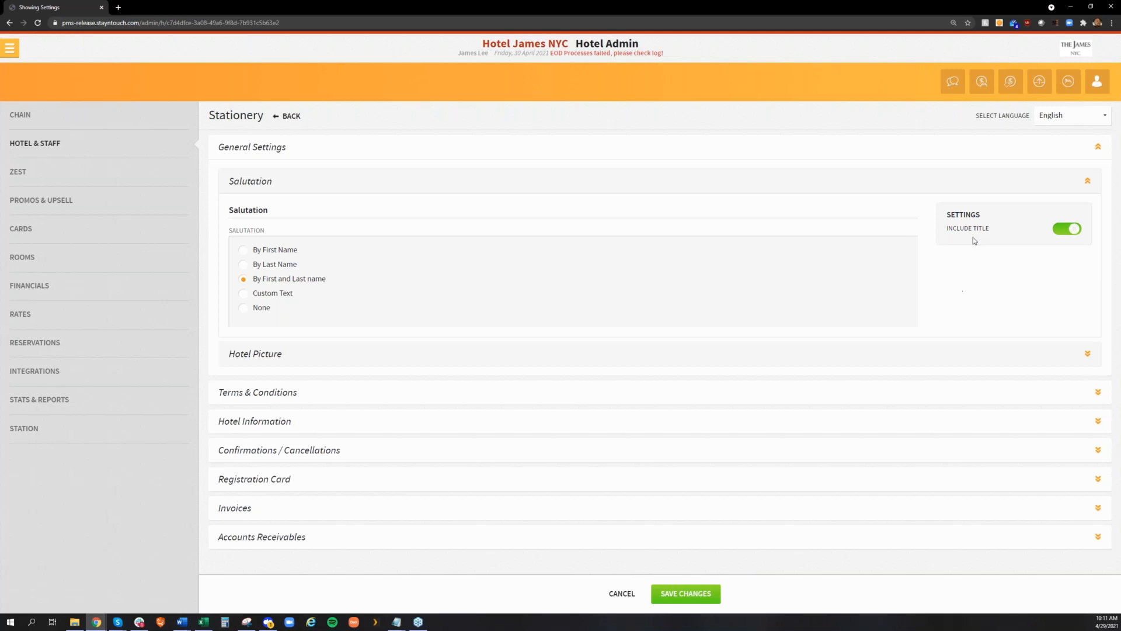
pyautogui.click(440, 356)
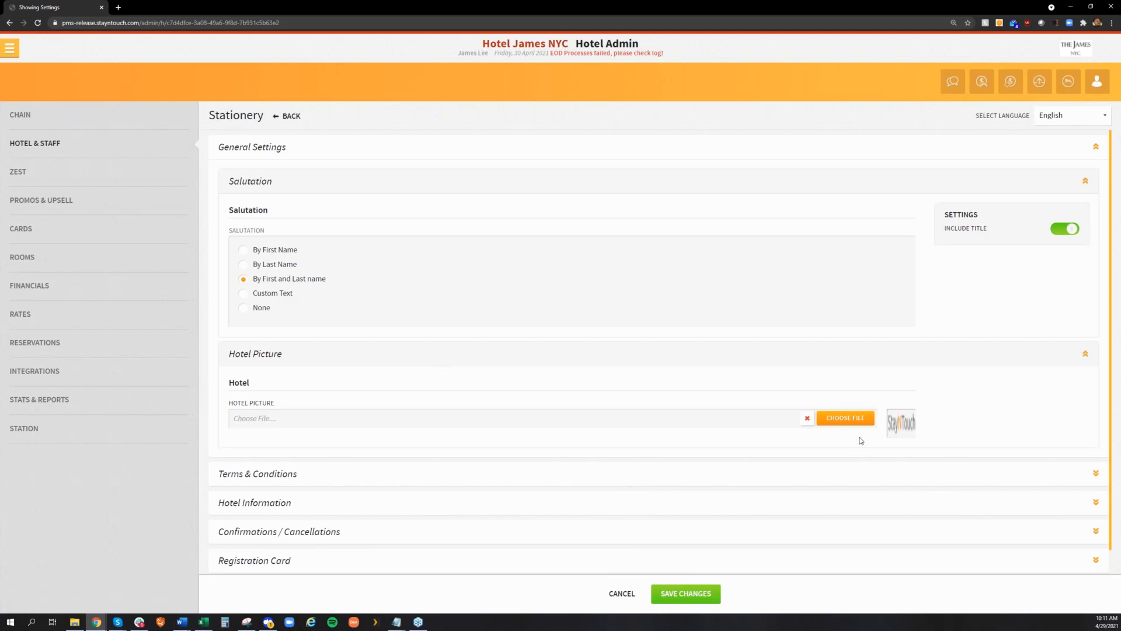
pyautogui.click(331, 186)
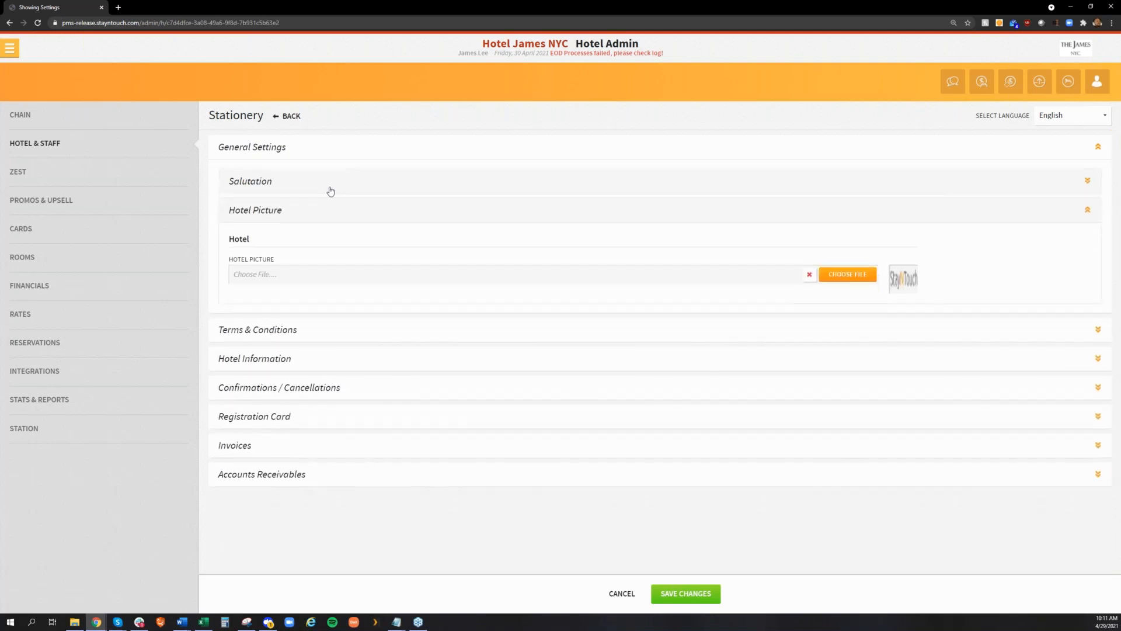
pyautogui.click(325, 211)
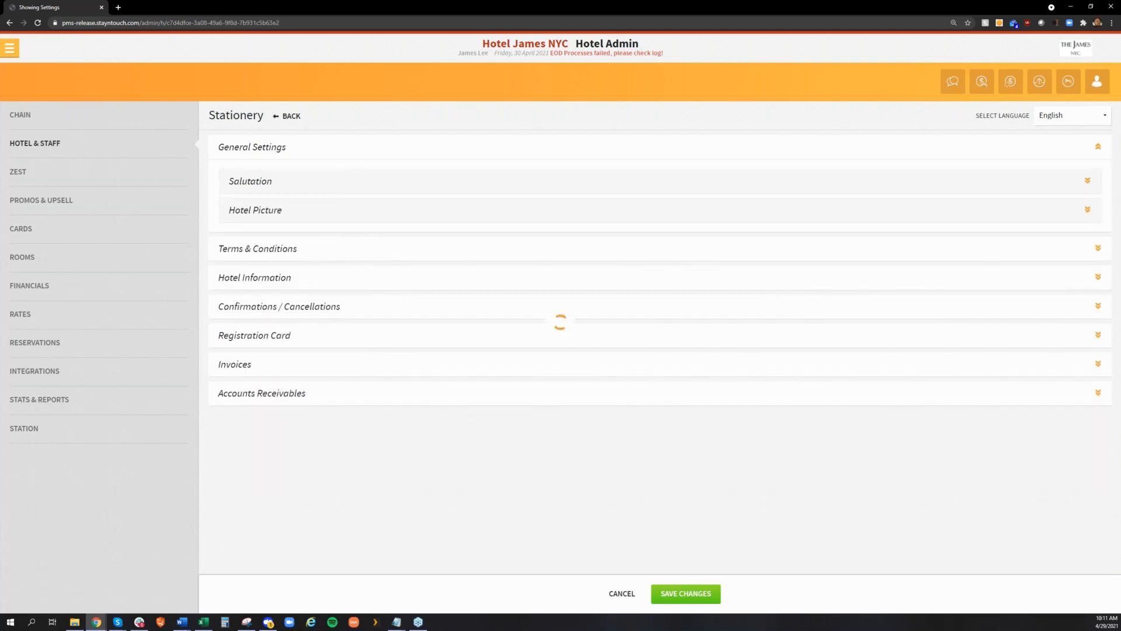
# Step: Open the Terms & Conditions section and view the assignment options for the Confirmation Letter
pyautogui.click(318, 256)
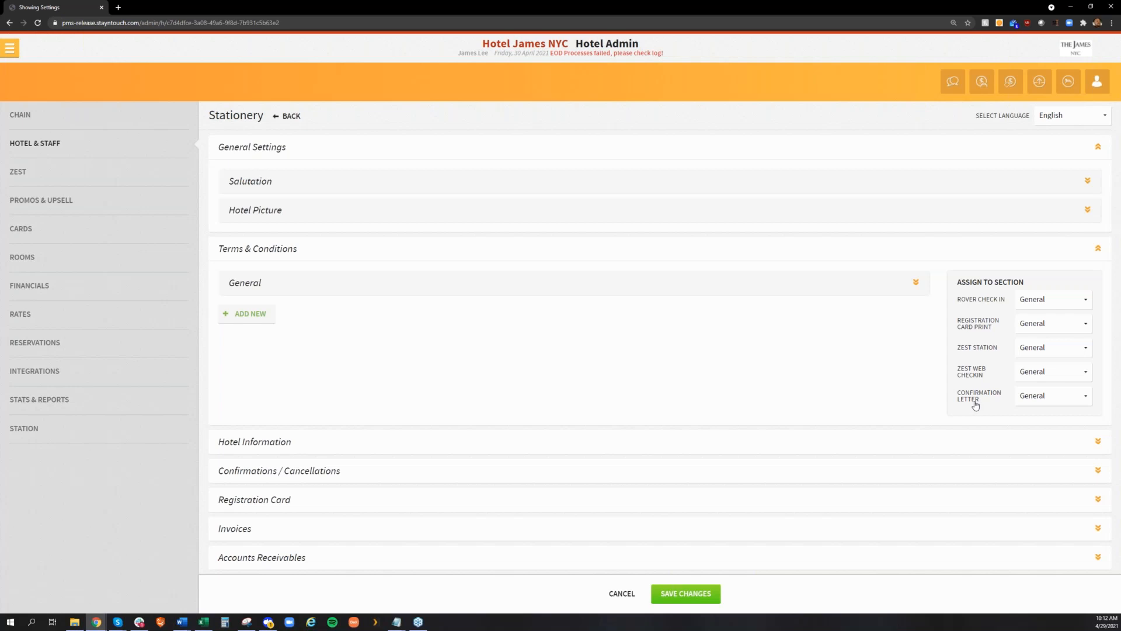
pyautogui.click(1037, 398)
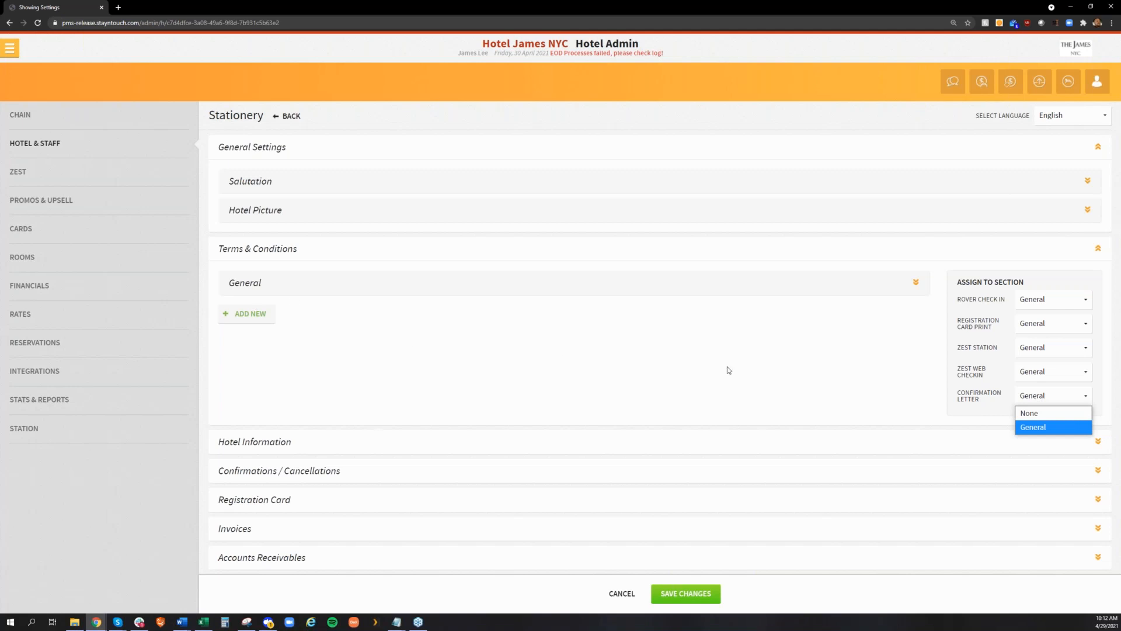
pyautogui.click(247, 313)
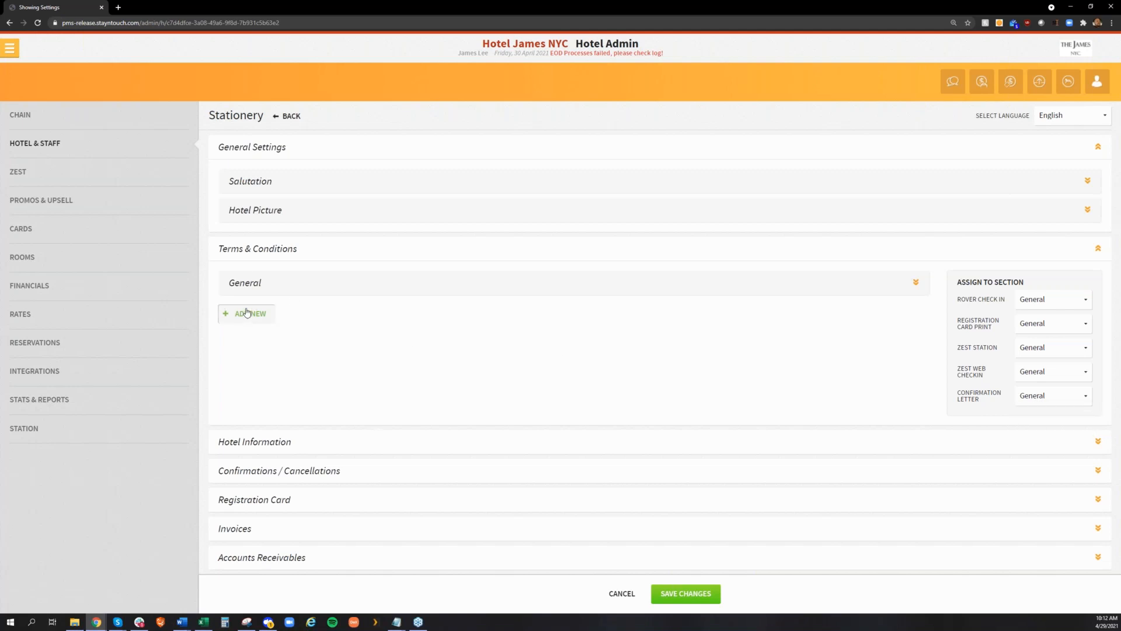
# Step: Start a new Terms & Conditions entry titled "Kiosk Terms and Conditions" and cancel it without saving
pyautogui.click(247, 313)
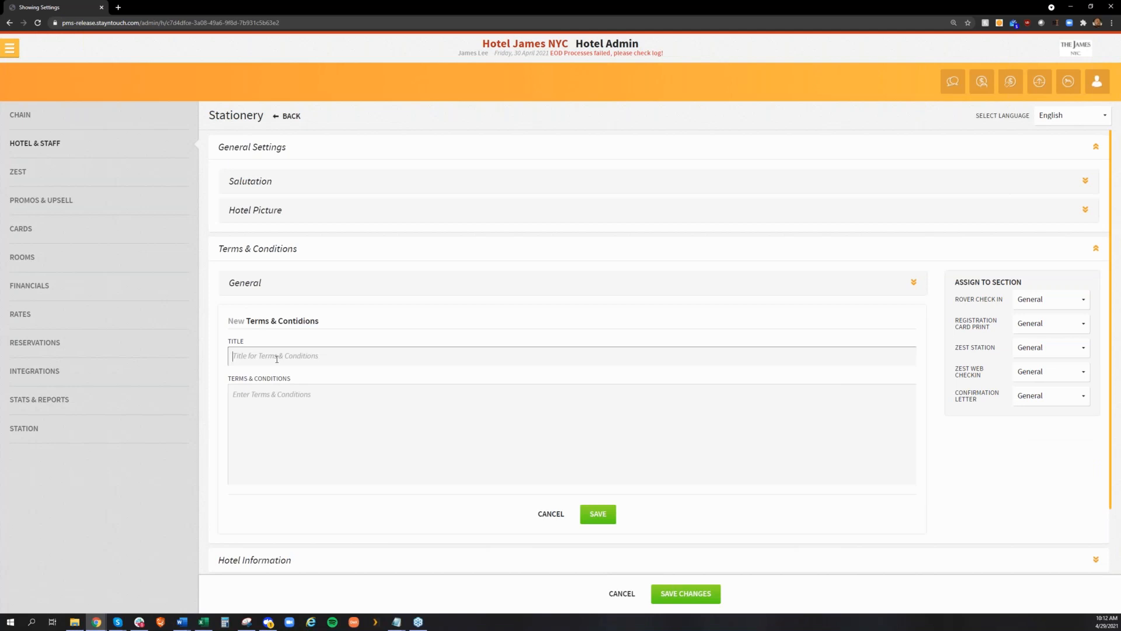
pyautogui.write('Kiosk Terms and Conditions')
pyautogui.press('Tab')
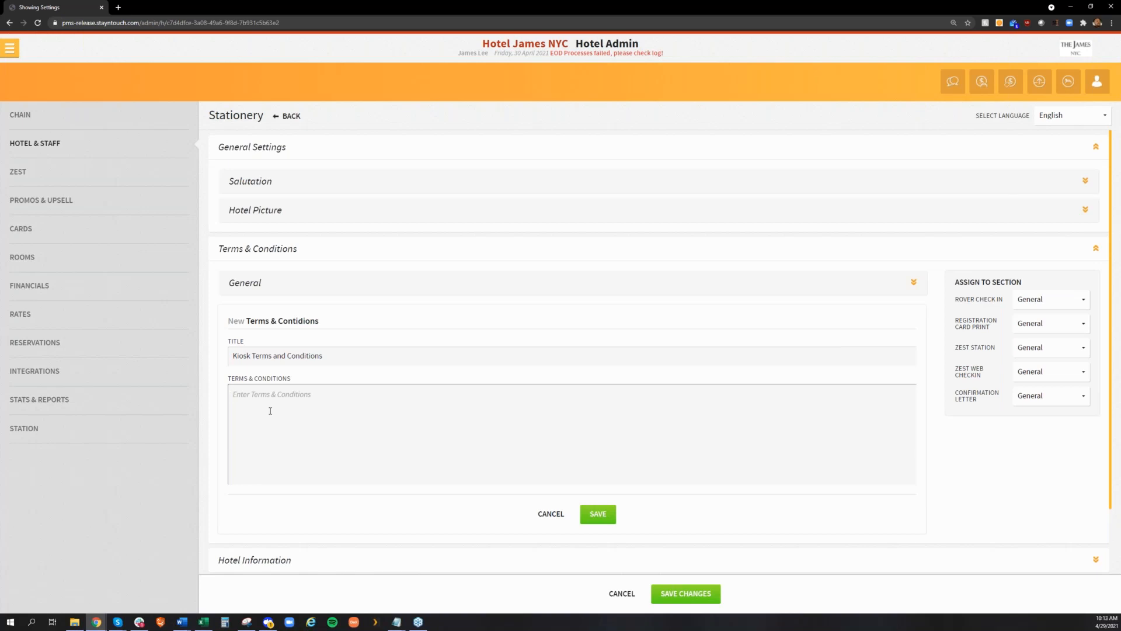
pyautogui.click(551, 514)
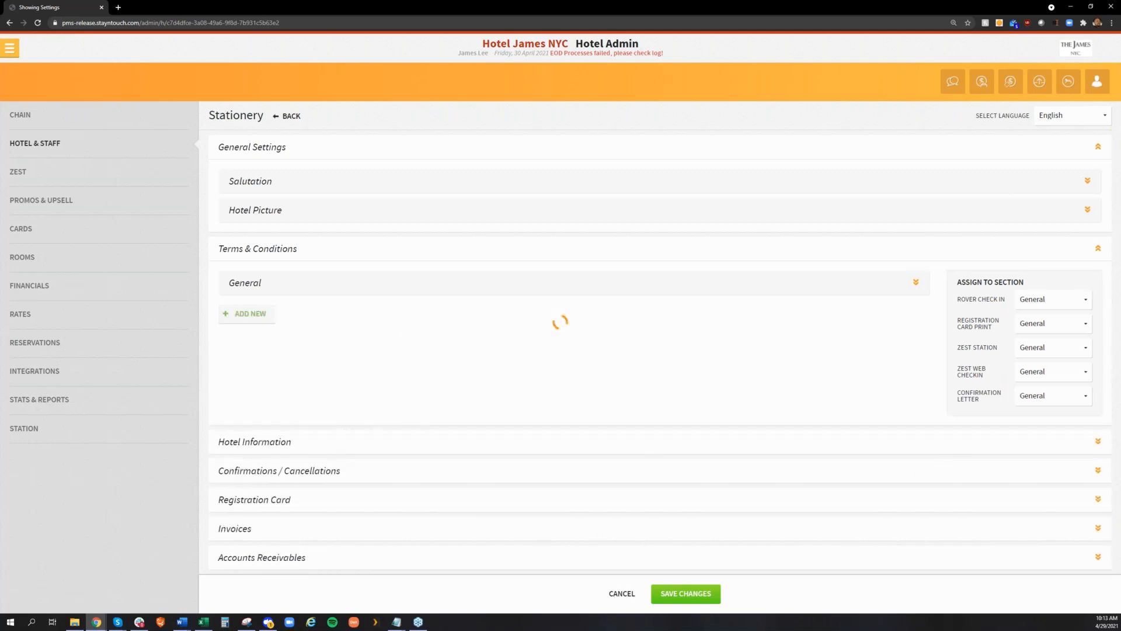
# Step: View the new Hotel Information form and its Zest Station and Zest Web Checkin assignment options, and collapse Hotel Information and Terms & Conditions
pyautogui.scroll(-3, 375, 460)
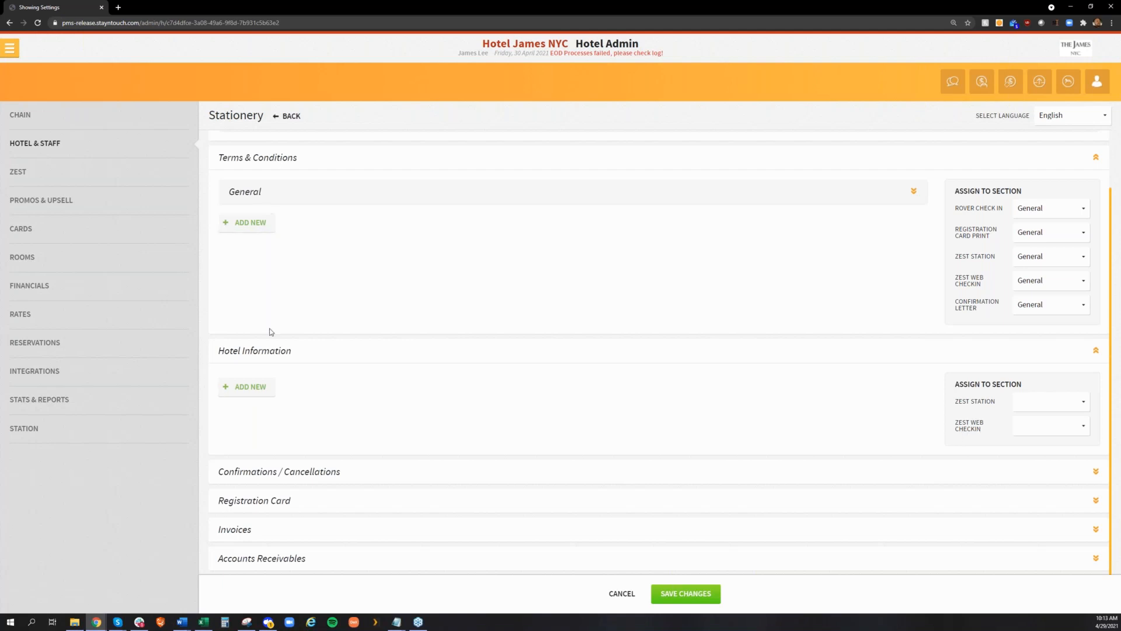
pyautogui.click(256, 386)
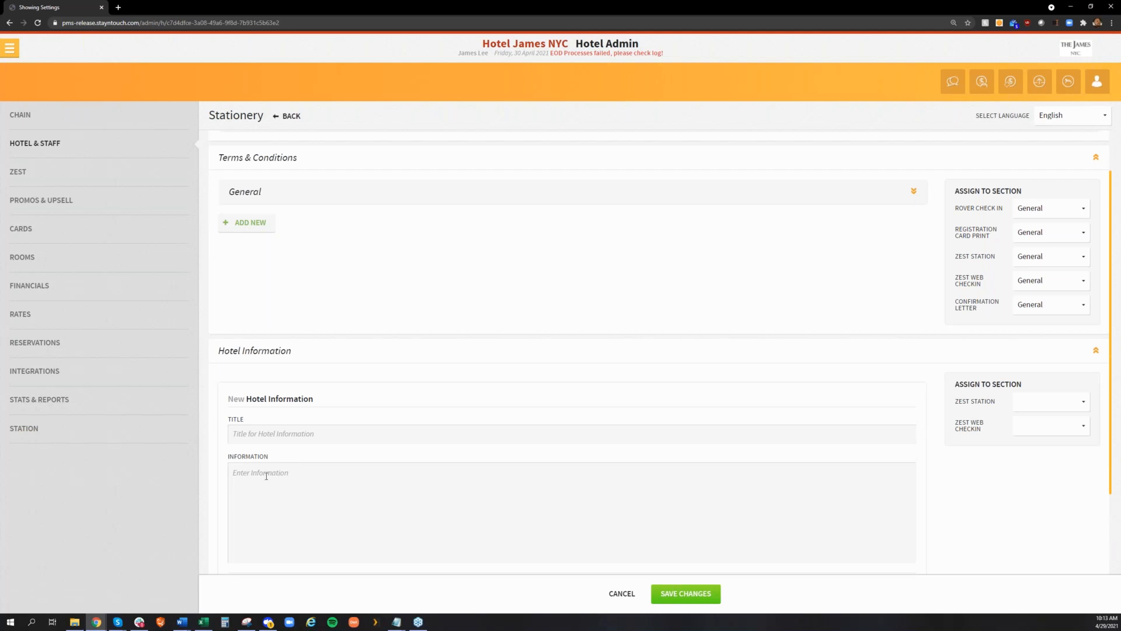
pyautogui.click(1058, 400)
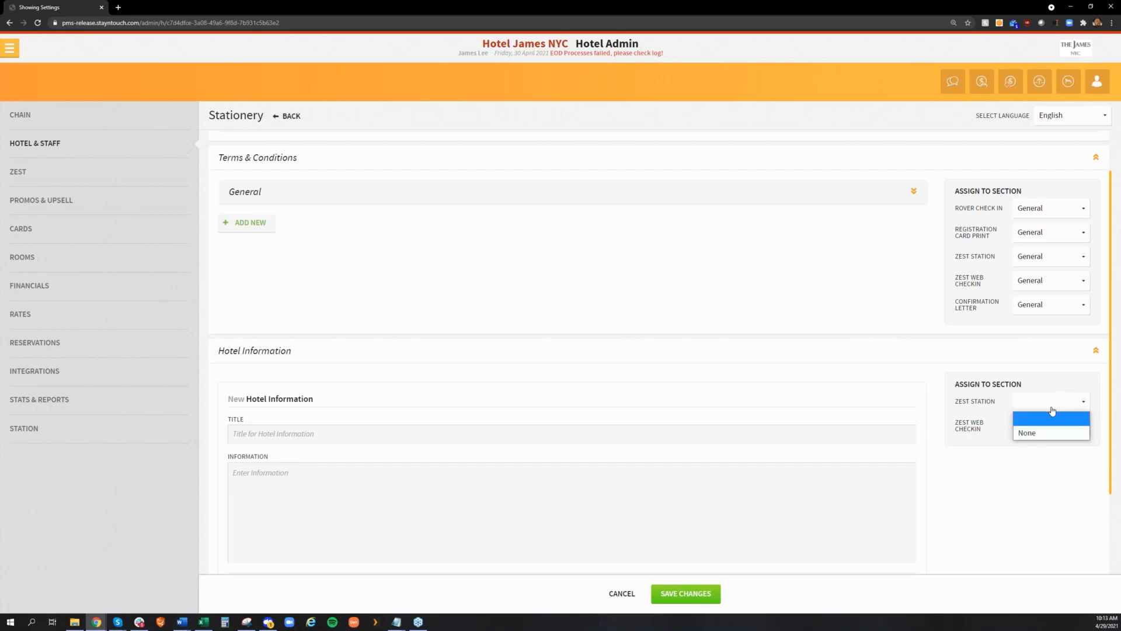
pyautogui.click(982, 384)
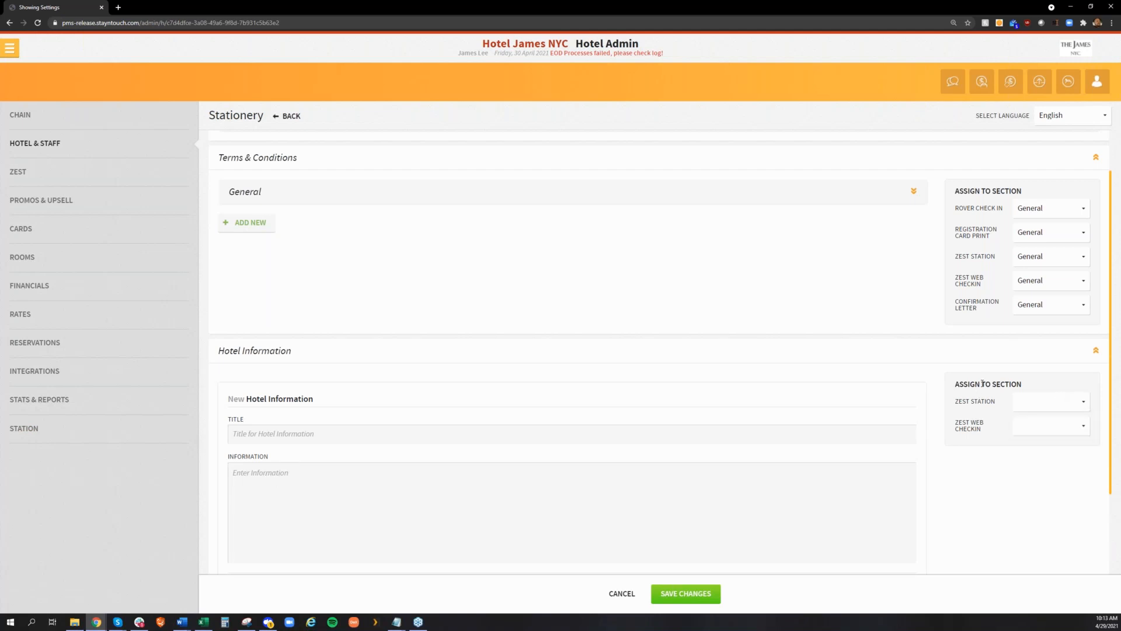
pyautogui.click(1034, 427)
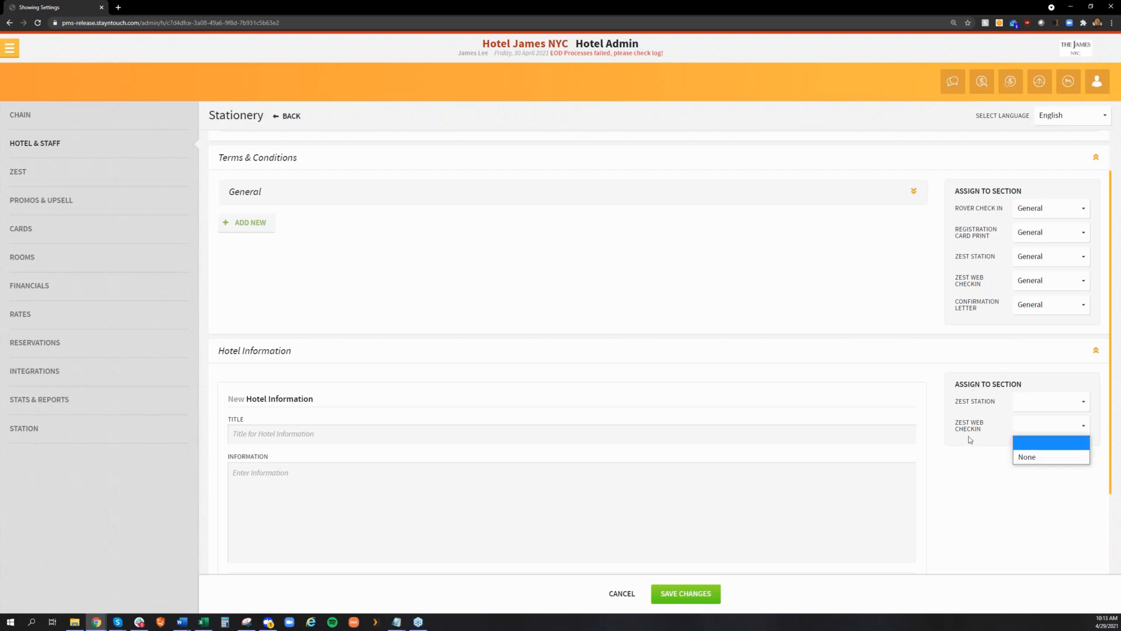
pyautogui.click(448, 356)
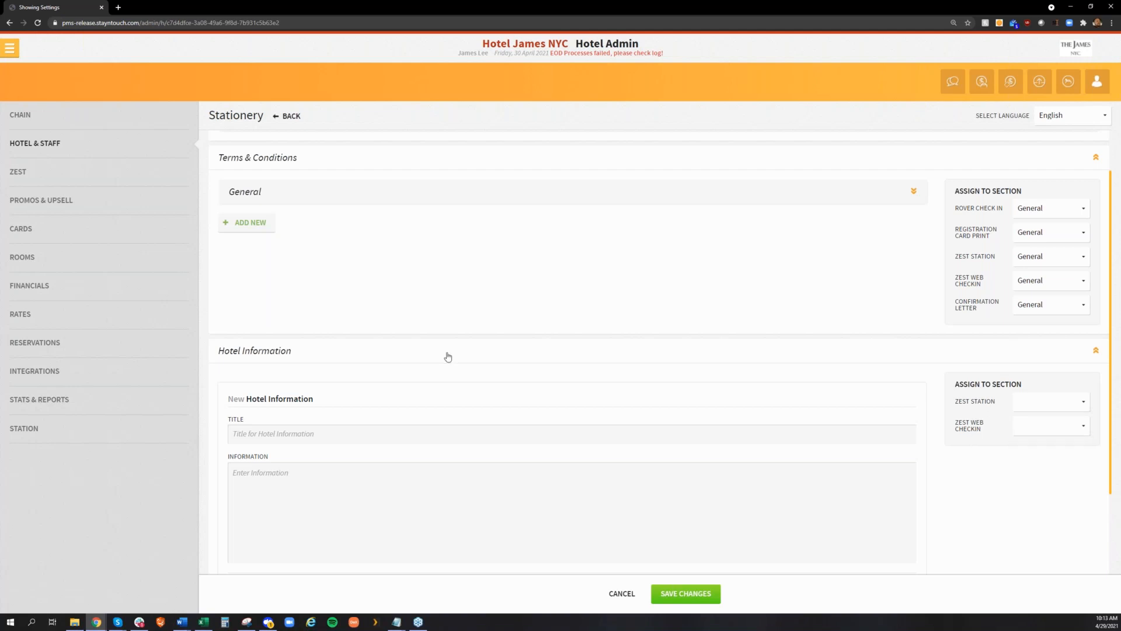
pyautogui.click(448, 356)
pyautogui.click(452, 245)
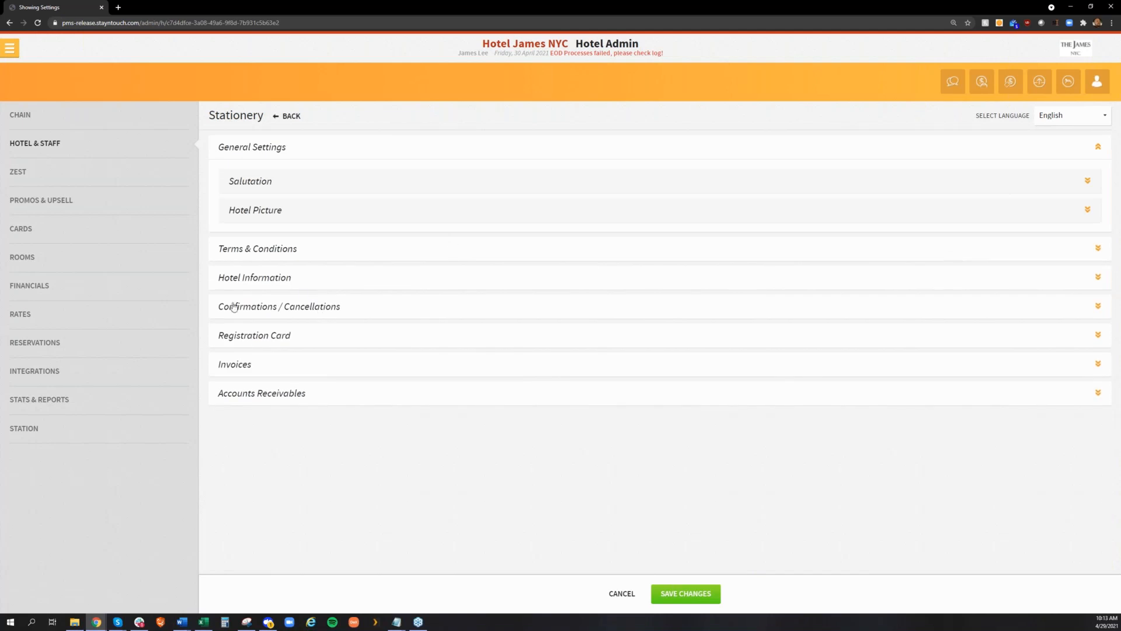
# Step: Open the Guest Confirmation's Confirmation Email settings under Confirmations / Cancellations and try Copy Hotel on Confirmation on and off again
pyautogui.click(297, 308)
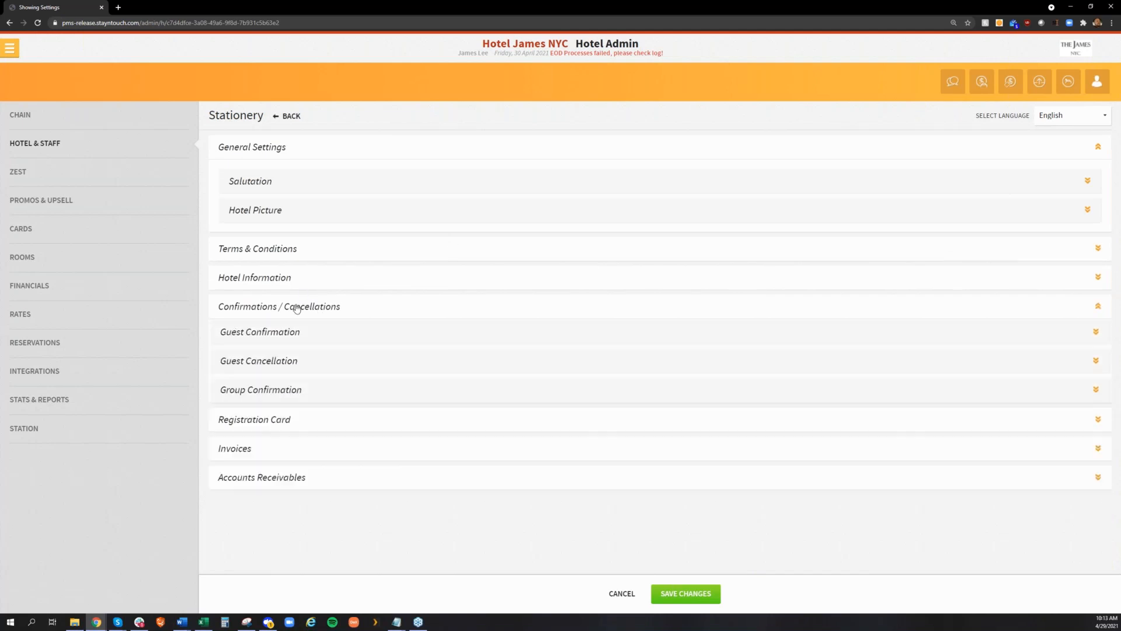
pyautogui.click(295, 339)
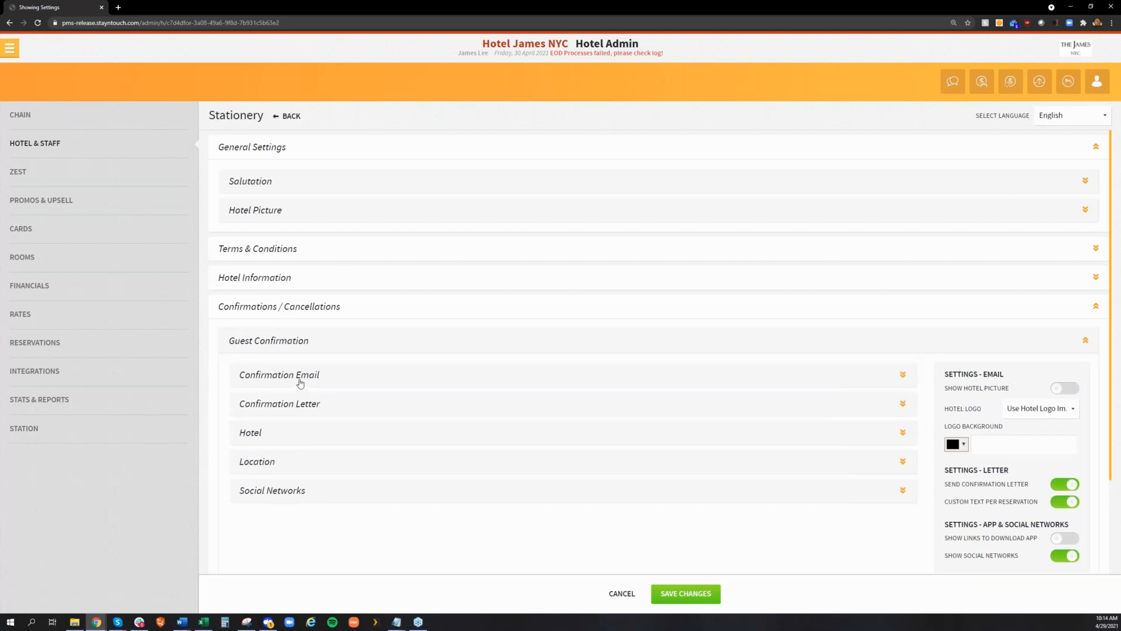
pyautogui.click(301, 378)
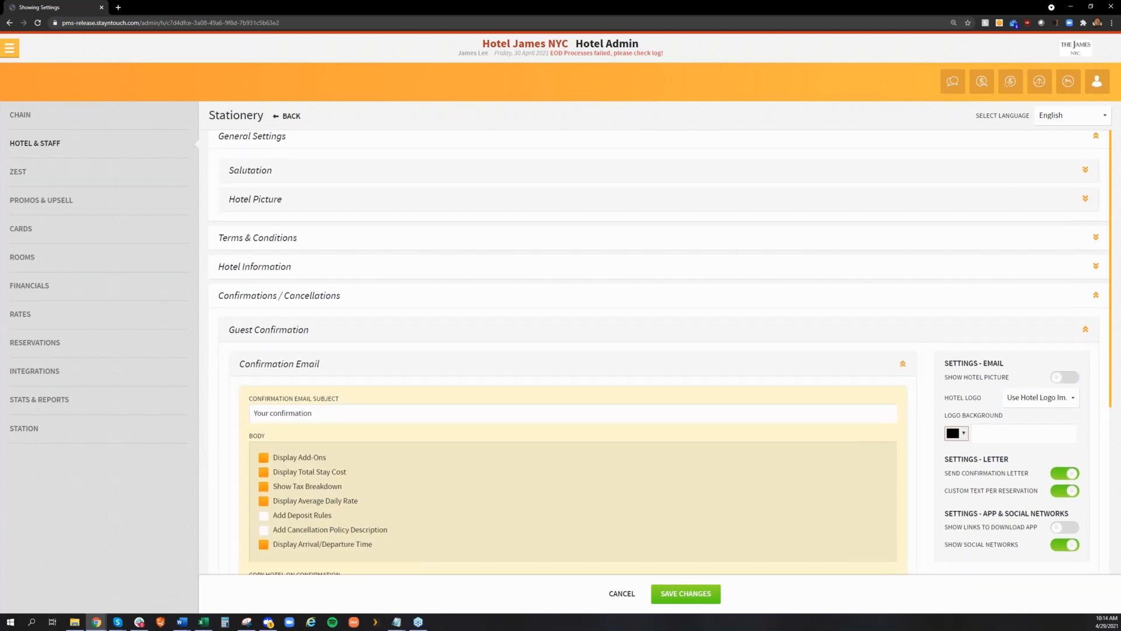
pyautogui.scroll(-2, 266, 338)
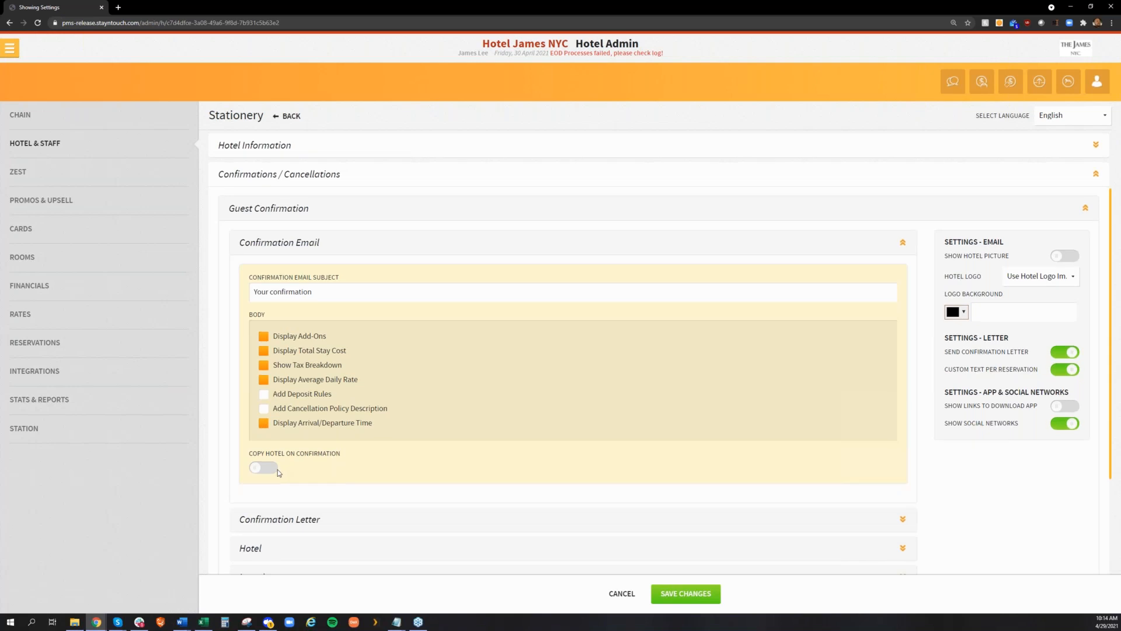
pyautogui.scroll(-2, 279, 473)
pyautogui.click(269, 381)
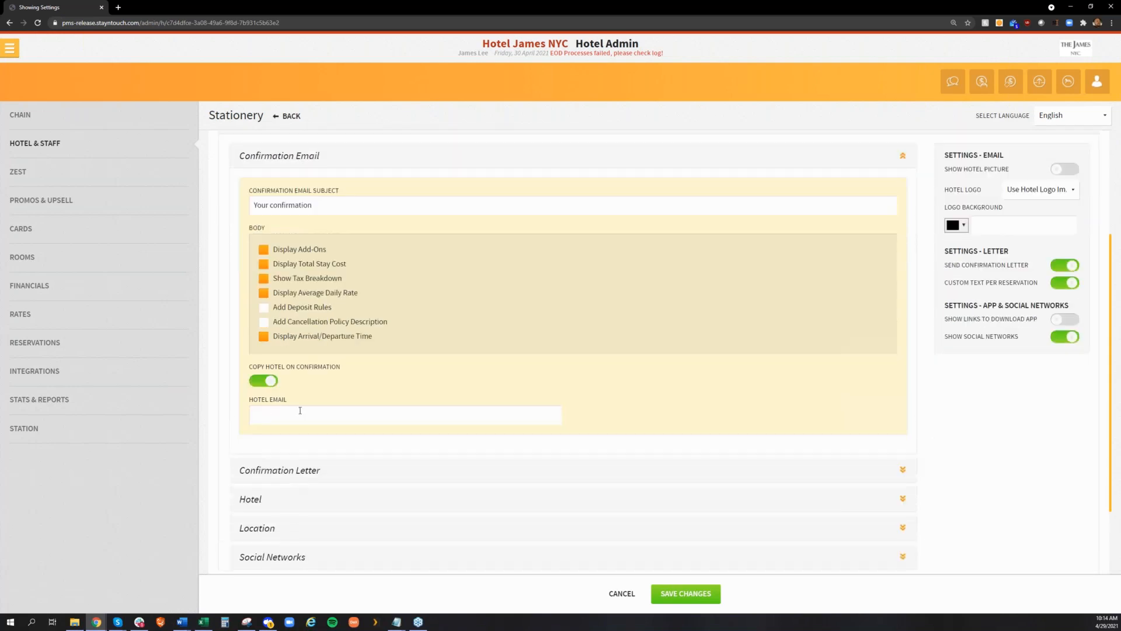
pyautogui.click(270, 382)
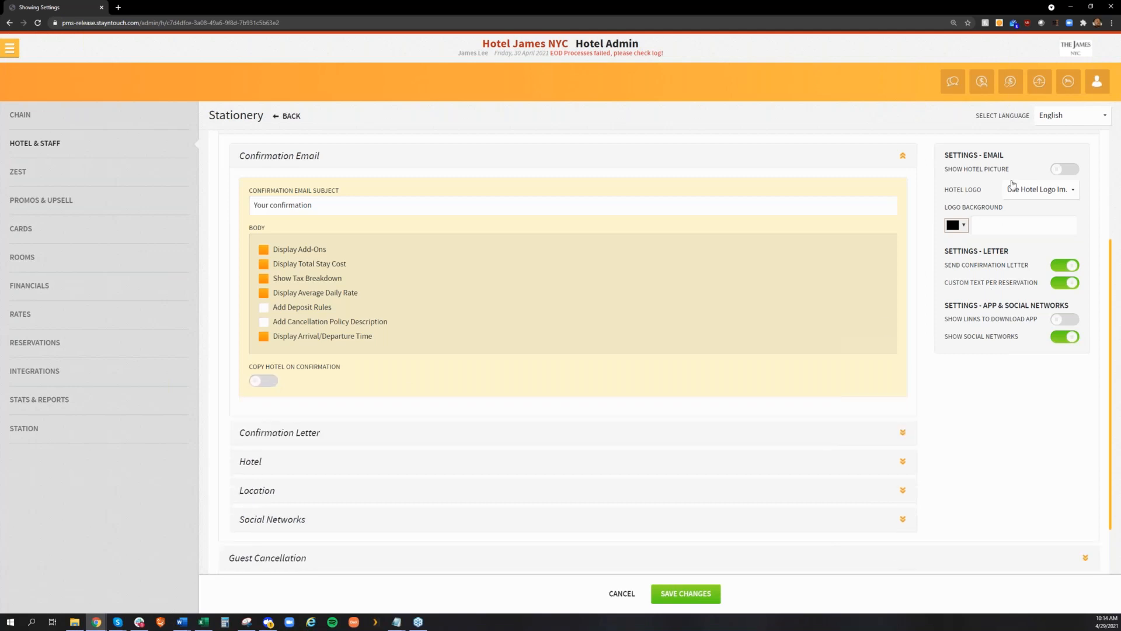
# Step: Try the Show Hotel Picture and Send Confirmation Letter settings, restoring both, and view the Hotel Logo options for the confirmation email
pyautogui.click(1073, 170)
pyautogui.click(1072, 175)
pyautogui.click(1055, 195)
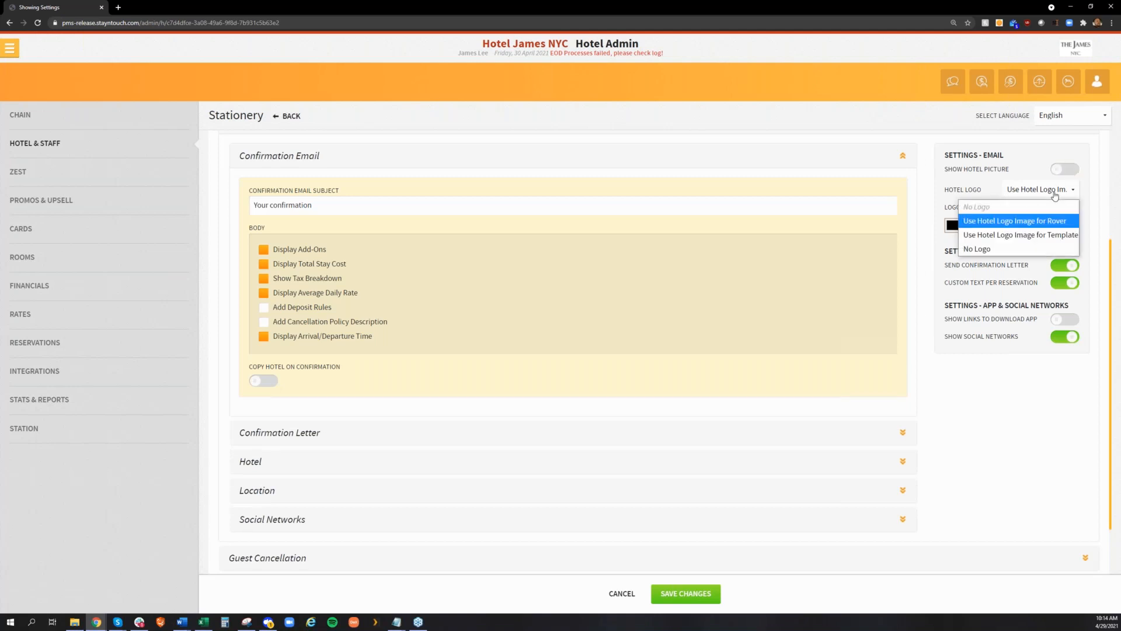
pyautogui.click(992, 186)
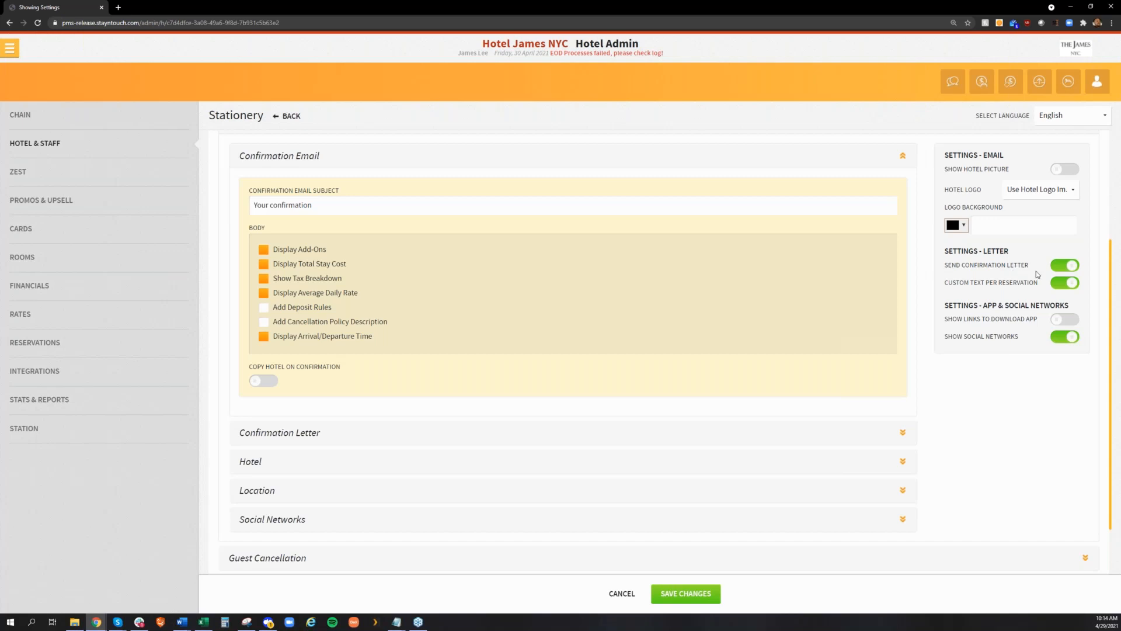
pyautogui.click(1069, 268)
pyautogui.click(1059, 267)
# Step: Open the Guest Confirmation's Social Networks section, start adding a social network, and view the selectable networks without choosing one
pyautogui.scroll(-1, 268, 519)
pyautogui.click(303, 474)
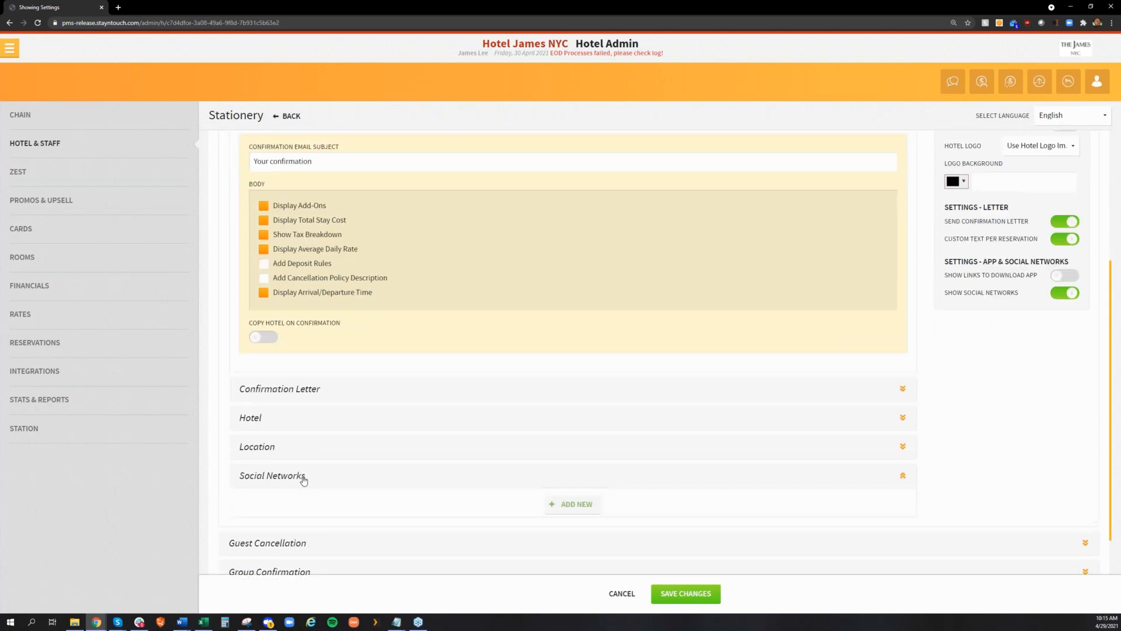
pyautogui.scroll(-1, 485, 491)
pyautogui.click(573, 464)
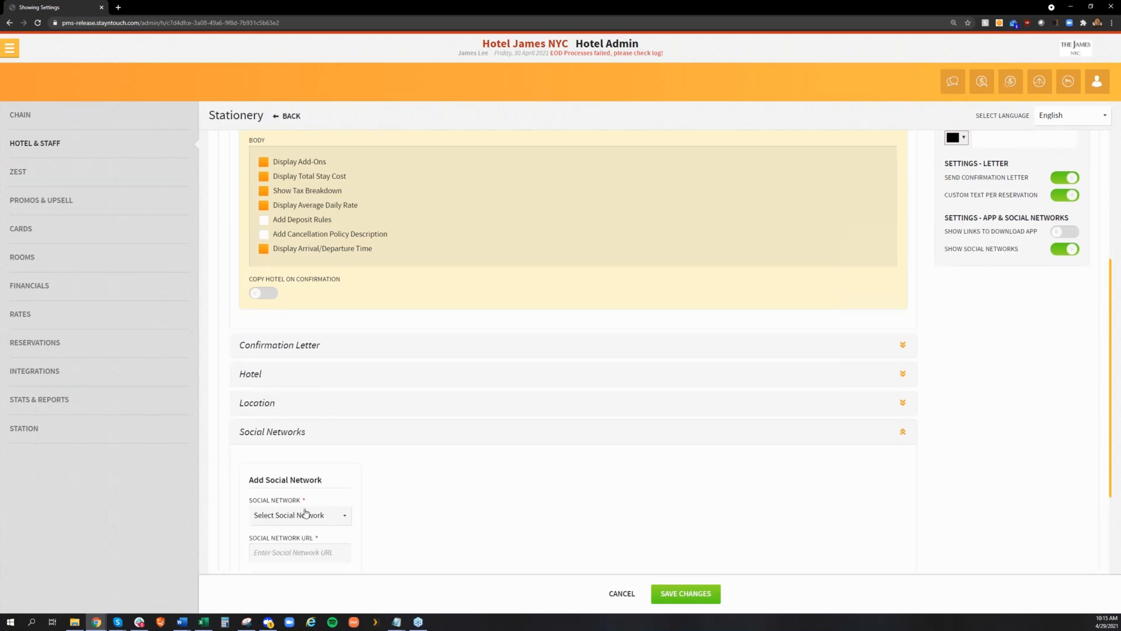
pyautogui.scroll(-2, 307, 505)
pyautogui.click(322, 430)
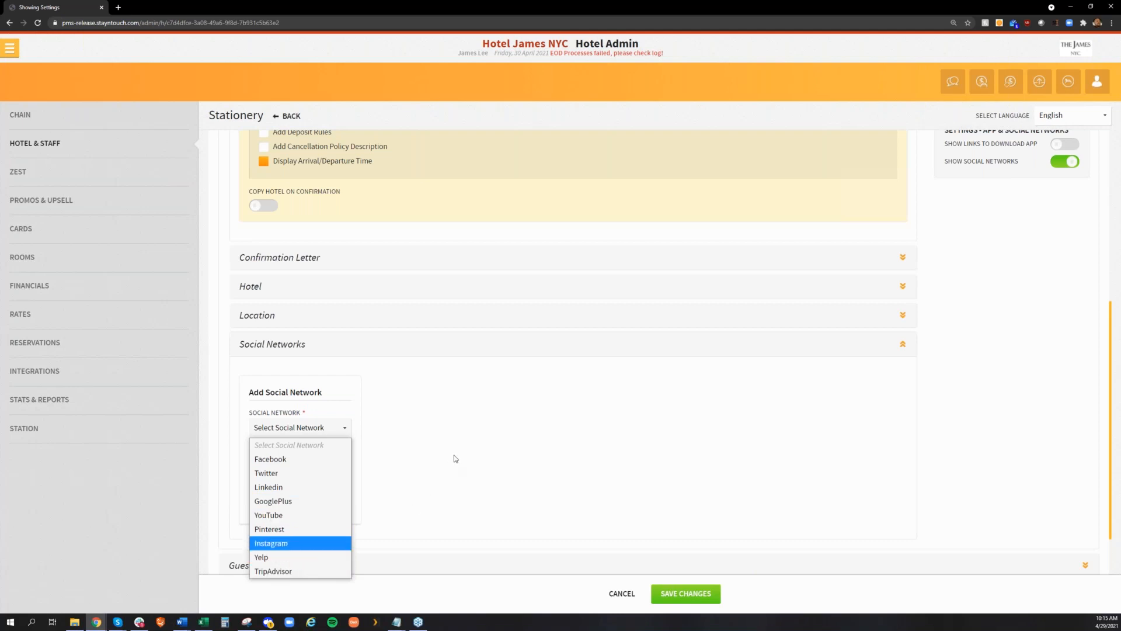
pyautogui.click(436, 425)
# Step: Open the Confirmation Letter, Hotel and Location sections of Guest Confirmation and examine their text, image and URL fields
pyautogui.scroll(2, 314, 390)
pyautogui.click(315, 390)
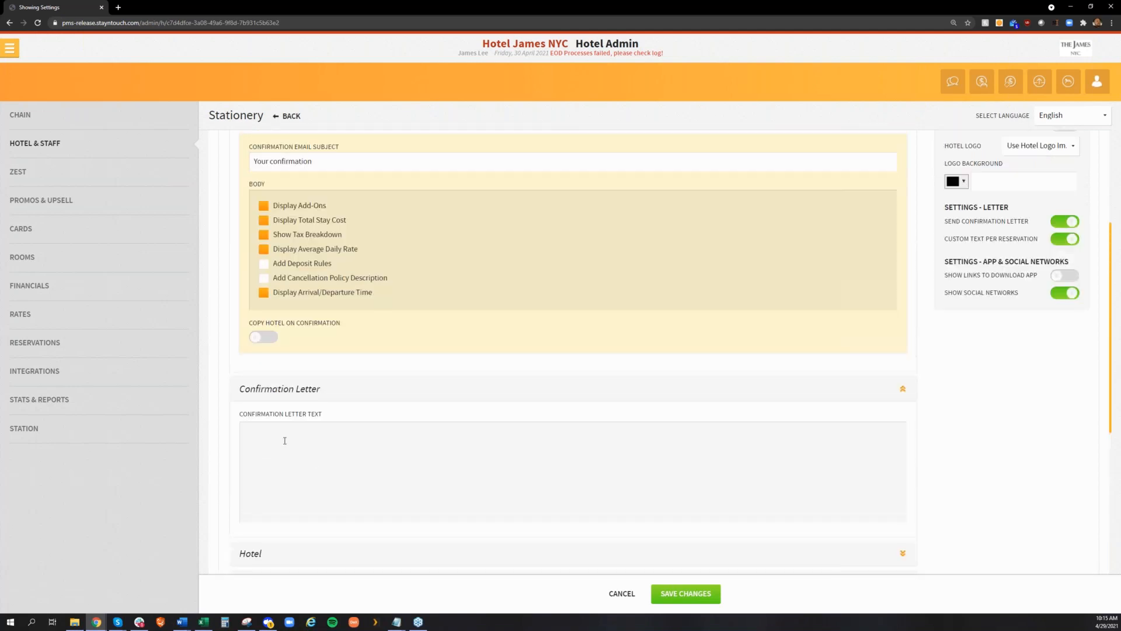
pyautogui.scroll(-2, 326, 331)
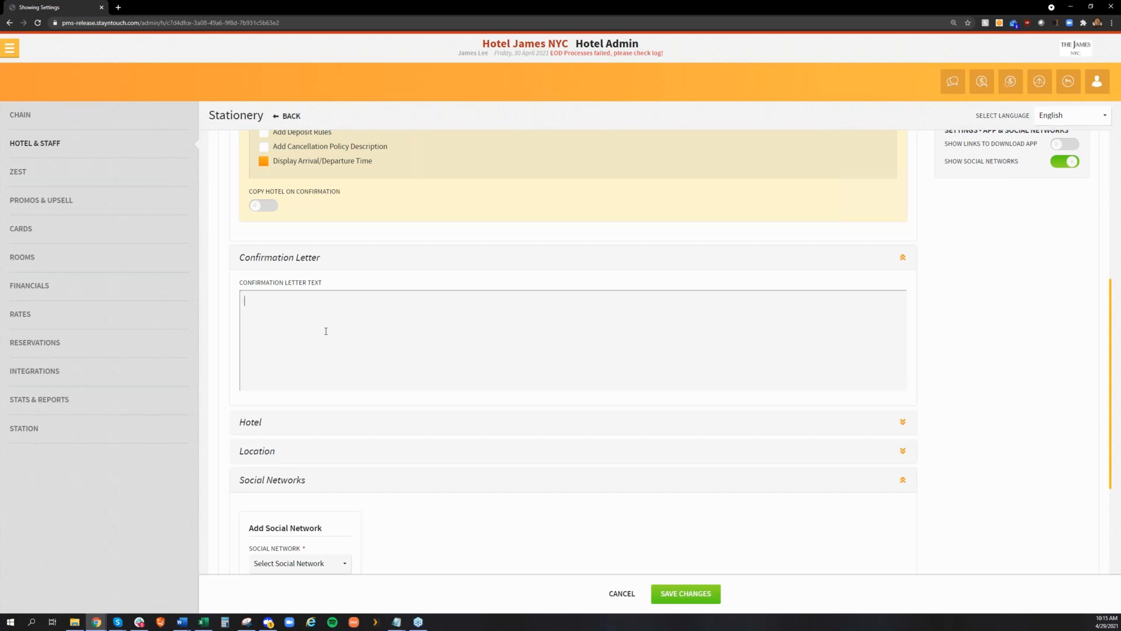
pyautogui.click(272, 423)
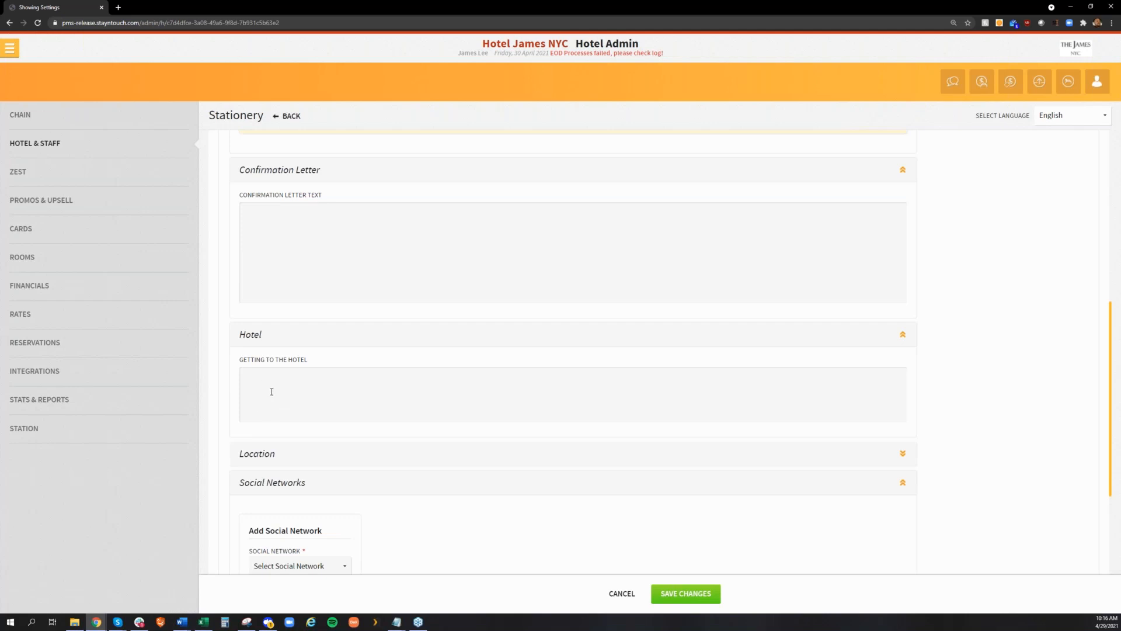
pyautogui.click(270, 461)
pyautogui.scroll(-2, 448, 533)
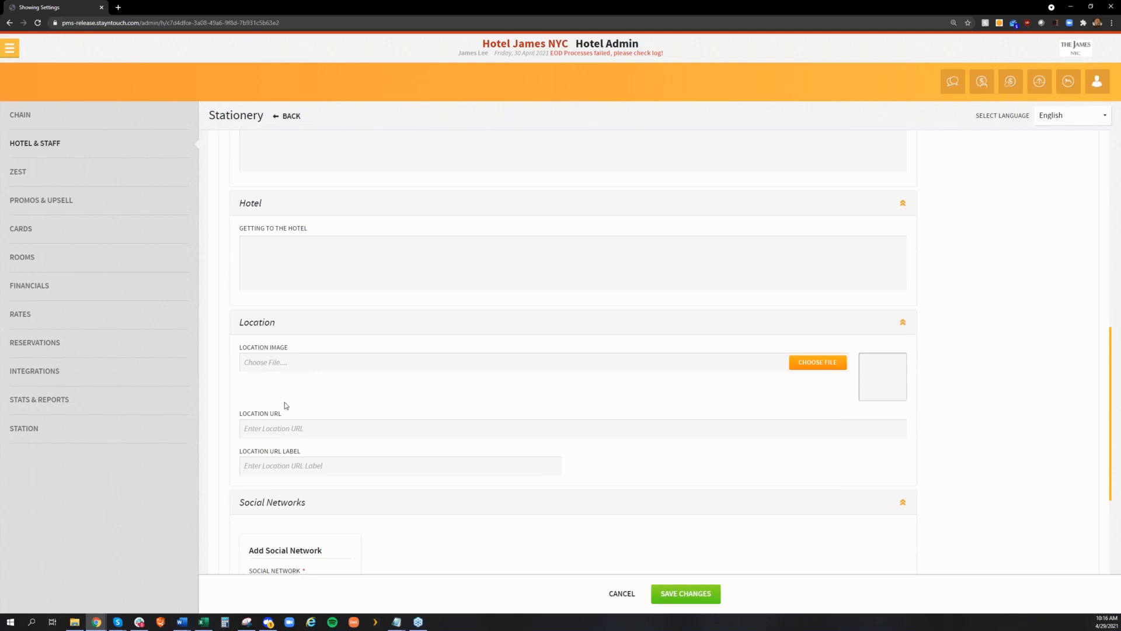
pyautogui.scroll(-2, 310, 411)
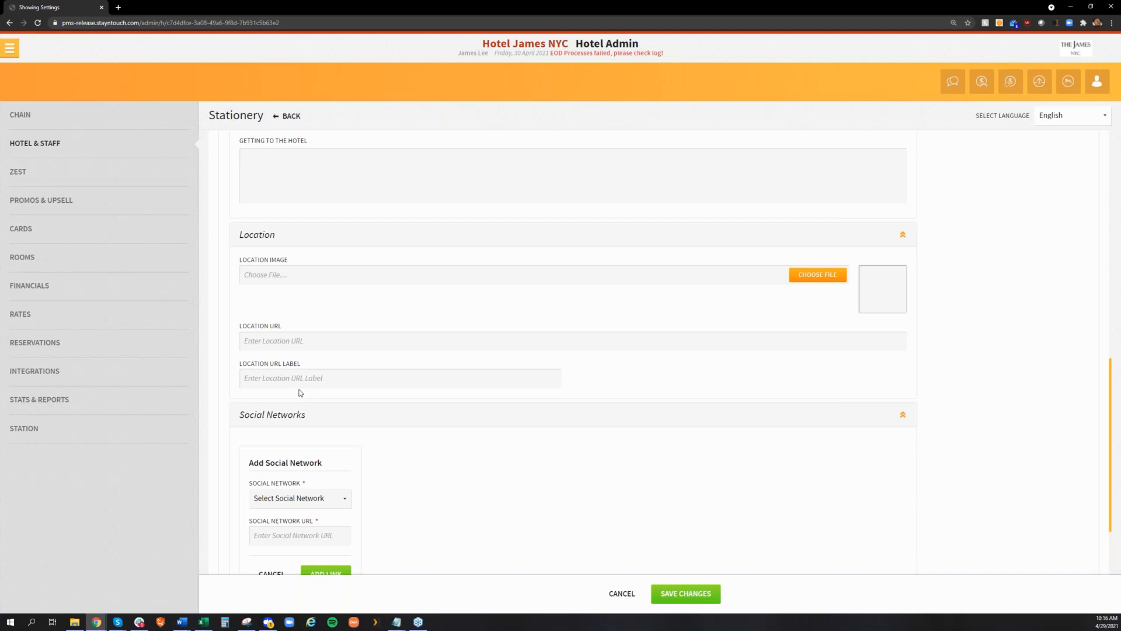
# Step: Open the Guest Cancellation section and examine the cancellation email subject, email body and letter body
pyautogui.scroll(-3, 301, 392)
pyautogui.click(290, 433)
pyautogui.scroll(-2, 327, 453)
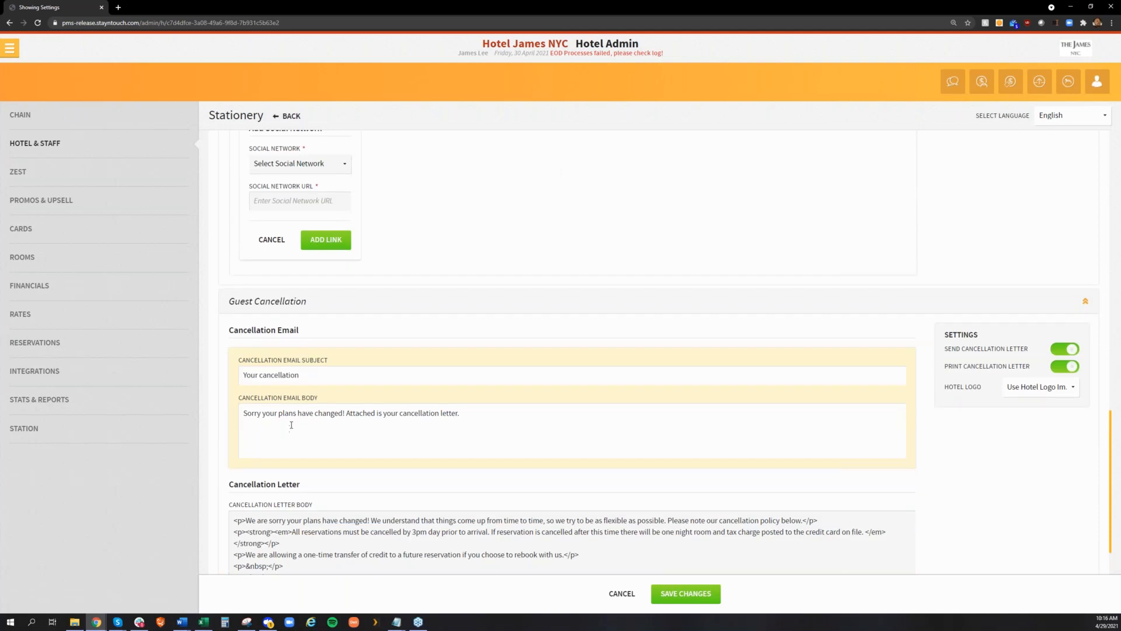
pyautogui.scroll(-1, 293, 421)
pyautogui.scroll(-2, 293, 422)
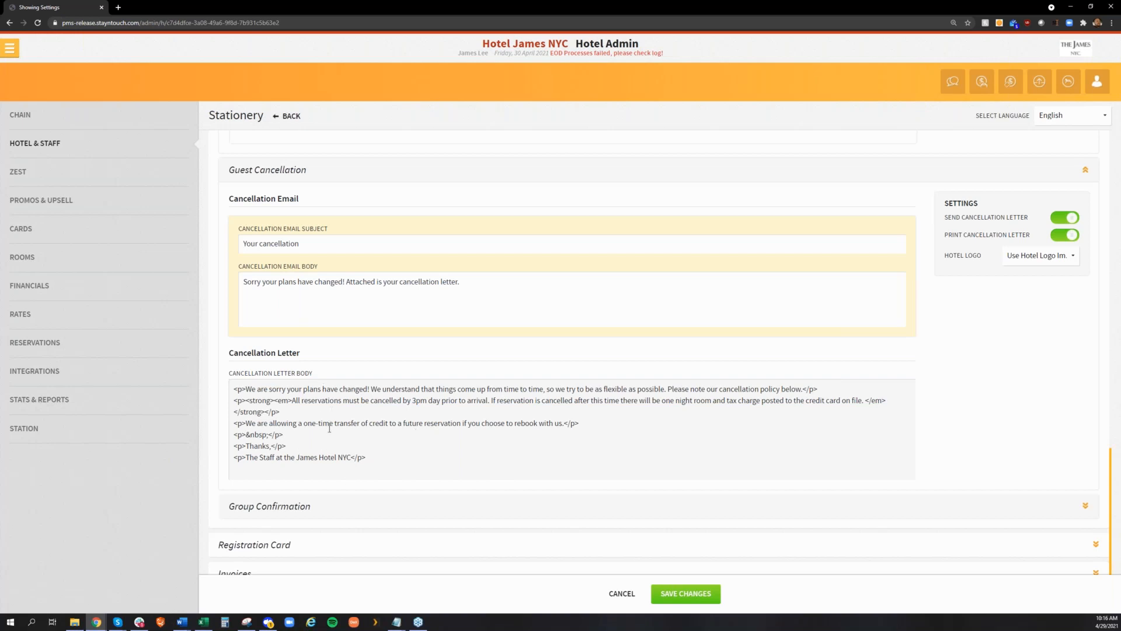
pyautogui.scroll(-1, 330, 429)
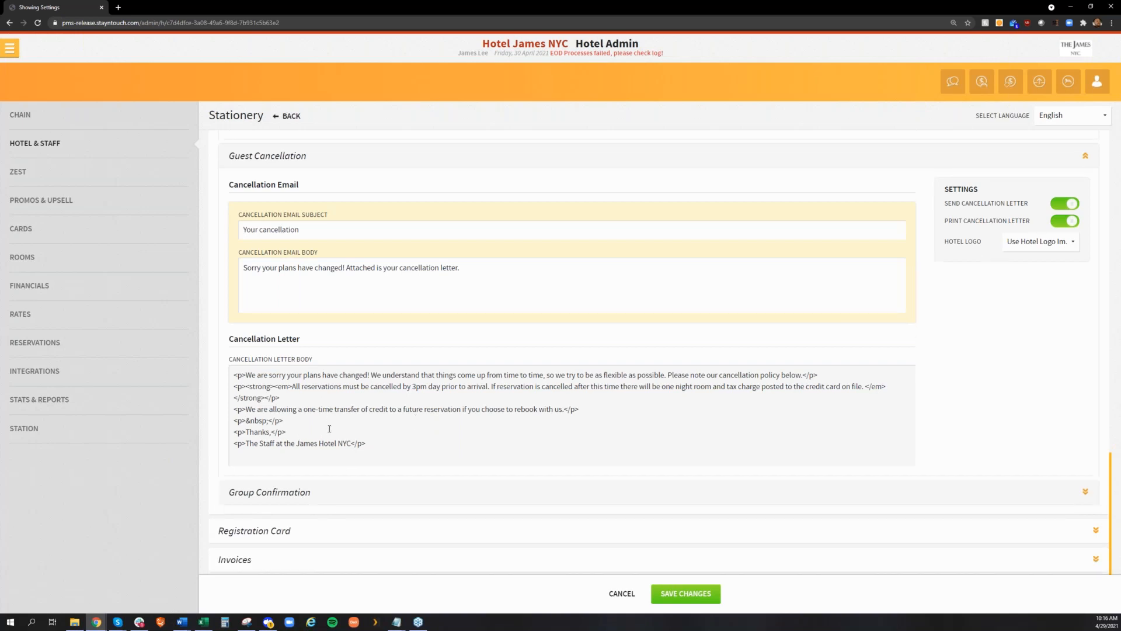
# Step: Open the Group Confirmation section and examine its email subject, hold status, header text, footer text and Getting to the Hotel fields
pyautogui.scroll(-2, 329, 429)
pyautogui.click(297, 463)
pyautogui.scroll(-4, 296, 464)
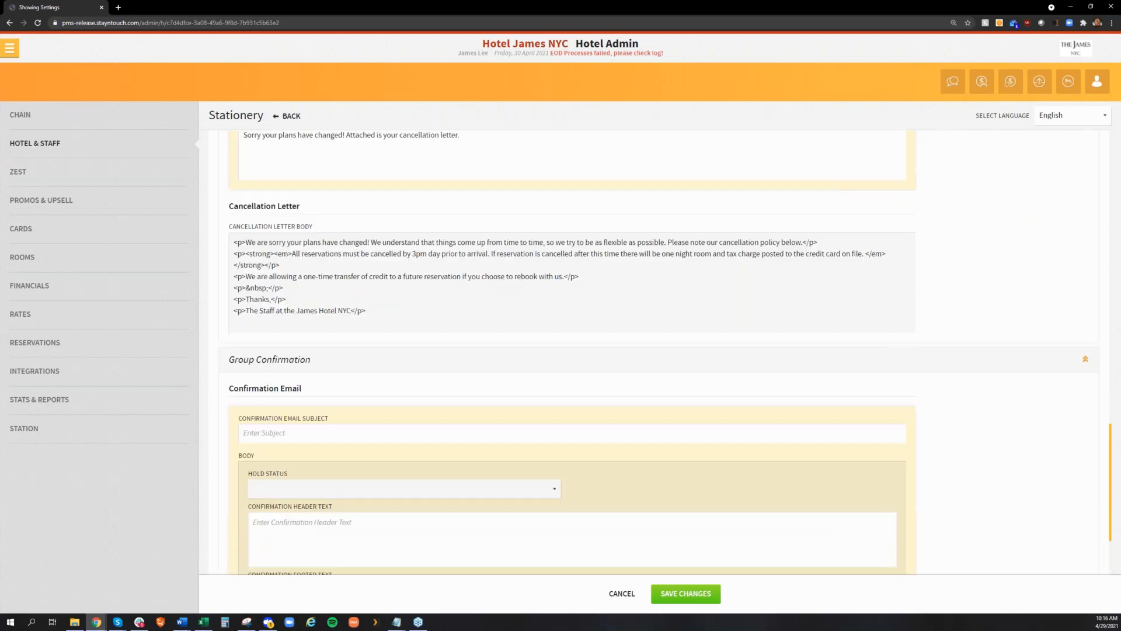
pyautogui.scroll(-4, 327, 464)
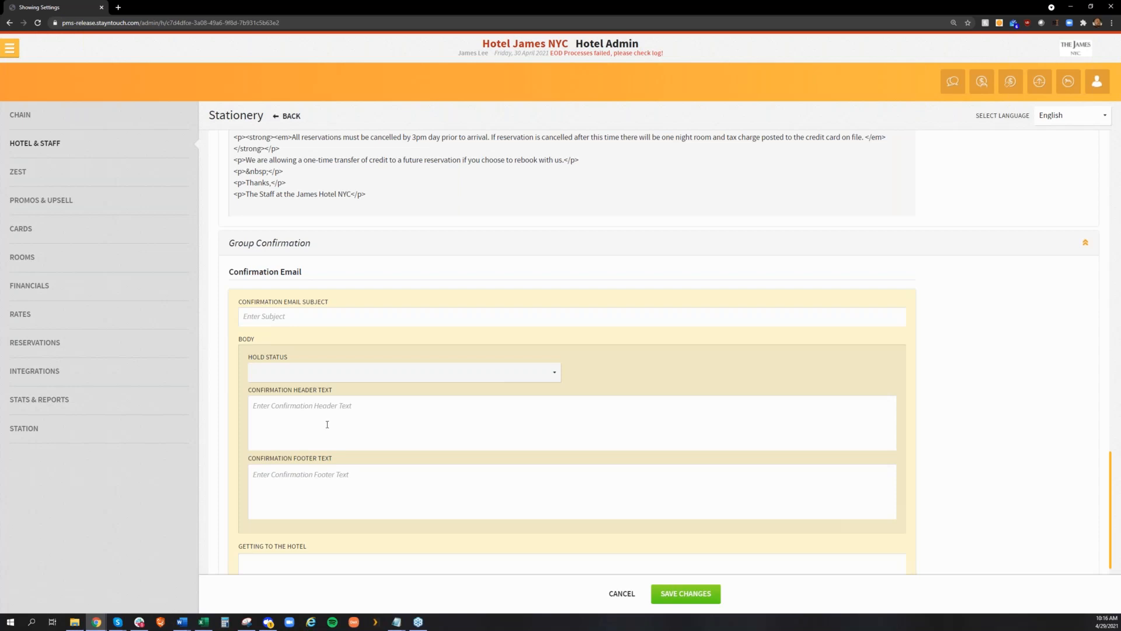
pyautogui.click(327, 494)
pyautogui.scroll(-2, 315, 508)
pyautogui.click(277, 479)
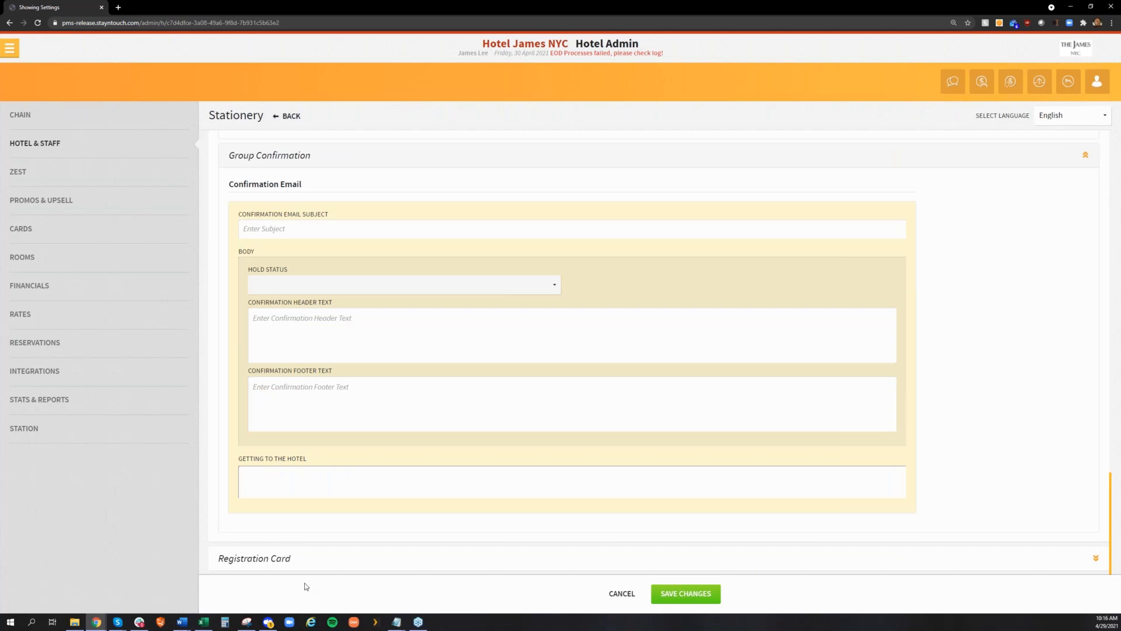
# Step: View the selectable hold statuses for the group confirmation email without choosing one
pyautogui.click(341, 289)
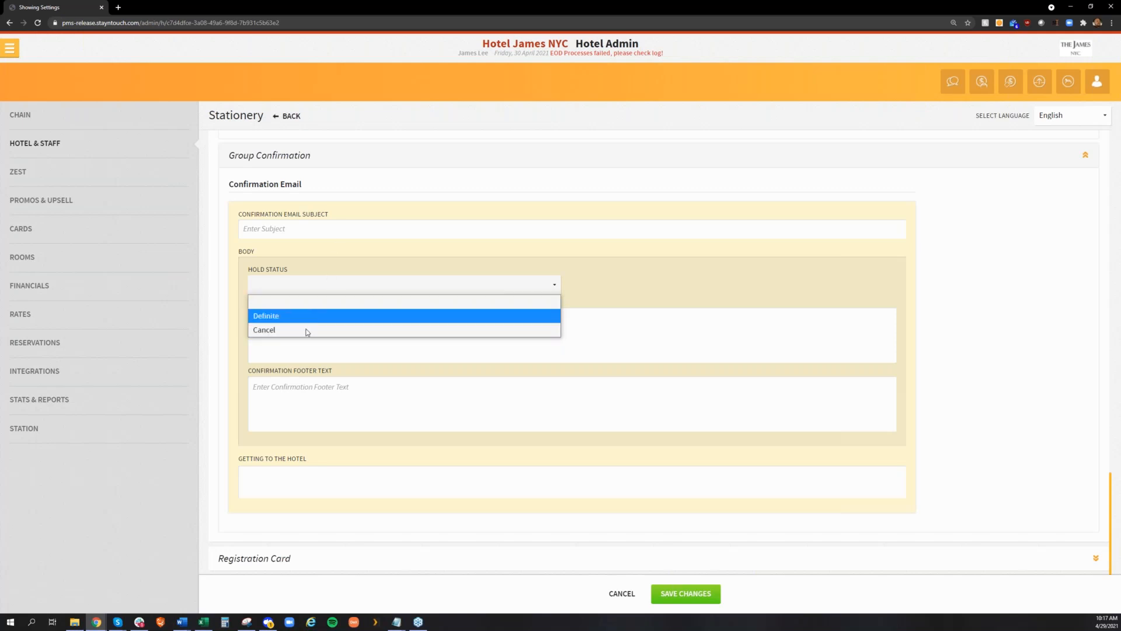
pyautogui.click(979, 362)
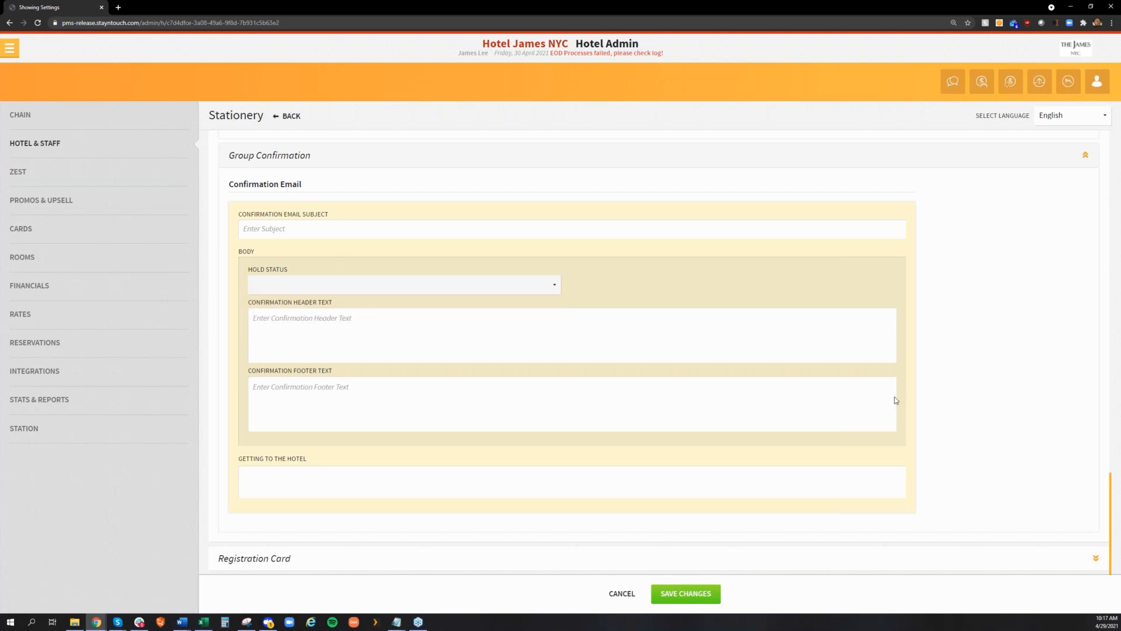
# Step: Open the Registration Card section and try the Show Reg.Card Print Button setting, switching it off and back on
pyautogui.click(438, 557)
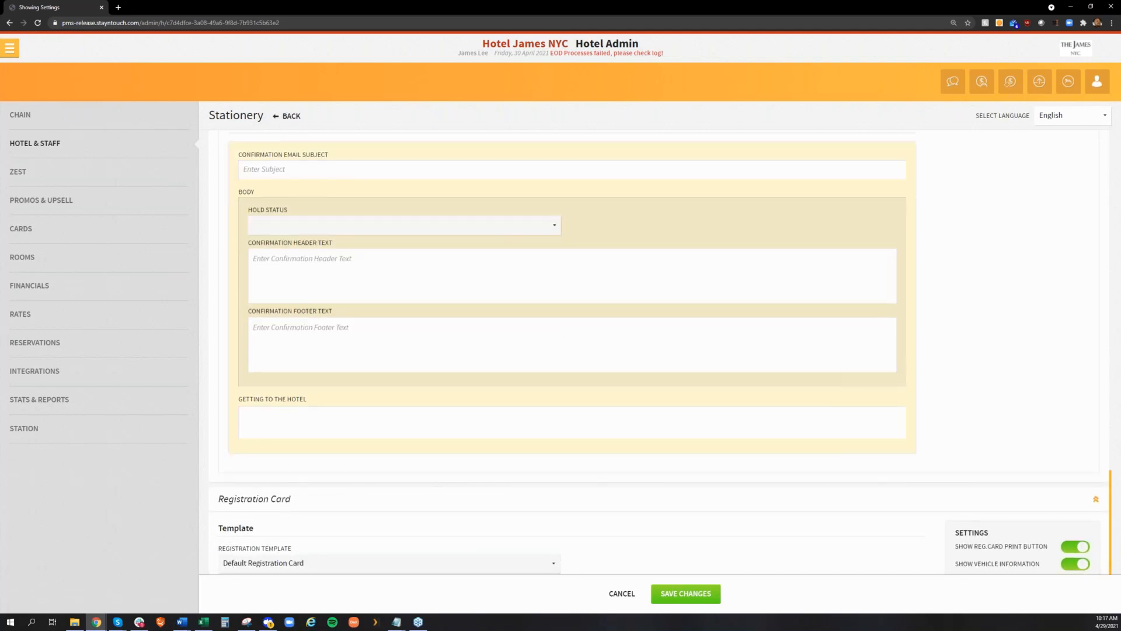
pyautogui.scroll(-2, 438, 478)
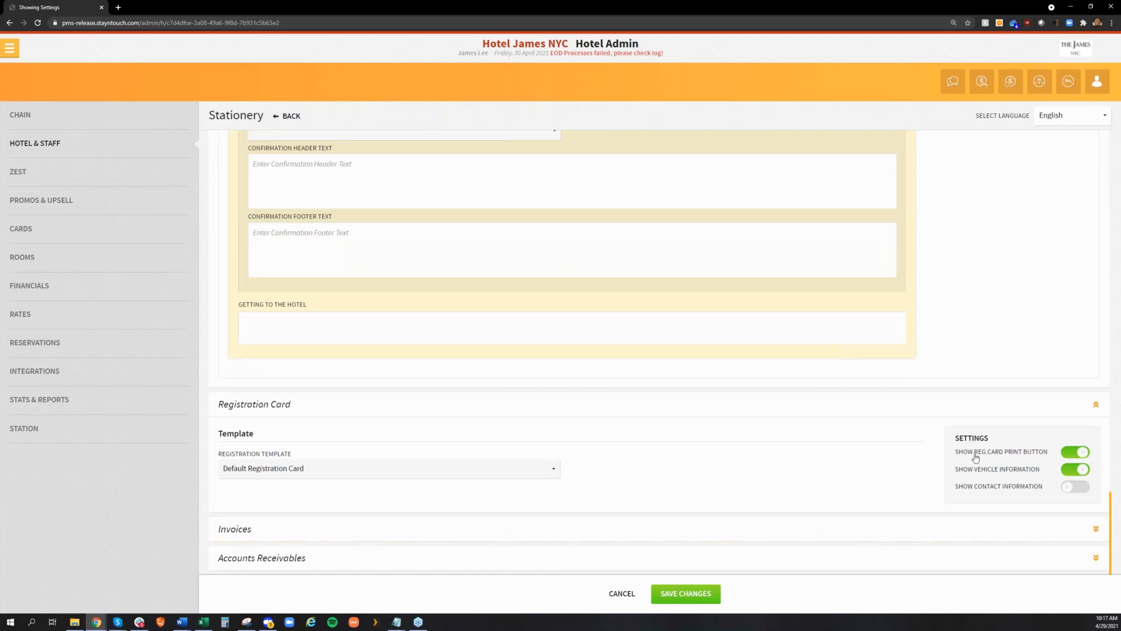
pyautogui.click(1068, 455)
pyautogui.click(1076, 452)
# Step: Open the Invoices section, examine the number label fields in General Invoice Settings, and collapse that subsection
pyautogui.click(478, 530)
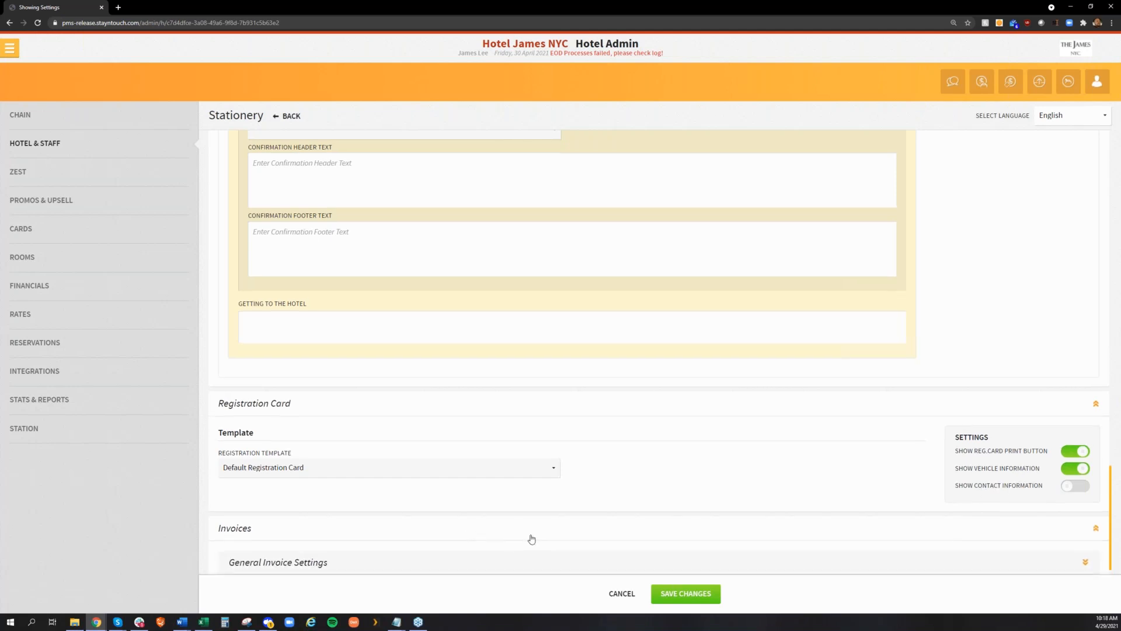
pyautogui.scroll(-3, 531, 535)
pyautogui.click(378, 401)
pyautogui.scroll(-3, 362, 443)
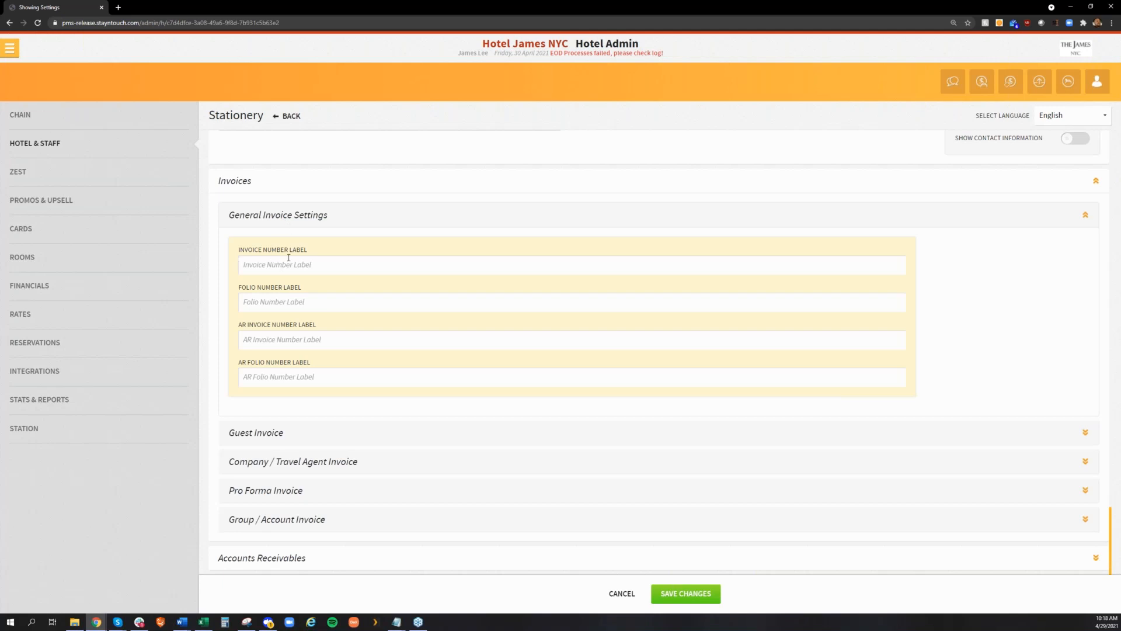
pyautogui.click(295, 216)
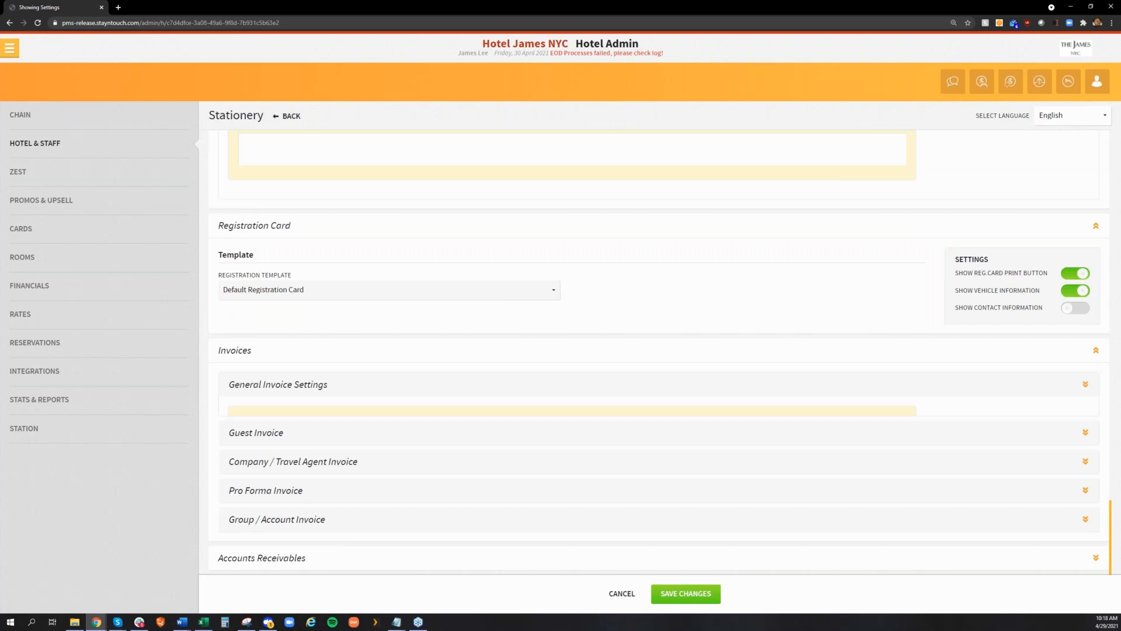
# Step: Open the Guest Invoice section and examine its email subject, body, header, footer and invoice label fields
pyautogui.click(257, 431)
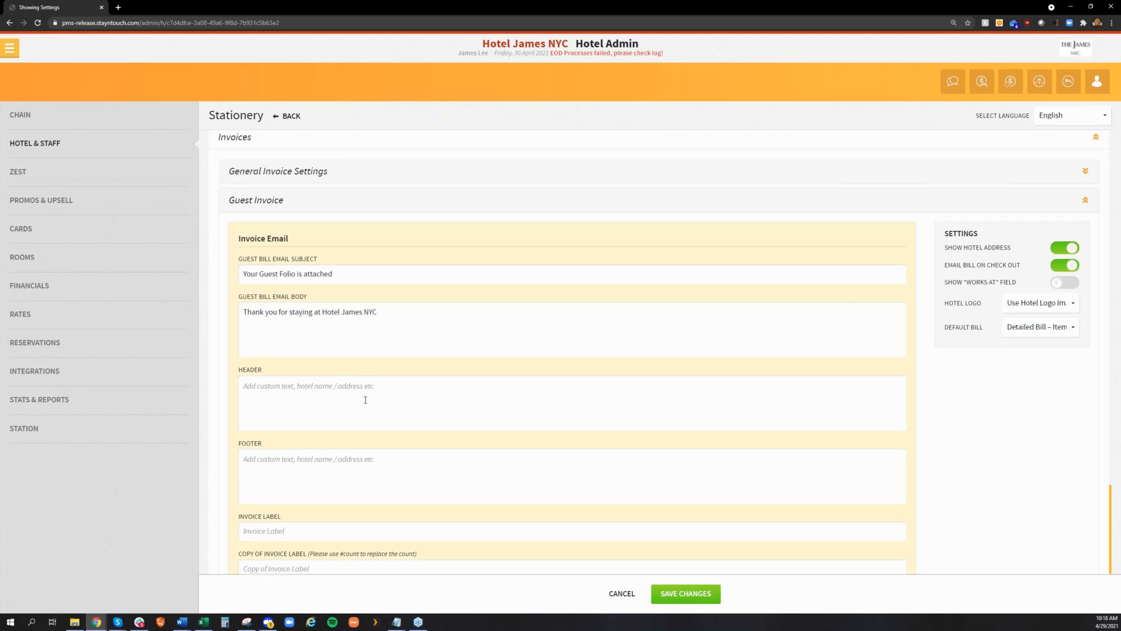
pyautogui.scroll(-2, 366, 400)
pyautogui.click(291, 321)
pyautogui.click(337, 382)
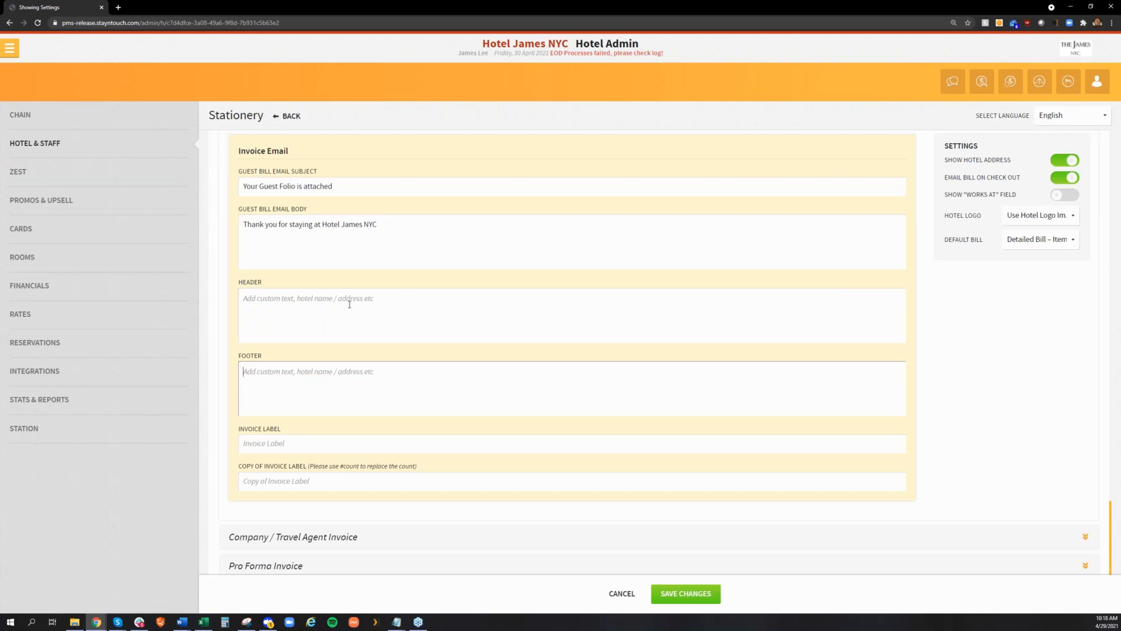
pyautogui.click(333, 311)
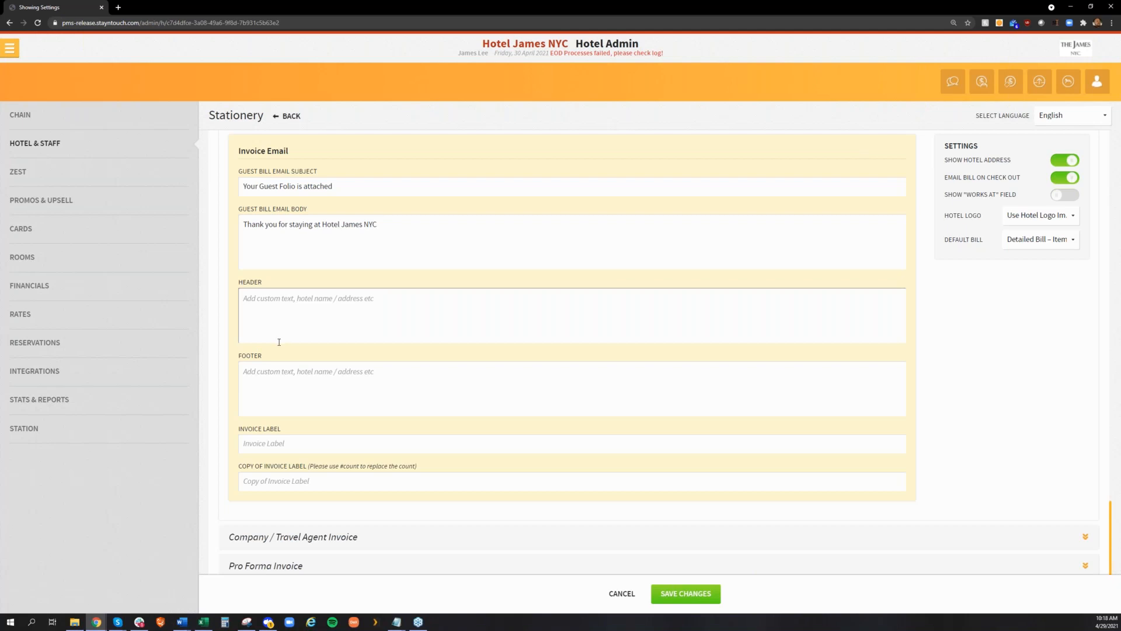
pyautogui.click(309, 386)
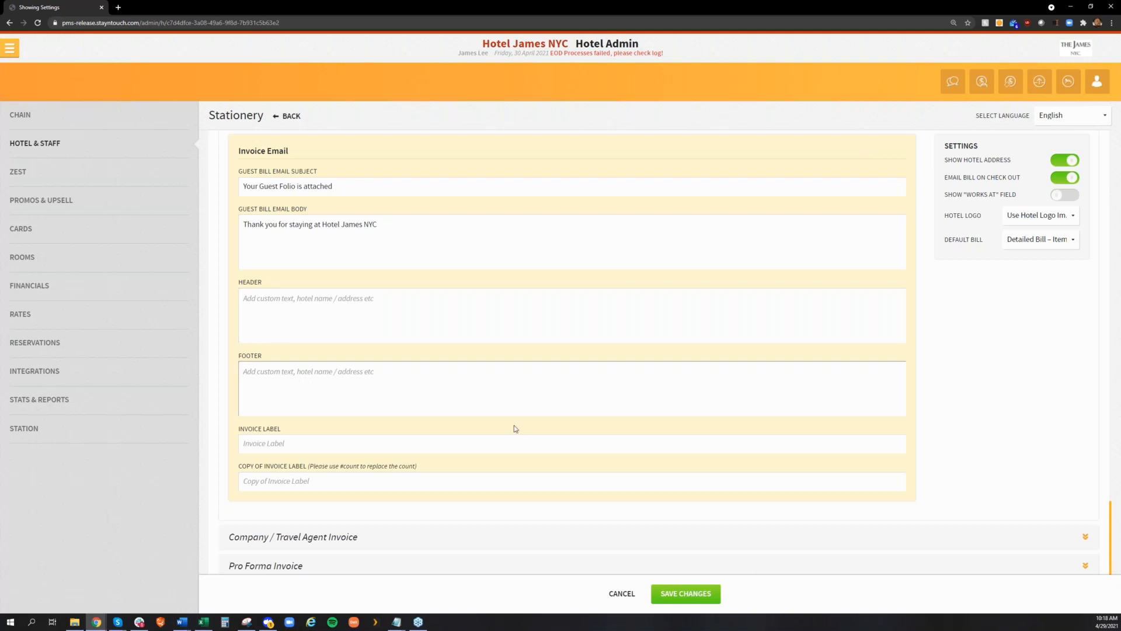
# Step: Try the guest invoice's Show "Works At" Field setting on and back off, and view the Default Bill options without choosing one
pyautogui.scroll(2, 962, 461)
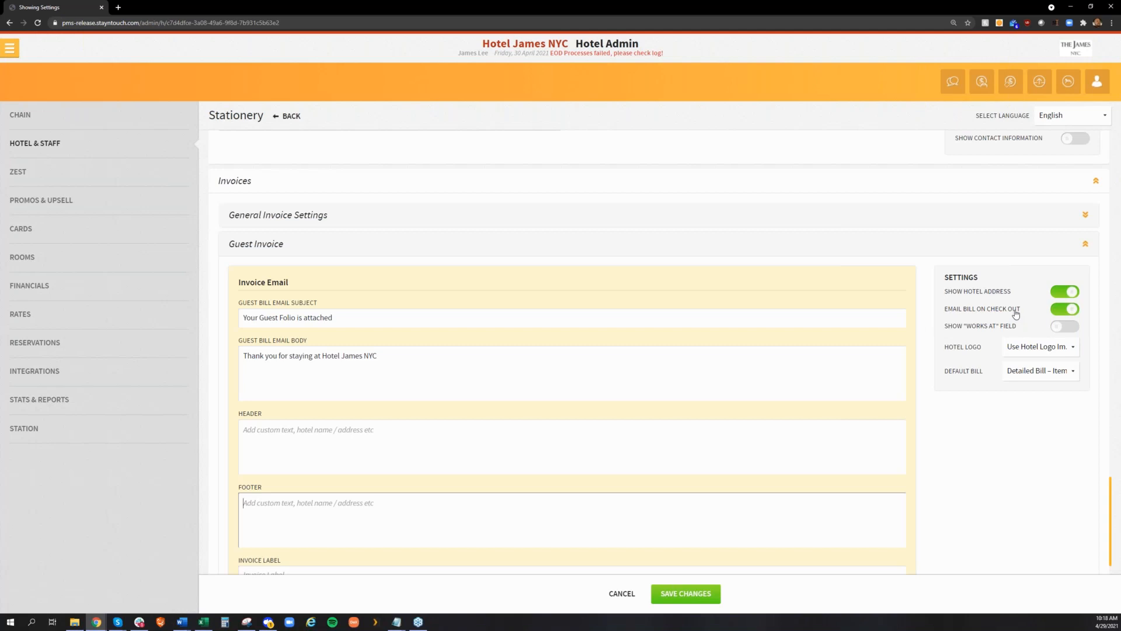
pyautogui.click(1054, 328)
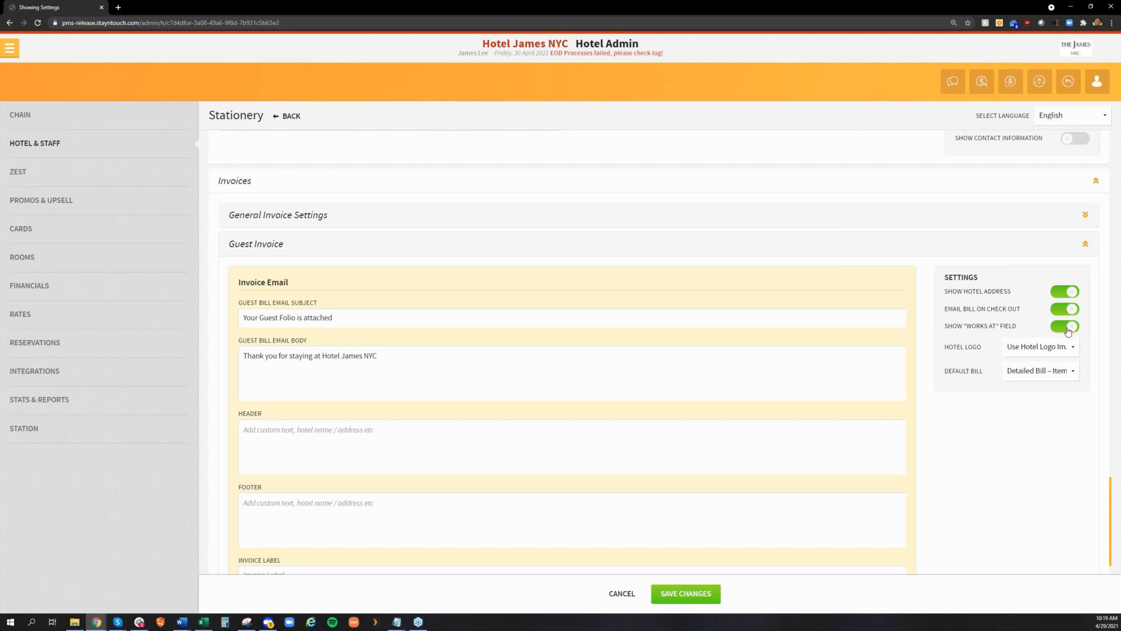
pyautogui.click(1068, 330)
pyautogui.scroll(-1, 1022, 370)
pyautogui.scroll(-2, 1022, 370)
pyautogui.click(1037, 286)
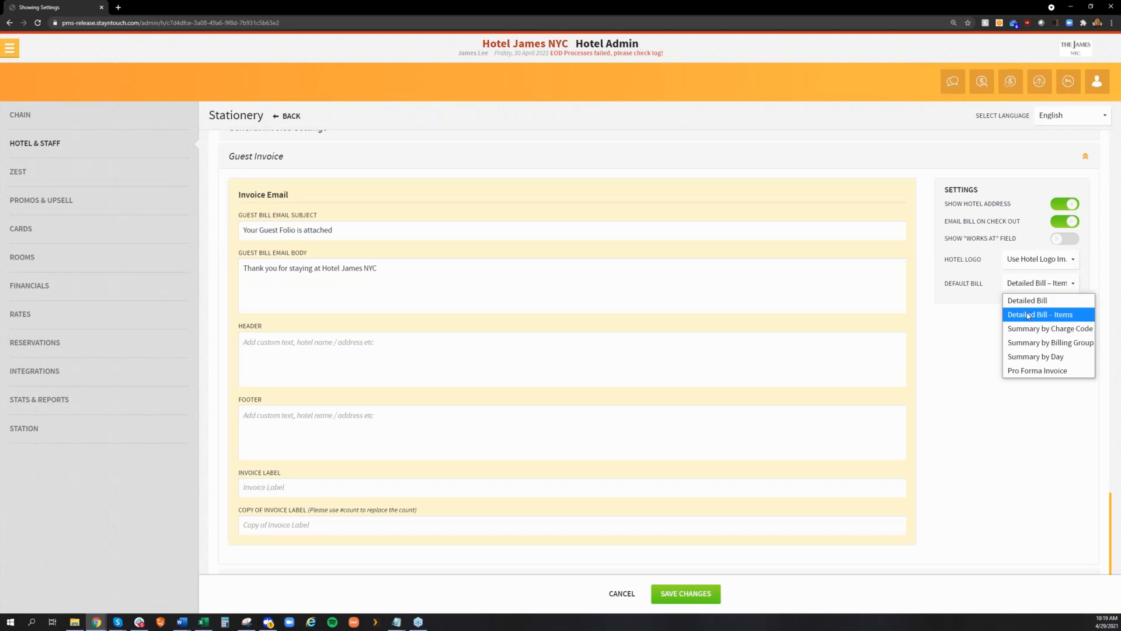
pyautogui.click(984, 328)
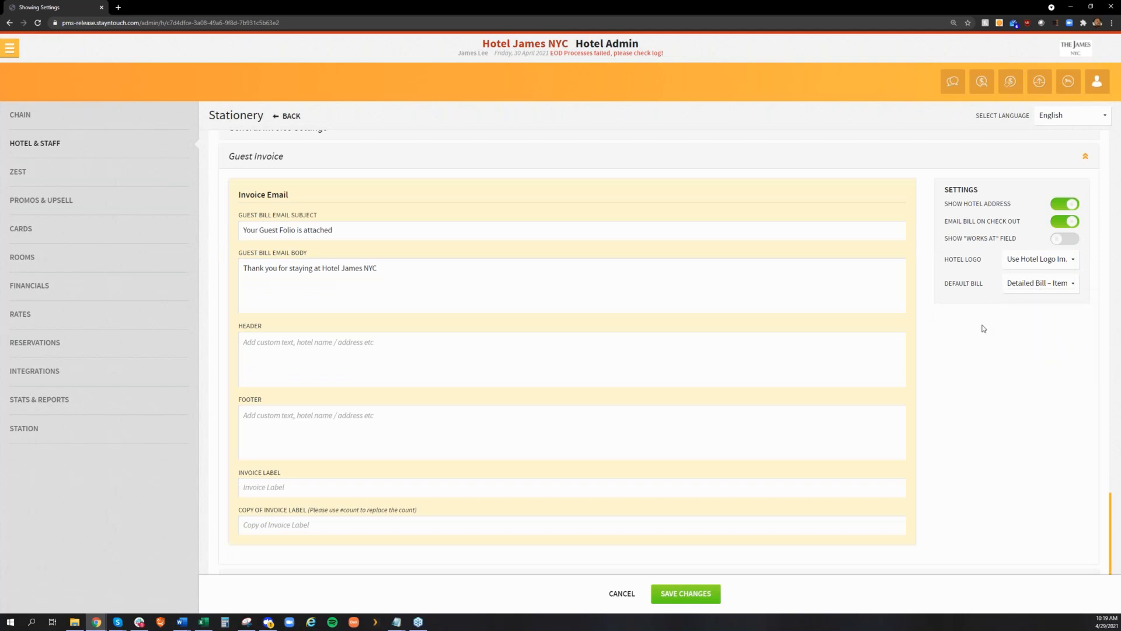
# Step: Open the Company / Travel Agent Invoice section and examine its bill email and A/R invoice billing, header, footer and label fields
pyautogui.scroll(-4, 941, 418)
pyautogui.click(296, 477)
pyautogui.scroll(-3, 300, 478)
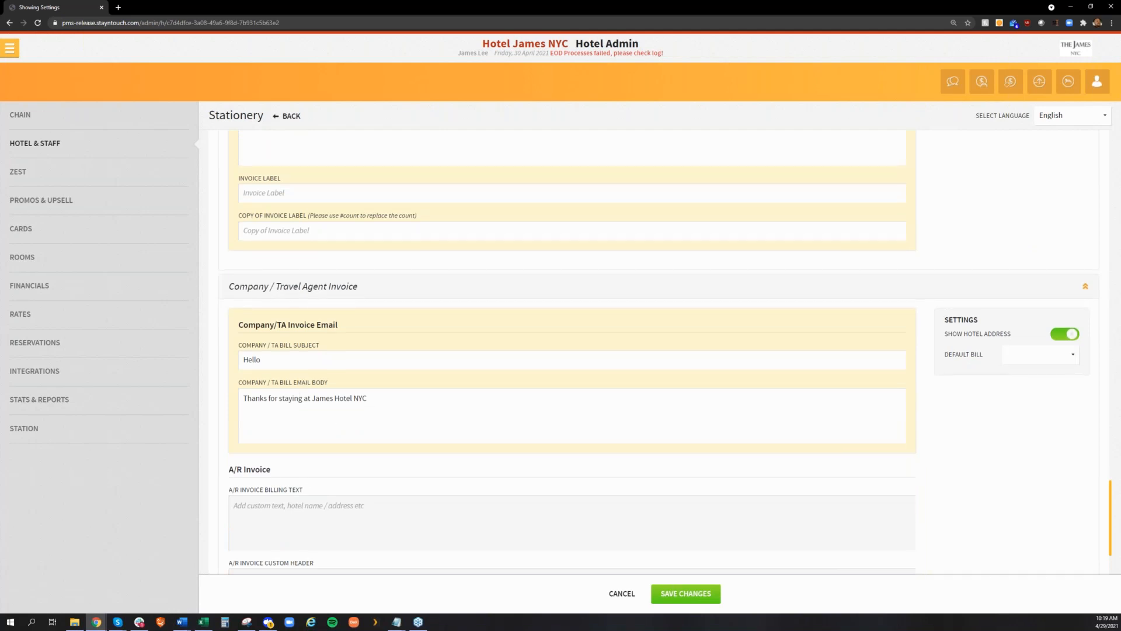
pyautogui.scroll(-5, 327, 269)
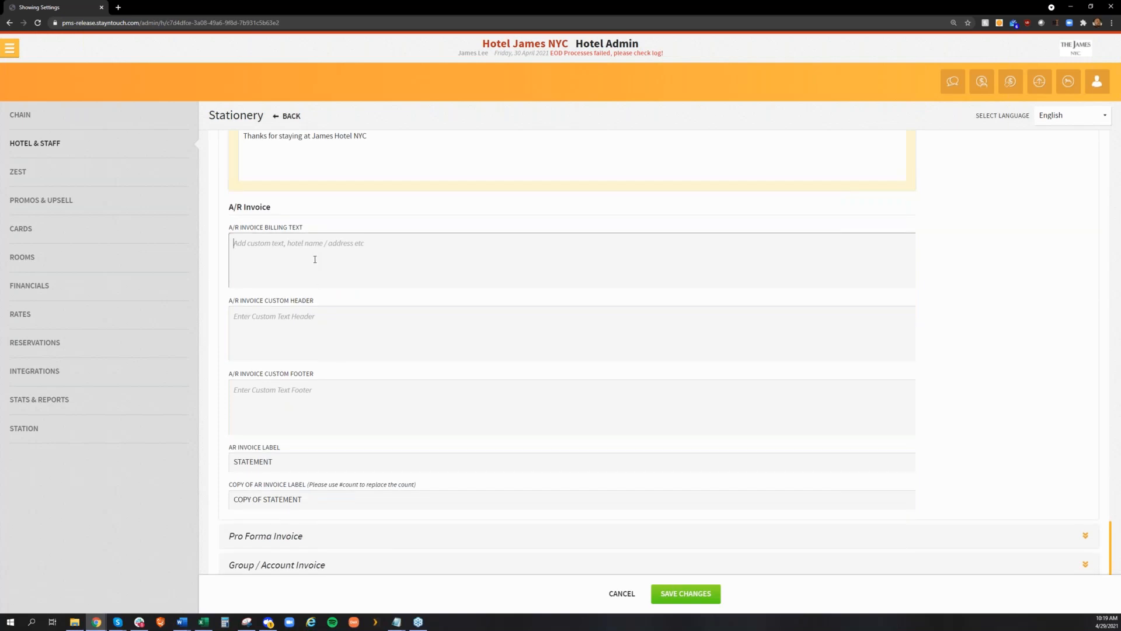
pyautogui.click(292, 407)
pyautogui.scroll(-1, 271, 479)
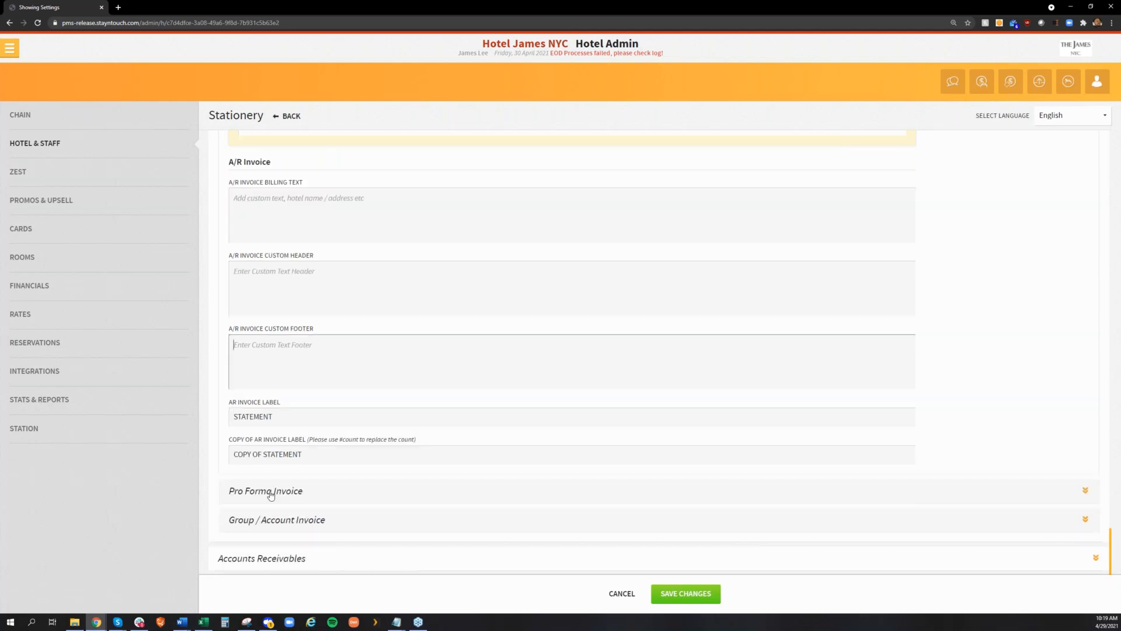
# Step: Open the Pro Forma Invoice section and examine its invoice body, custom header and custom footer fields
pyautogui.click(279, 495)
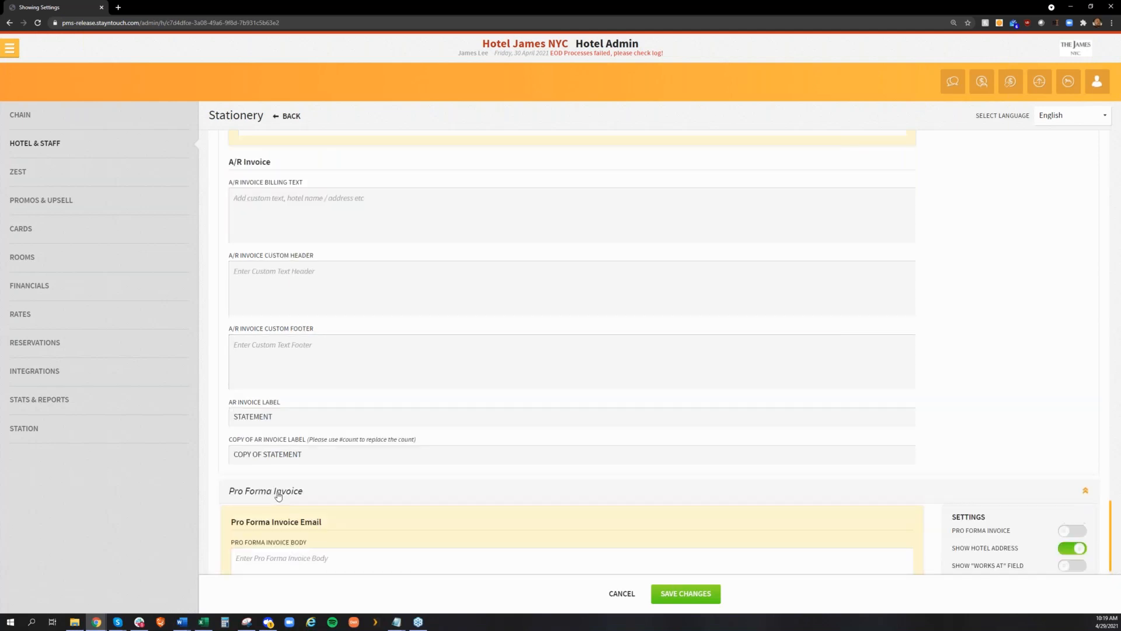
pyautogui.scroll(-5, 287, 491)
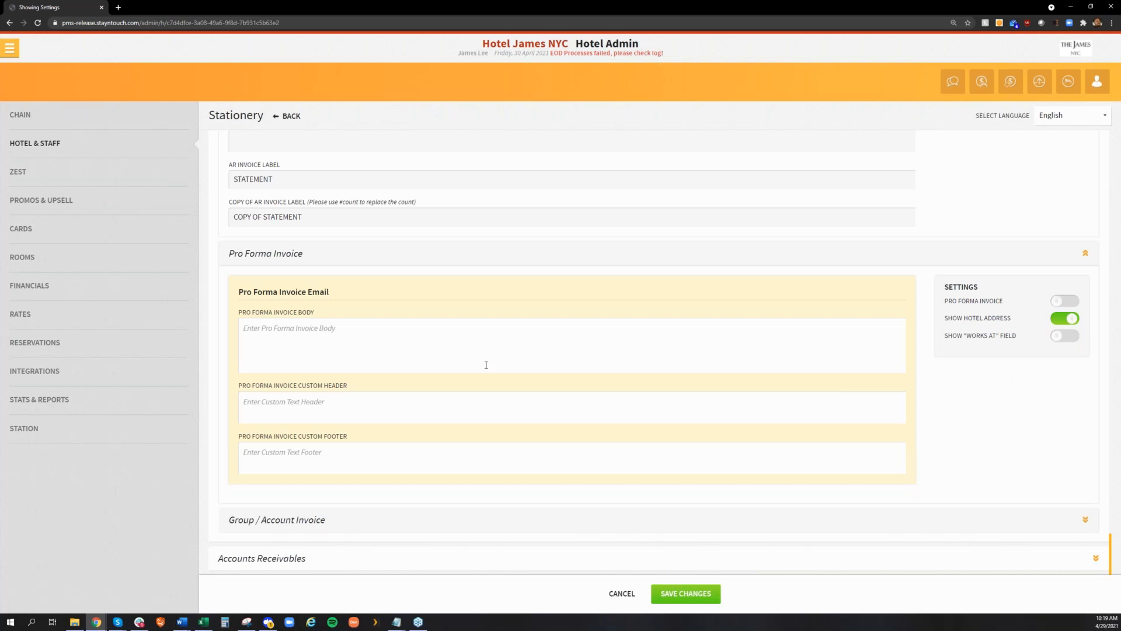
pyautogui.click(329, 324)
pyautogui.click(267, 408)
pyautogui.click(267, 453)
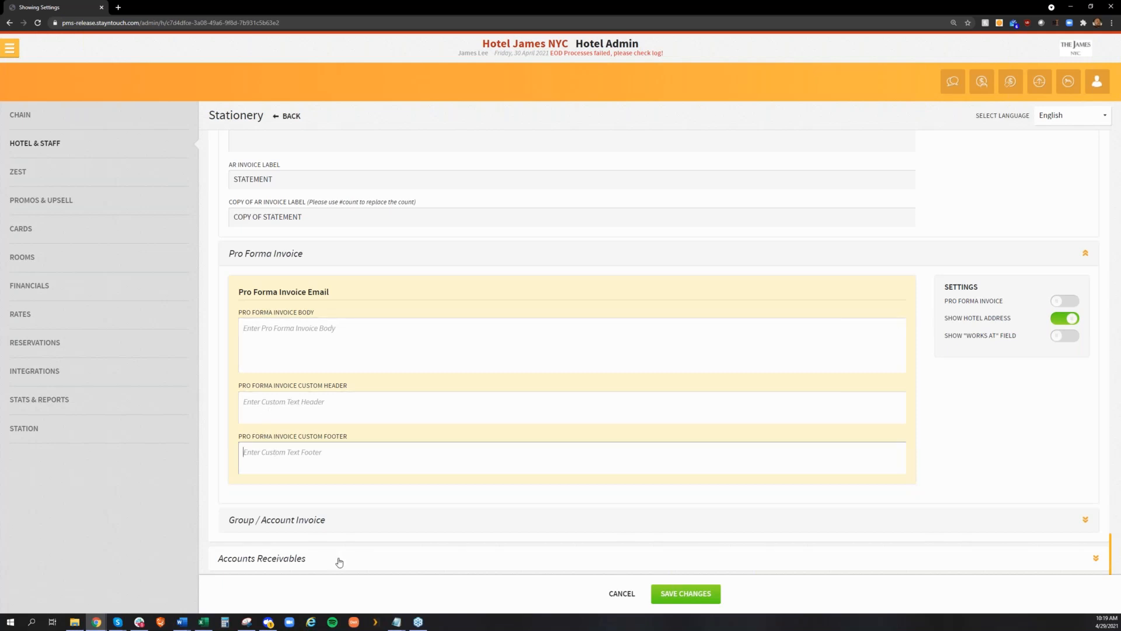
# Step: Open the Group / Account Invoice section and examine its invoice label and copy of invoice label fields
pyautogui.click(301, 519)
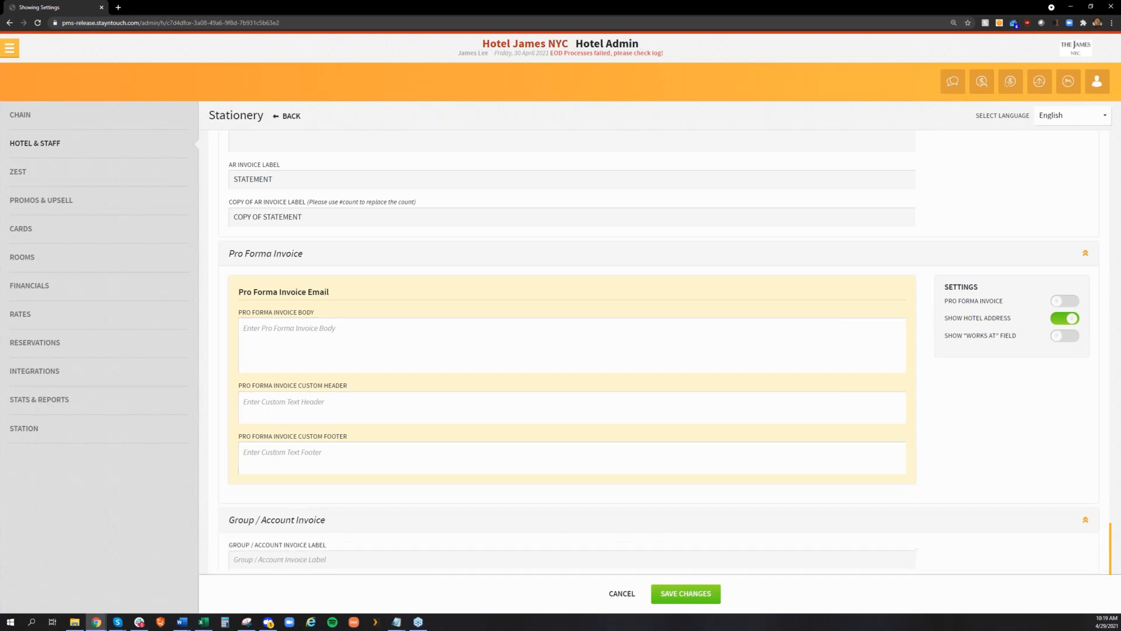
pyautogui.scroll(-1, 381, 524)
pyautogui.scroll(-1, 654, 351)
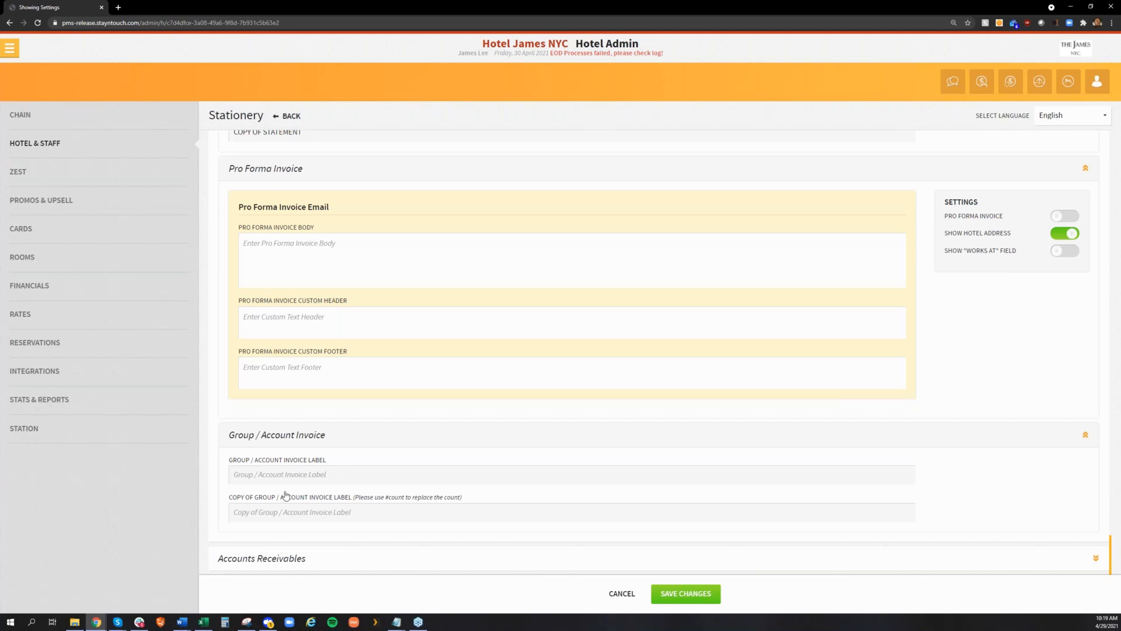
# Step: Open Accounts Receivables' AR Statement section, examine its email body, custom header and footer fields, and return to the Hotel & Staff settings without saving
pyautogui.click(267, 561)
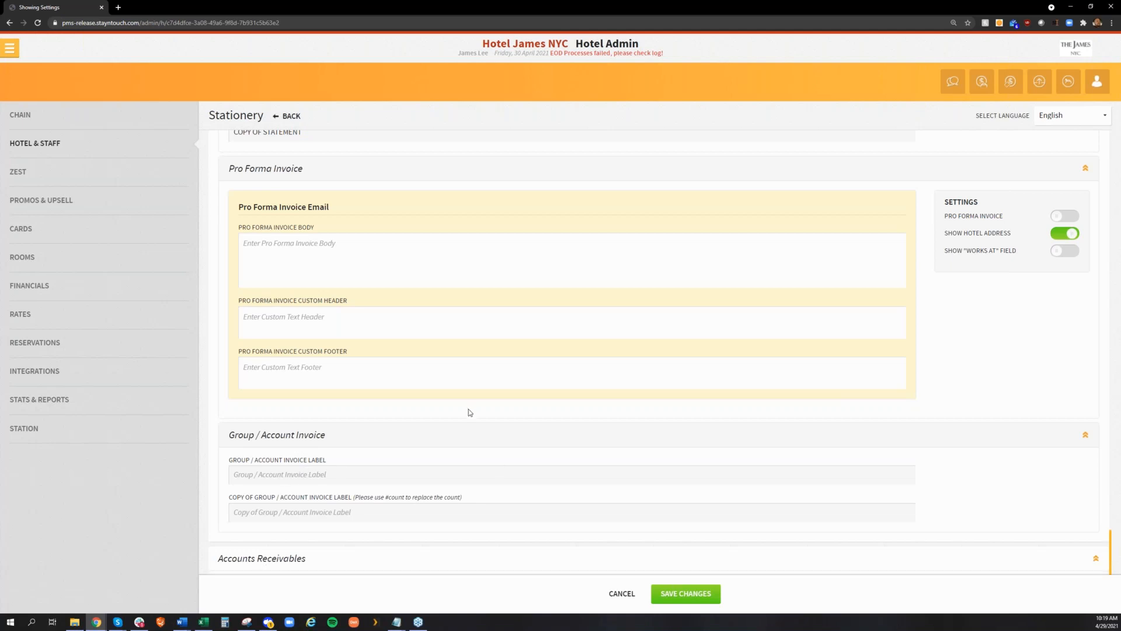
pyautogui.scroll(-1, 468, 408)
pyautogui.click(360, 554)
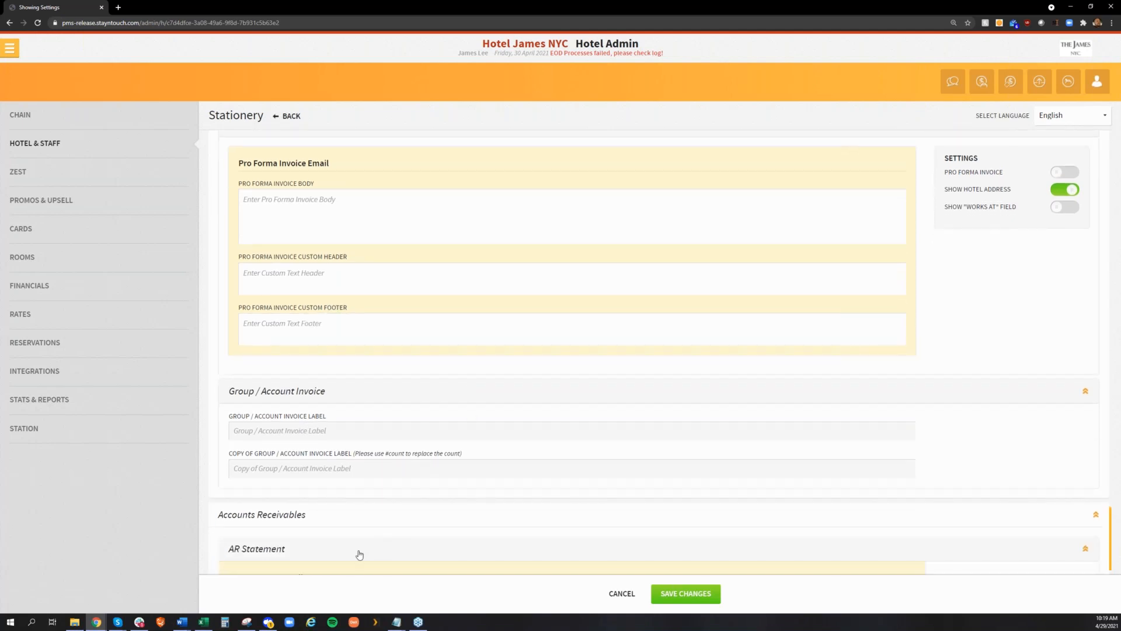
pyautogui.scroll(-5, 526, 467)
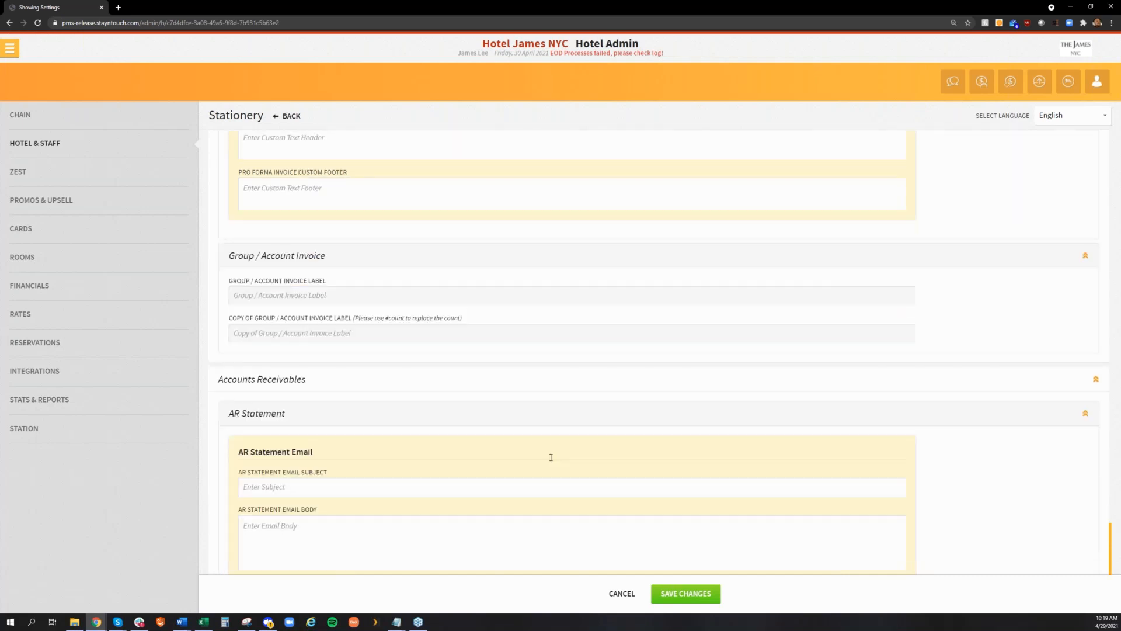
pyautogui.click(317, 405)
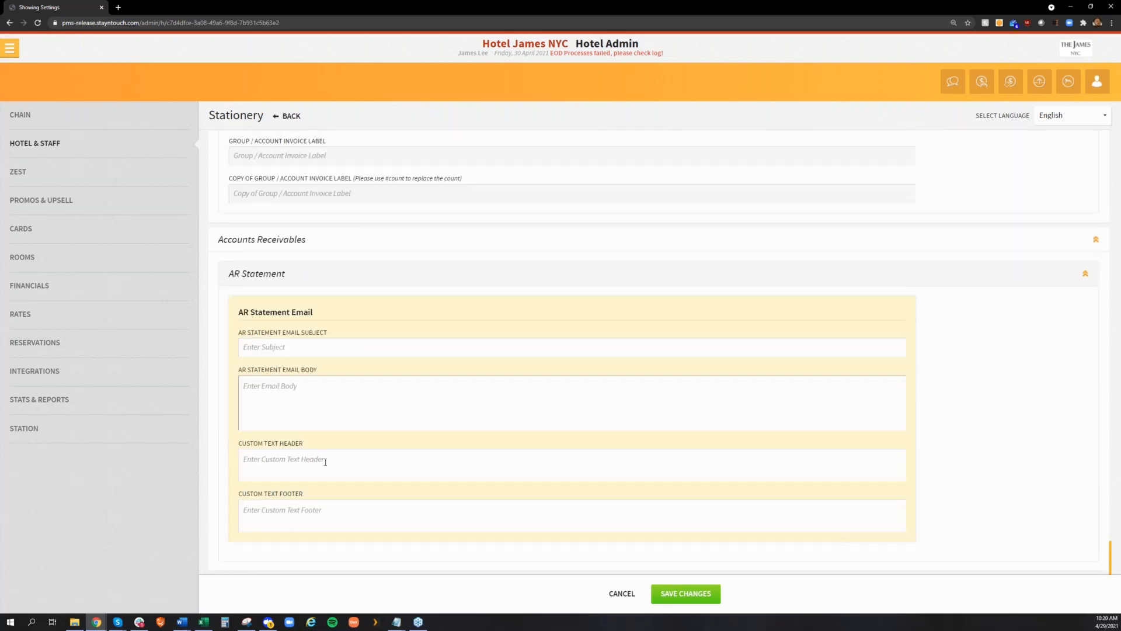
pyautogui.click(299, 459)
pyautogui.click(302, 517)
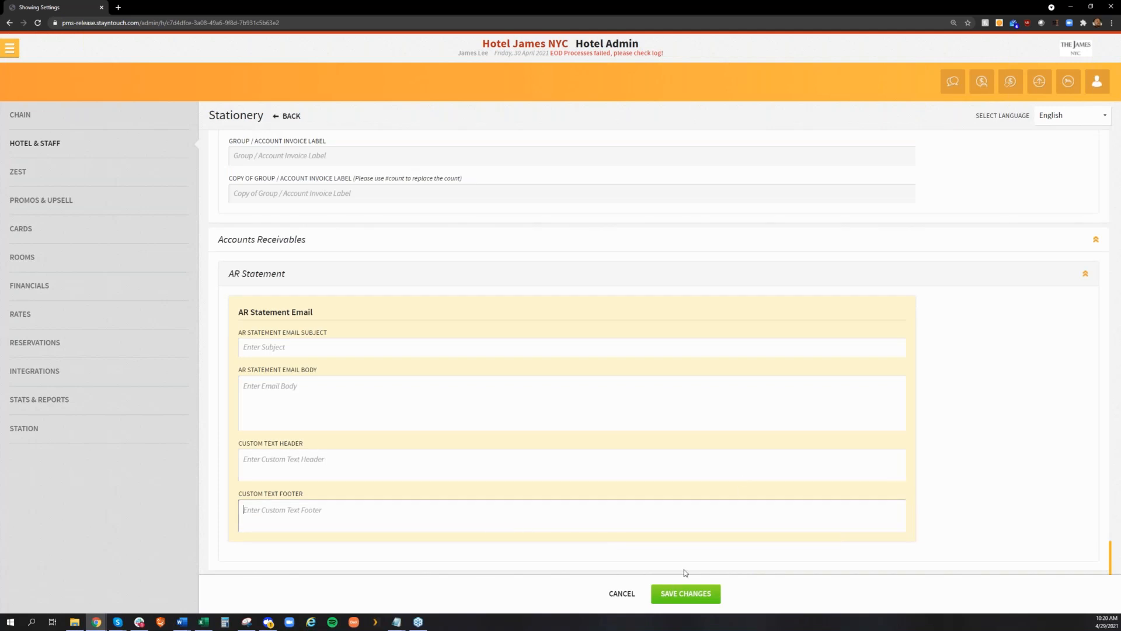
pyautogui.click(293, 116)
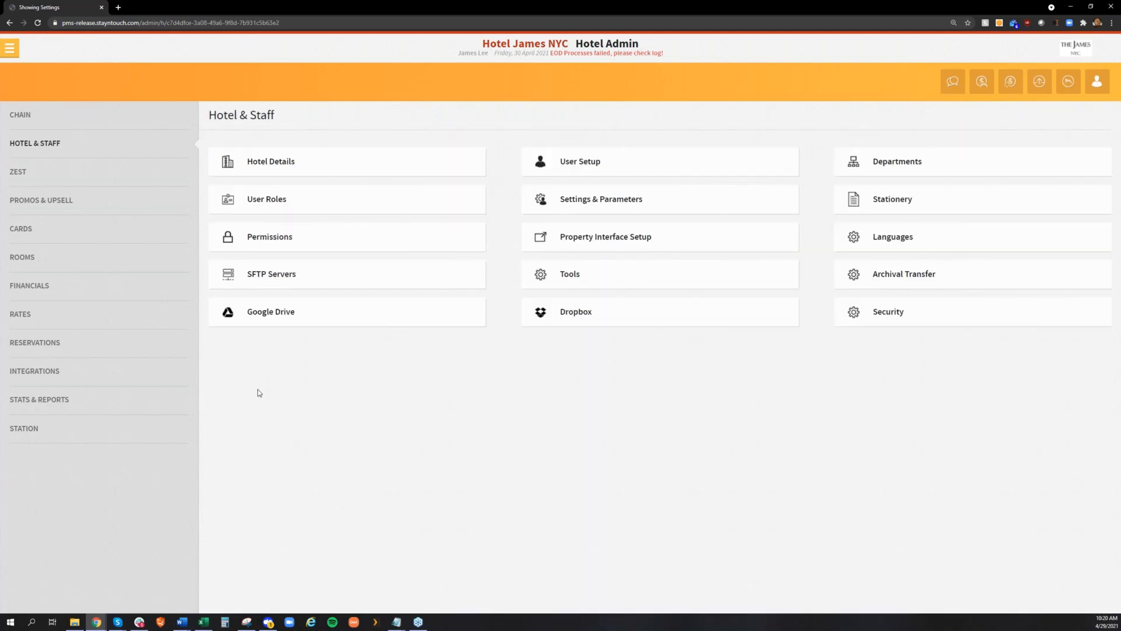